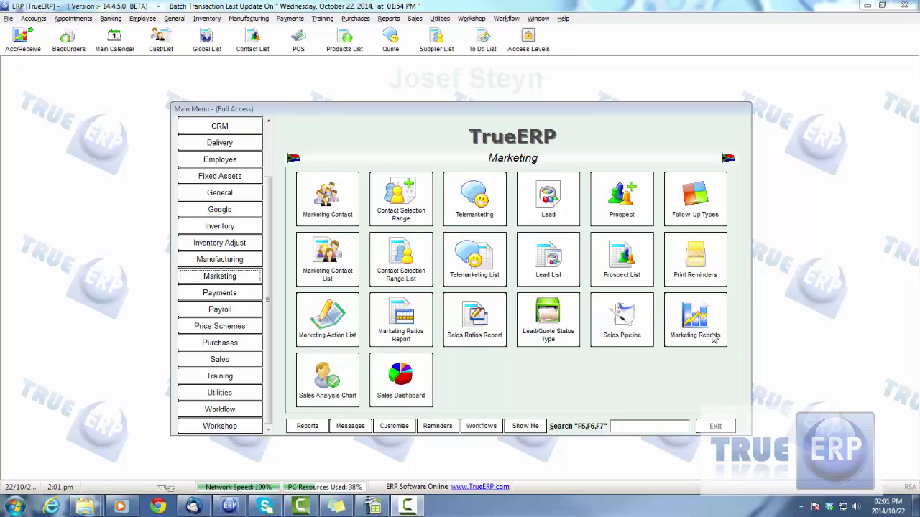
Step: View the list of available reports for the Manufacturing module and close the report selector
{"action": "left_click", "coordinate": [219, 259]}
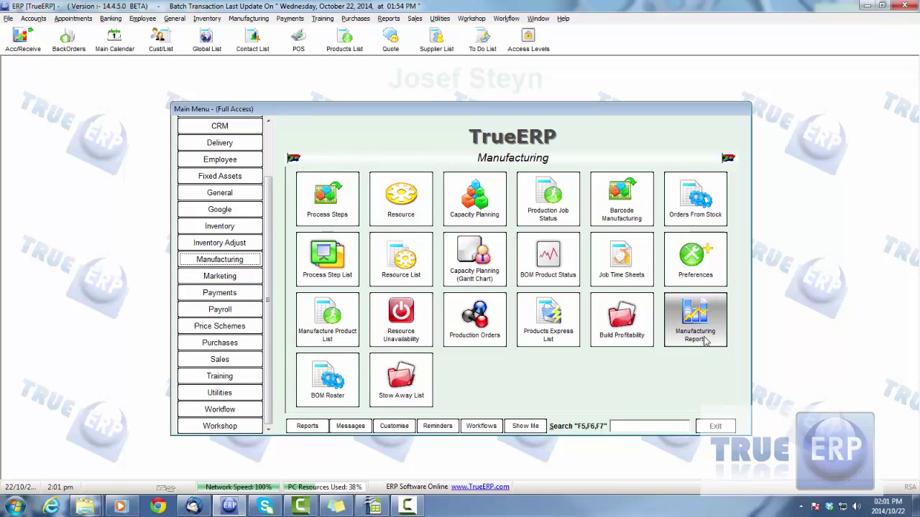
{"action": "left_click", "coordinate": [708, 333]}
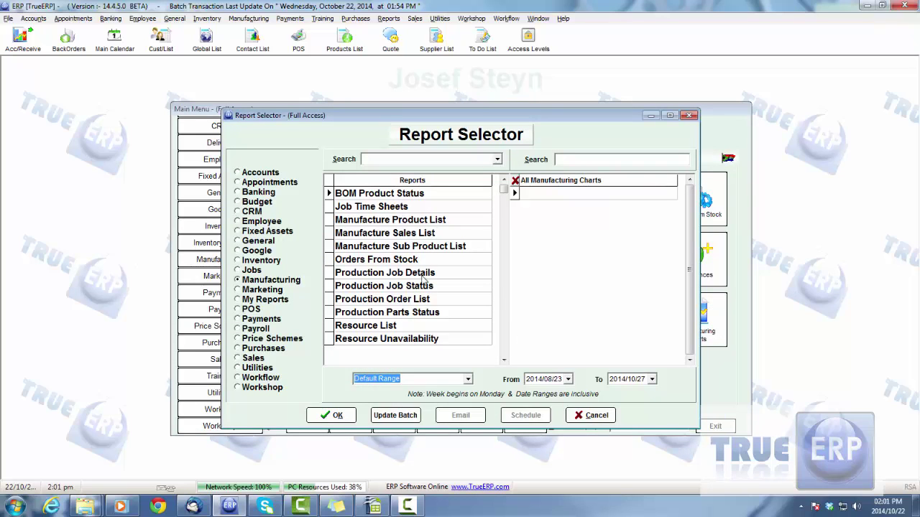
{"action": "left_click", "coordinate": [593, 415]}
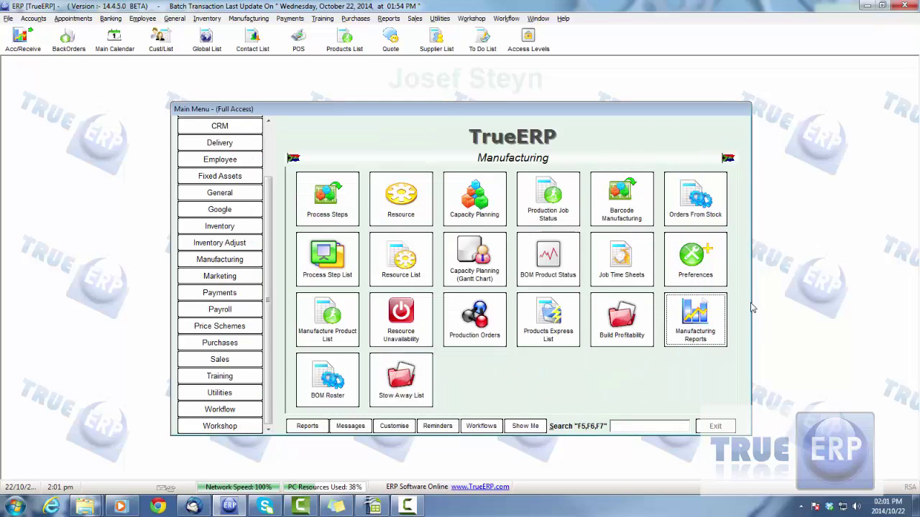
Step: Look through the Appointments, Banking and Budget report categories in the general Report Selector and close it
{"action": "left_click", "coordinate": [305, 427]}
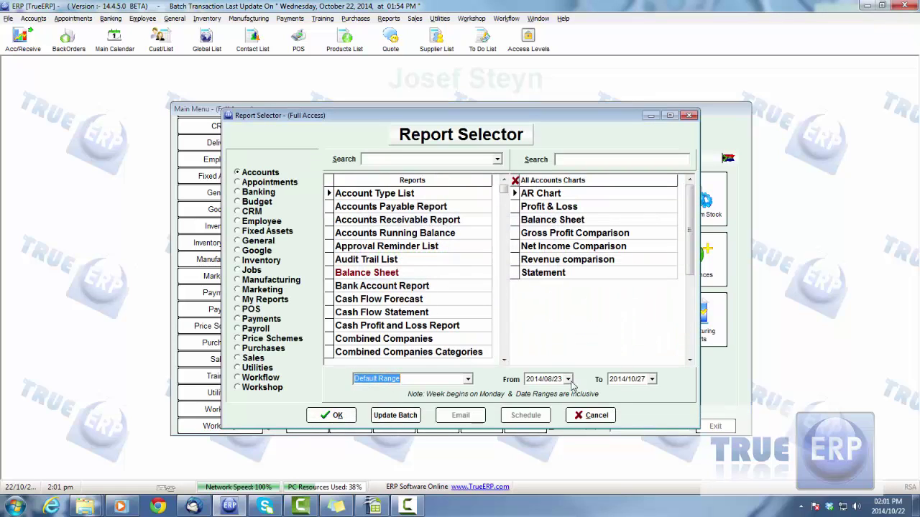
{"action": "left_click", "coordinate": [591, 416]}
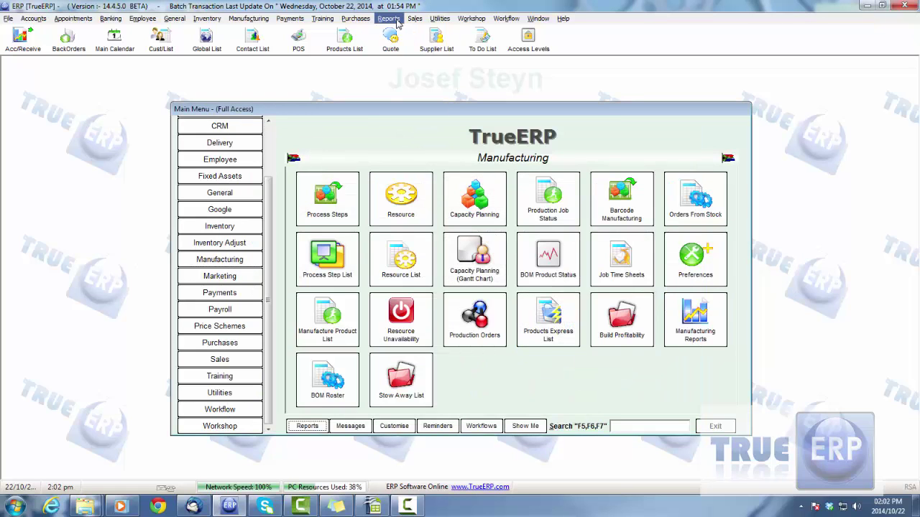
{"action": "left_click", "coordinate": [307, 426]}
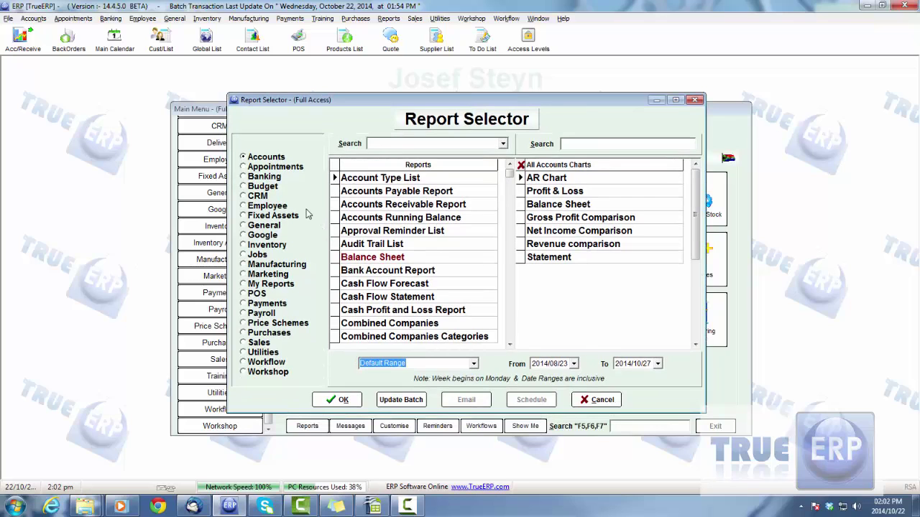
{"action": "left_click", "coordinate": [244, 167]}
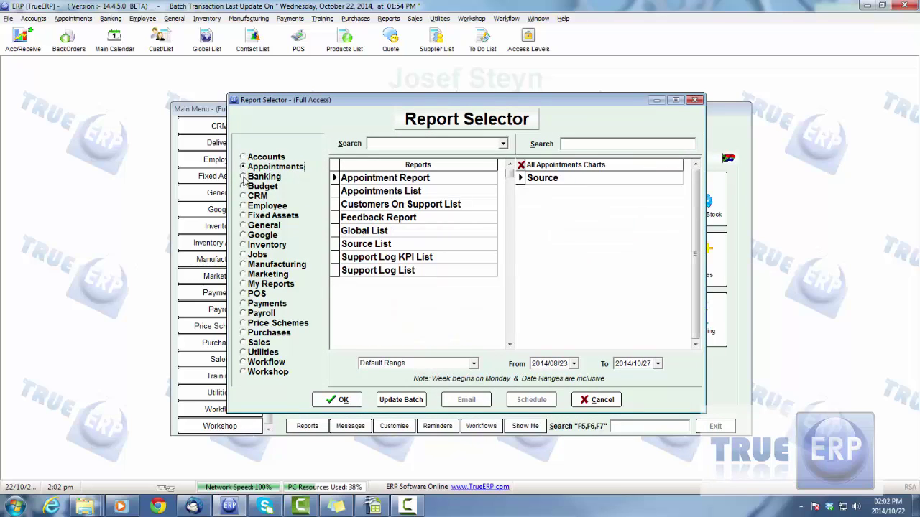
{"action": "left_click", "coordinate": [243, 177]}
{"action": "left_click", "coordinate": [243, 187]}
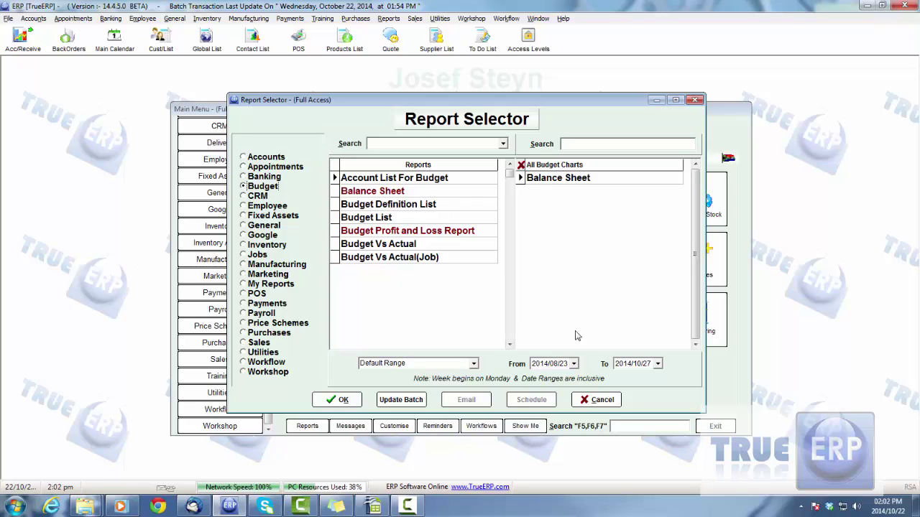
{"action": "left_click", "coordinate": [596, 399]}
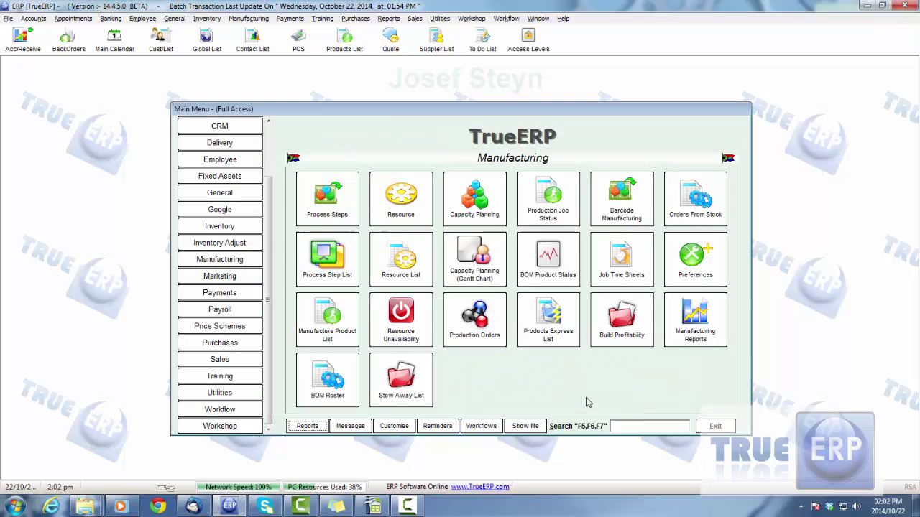
Step: View the Marketing Contact List and the Telemarketing List in the Marketing module, closing each one
{"action": "left_click", "coordinate": [248, 227]}
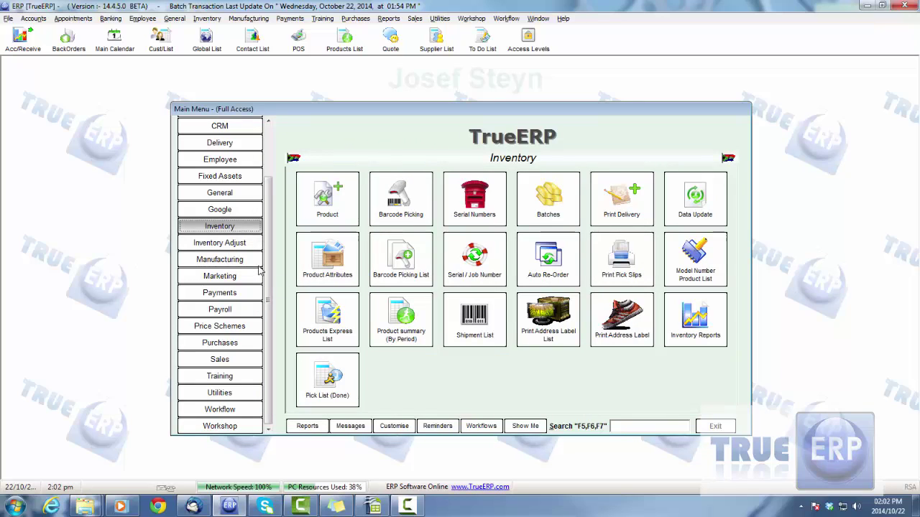
{"action": "left_click", "coordinate": [311, 325]}
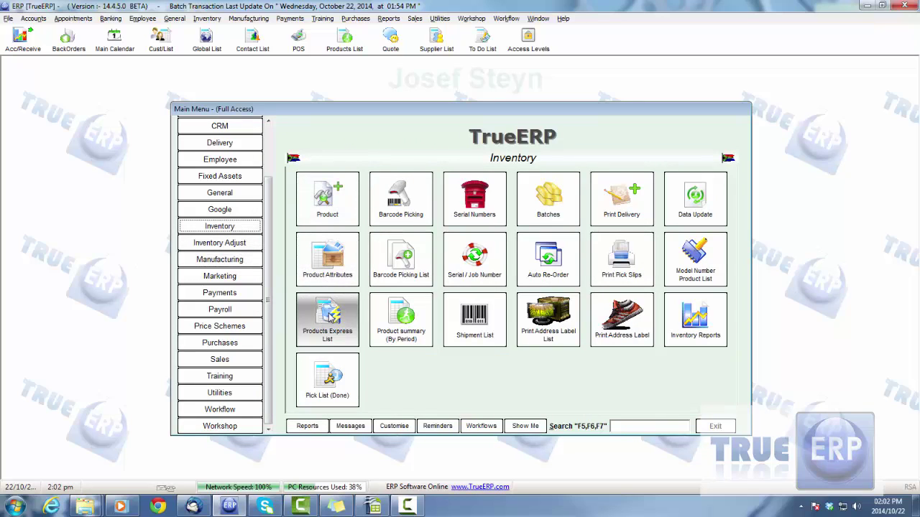
{"action": "left_click", "coordinate": [220, 276]}
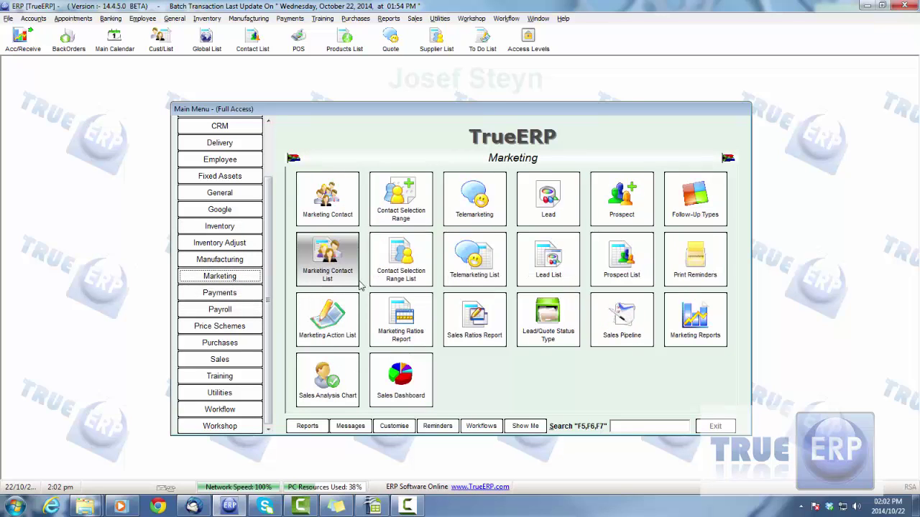
{"action": "left_click", "coordinate": [335, 271]}
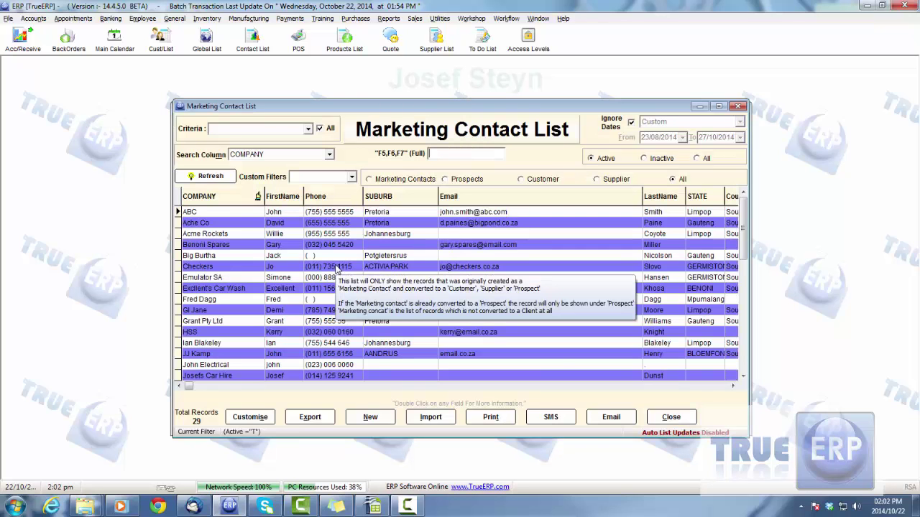
{"action": "left_click", "coordinate": [671, 417]}
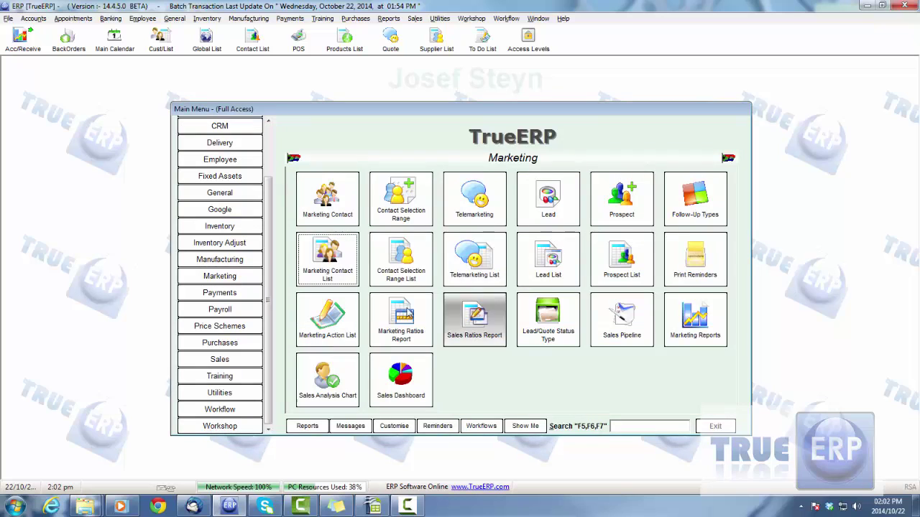
{"action": "left_click", "coordinate": [474, 260]}
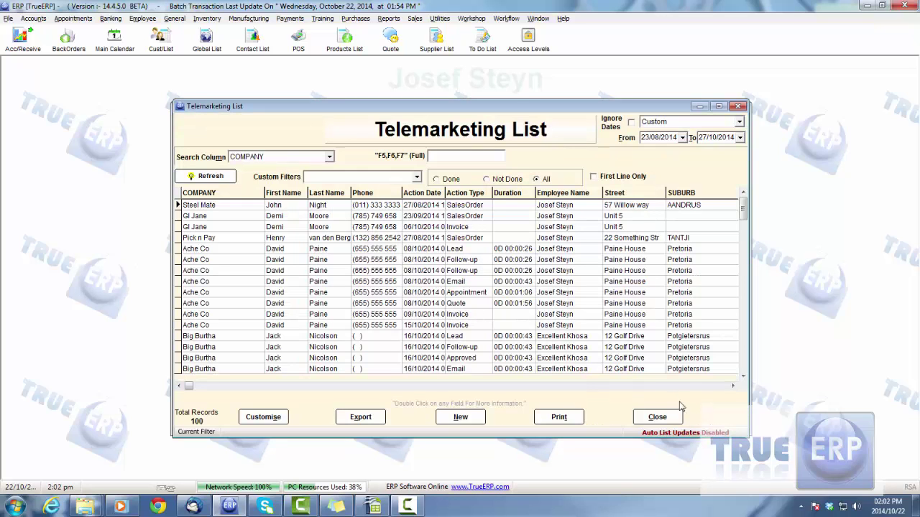
{"action": "left_click", "coordinate": [676, 417]}
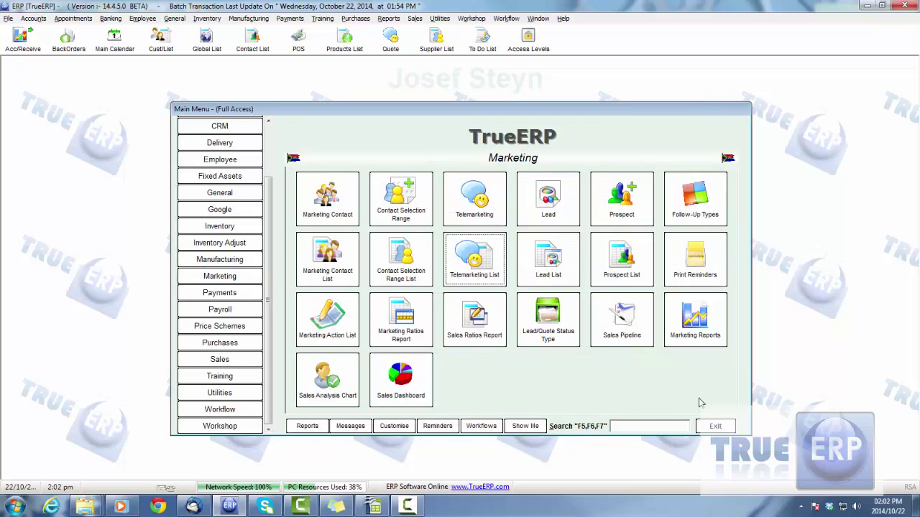
Step: Open the Leads report from the Marketing module's reports
{"action": "left_click", "coordinate": [697, 332]}
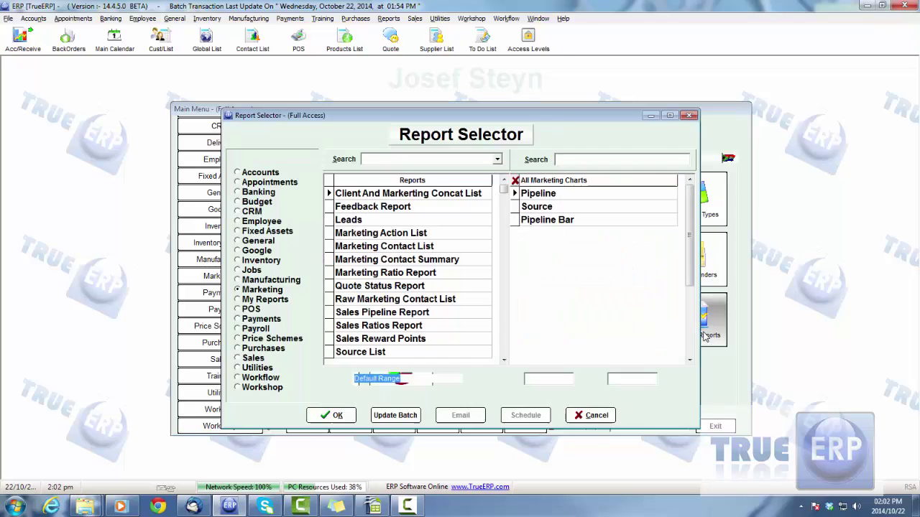
{"action": "left_click", "coordinate": [380, 237]}
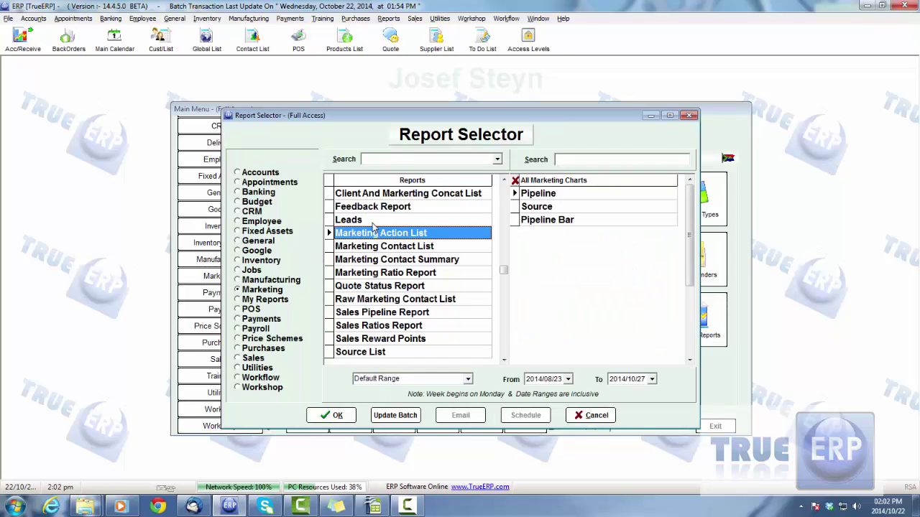
{"action": "double_click", "coordinate": [371, 220]}
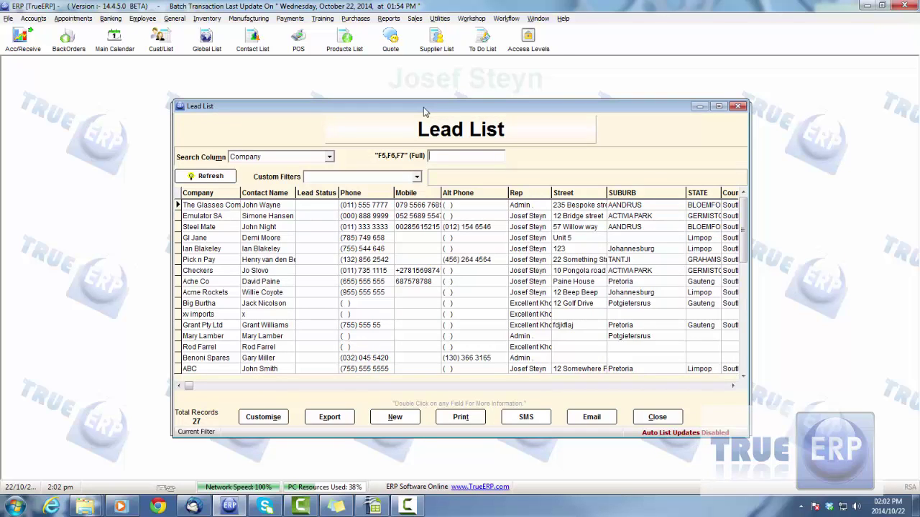
Step: Sort the Lead List by the Phone column in both directions and by the Alt Phone column
{"action": "mouse_move", "coordinate": [426, 110]}
{"action": "left_mouse_down"}
{"action": "mouse_move", "coordinate": [400, 106]}
{"action": "mouse_move", "coordinate": [422, 106]}
{"action": "left_mouse_up"}
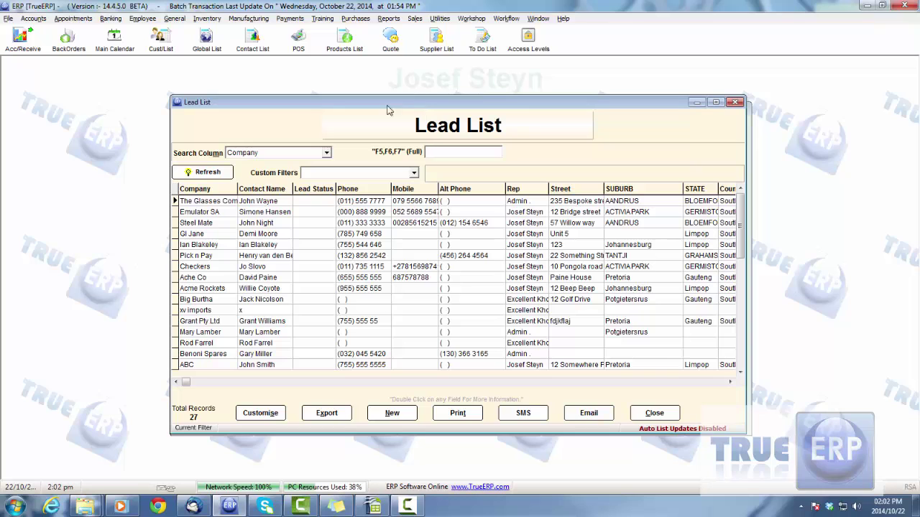
{"action": "left_click", "coordinate": [352, 188]}
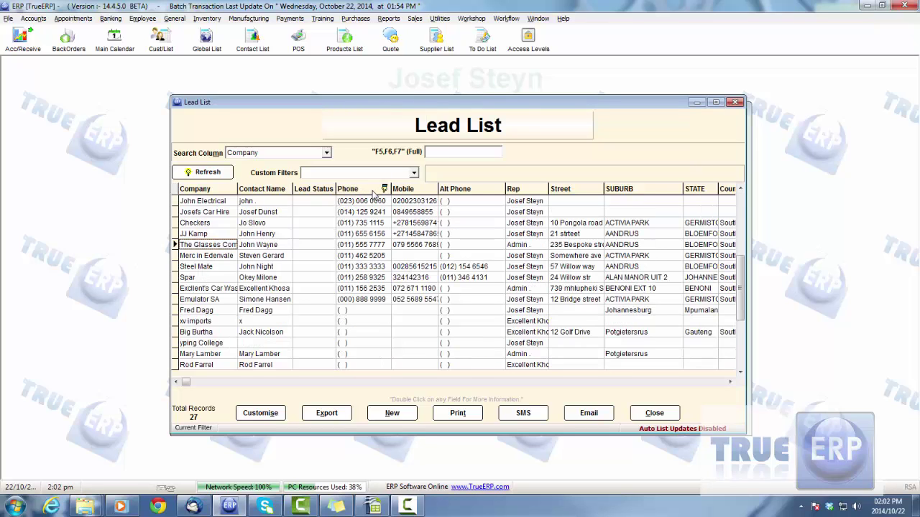
{"action": "left_click", "coordinate": [376, 191]}
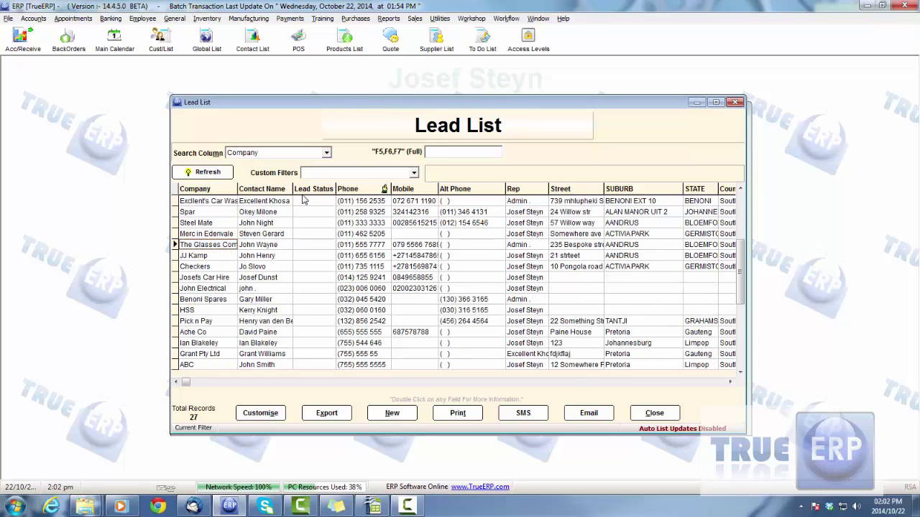
{"action": "left_click", "coordinate": [466, 191]}
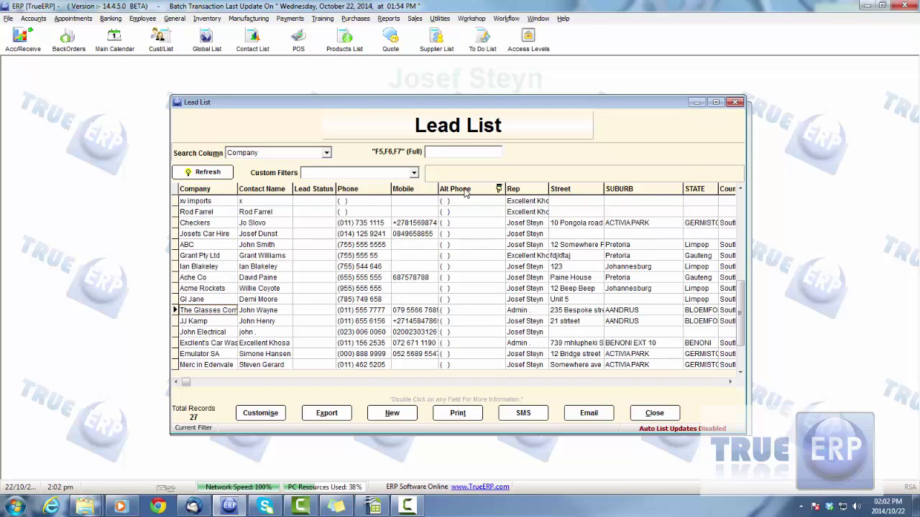
Step: Rearrange the Lead List columns so Street follows Contact Name and Phone sits between Alt Phone and Rep
{"action": "right_click", "coordinate": [361, 235]}
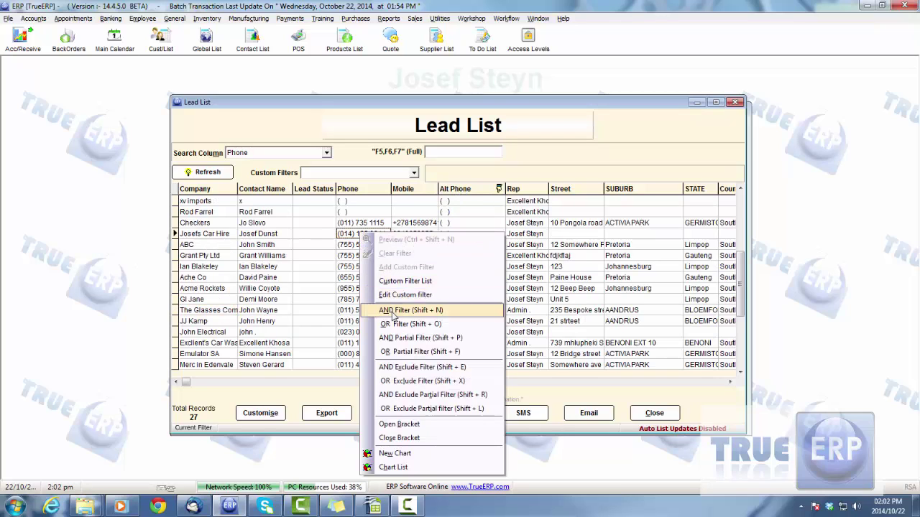
{"action": "left_click", "coordinate": [357, 241]}
{"action": "left_click_drag", "start_coordinate": [362, 190], "coordinate": [321, 199]}
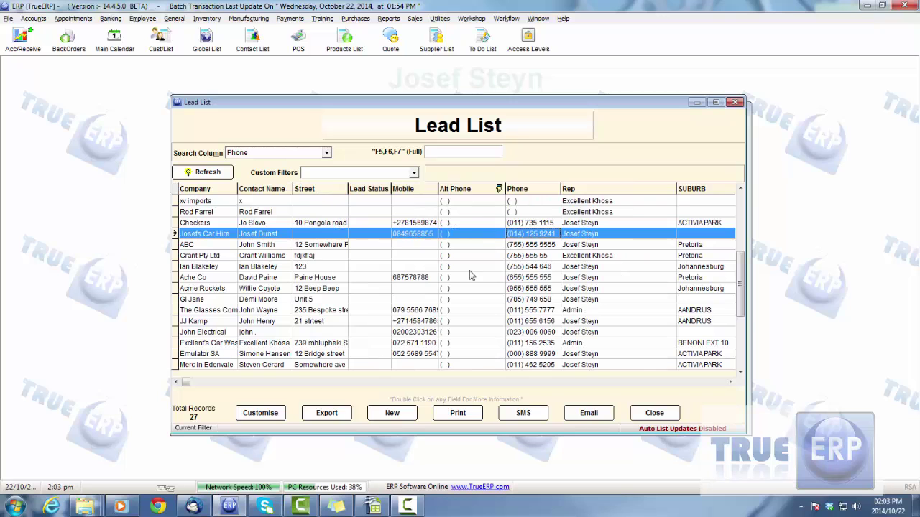
Step: Close and reopen the Leads report to check its column order, and return to the Report Selector
{"action": "left_click", "coordinate": [654, 413]}
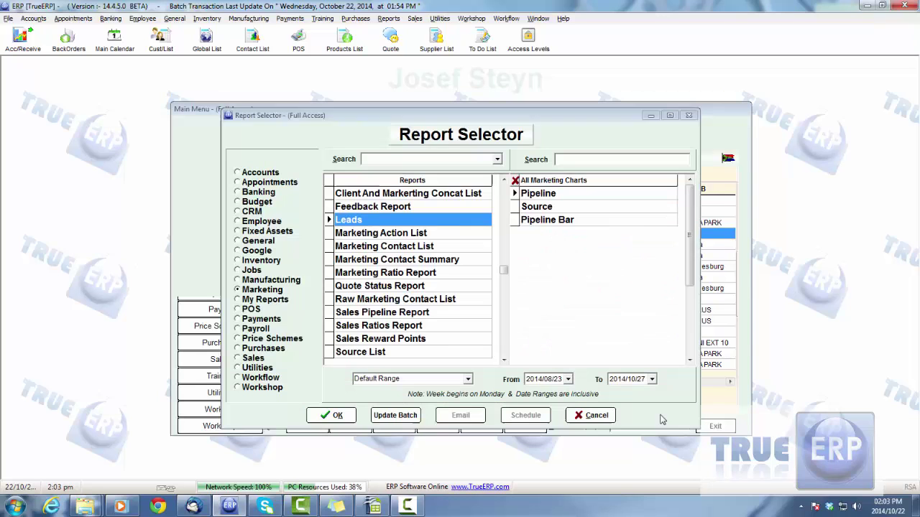
{"action": "double_click", "coordinate": [401, 219]}
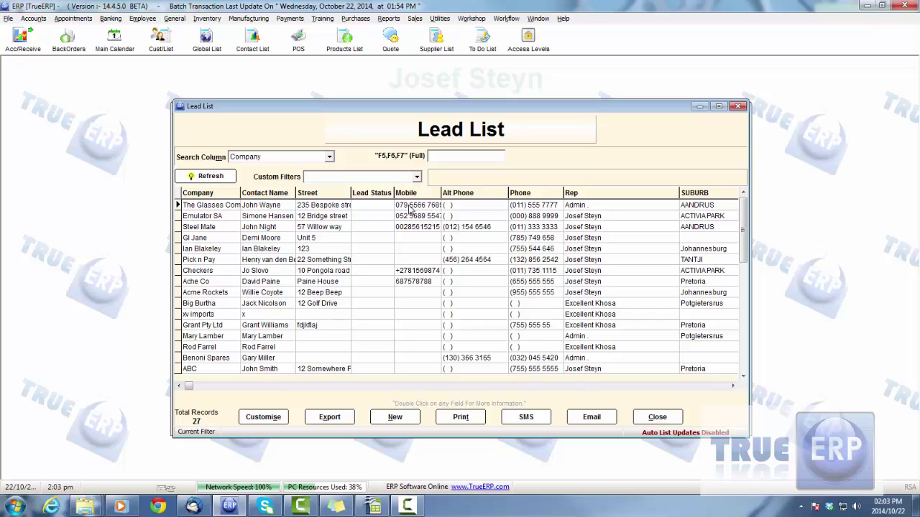
{"action": "left_click_drag", "start_coordinate": [361, 110], "coordinate": [355, 107]}
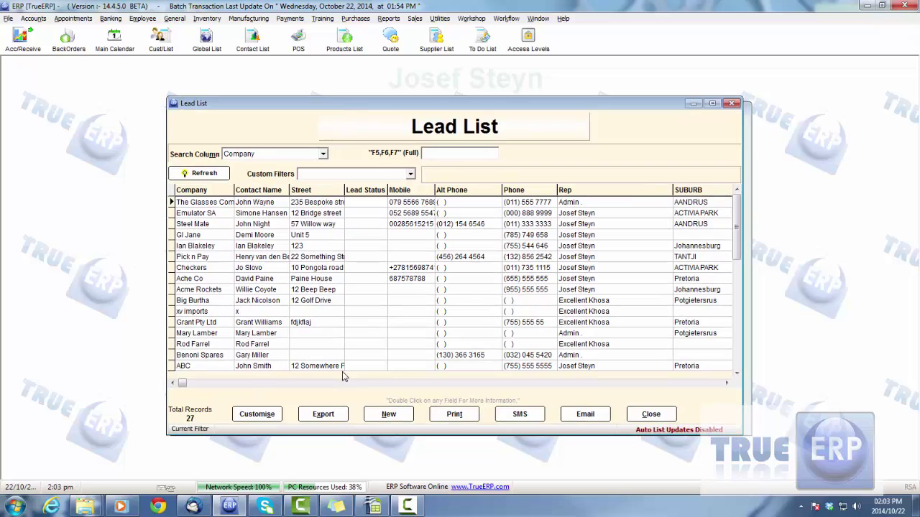
{"action": "left_click", "coordinate": [647, 419]}
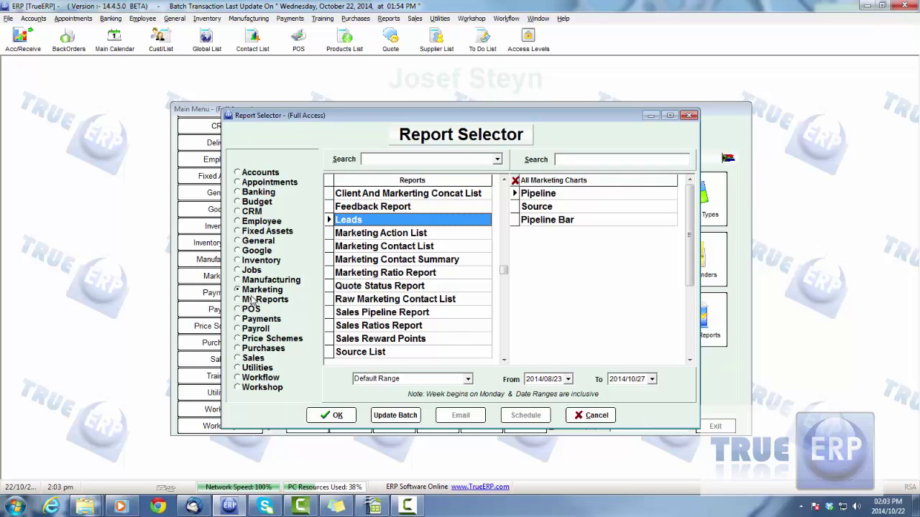
Step: Open the Employee Analysis report from the Jobs report category
{"action": "left_click", "coordinate": [244, 271]}
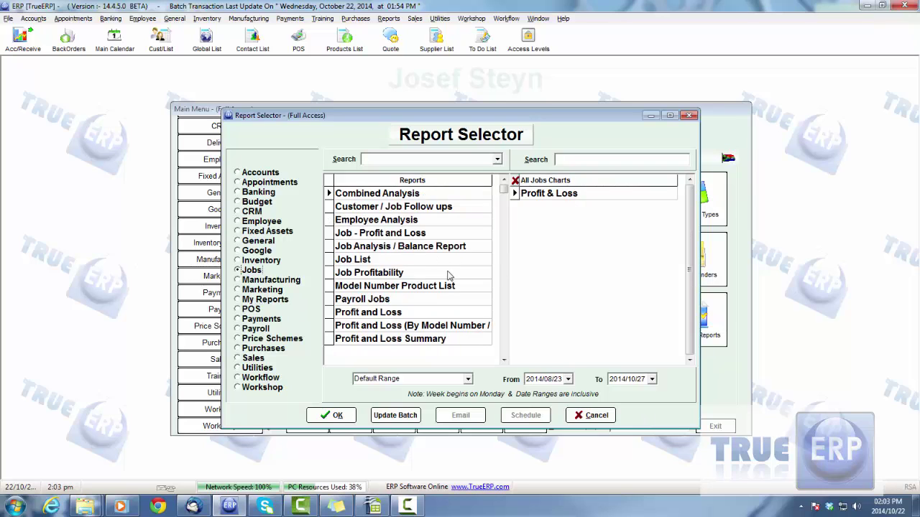
{"action": "left_click", "coordinate": [398, 224]}
{"action": "double_click", "coordinate": [398, 221]}
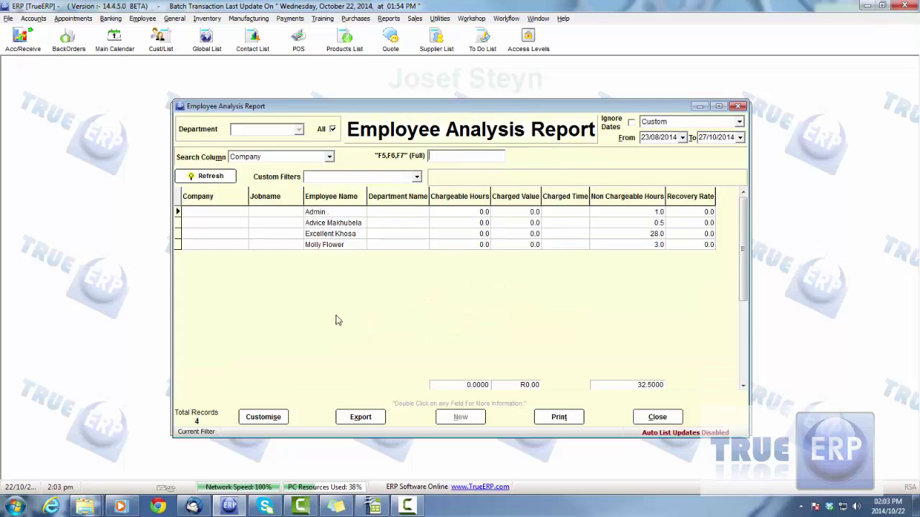
Step: Customise the Employee Analysis Report's columns: show Initials and hide Recovery Rate, Non Chargeable Hours, Charged Value and Department Name
{"action": "left_click", "coordinate": [264, 419]}
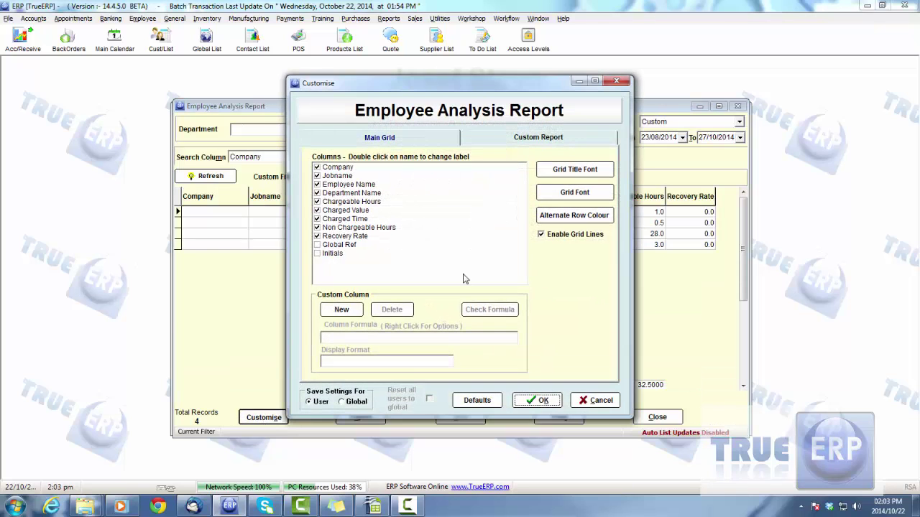
{"action": "left_click", "coordinate": [316, 245]}
{"action": "left_click", "coordinate": [317, 253]}
{"action": "left_click", "coordinate": [317, 245]}
{"action": "left_click", "coordinate": [317, 237]}
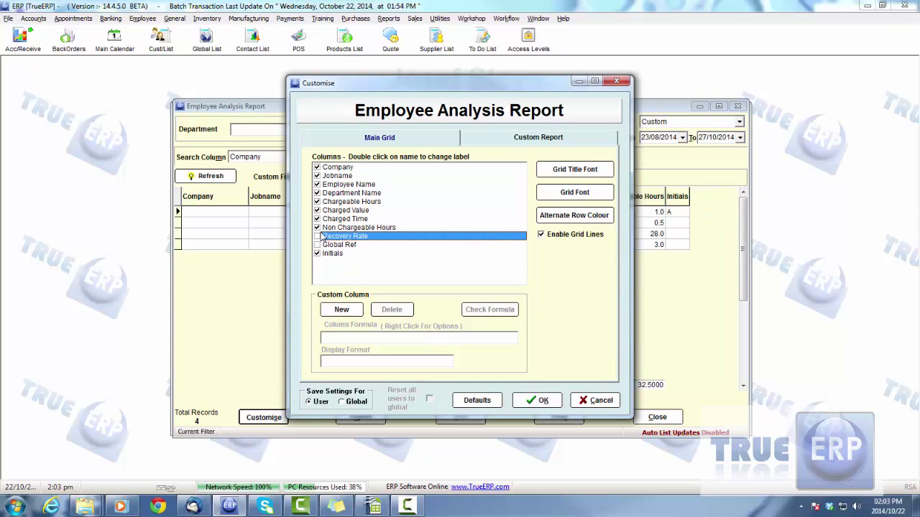
{"action": "left_click", "coordinate": [317, 228]}
{"action": "left_click", "coordinate": [317, 211]}
{"action": "left_click", "coordinate": [318, 194]}
{"action": "left_click", "coordinate": [322, 179]}
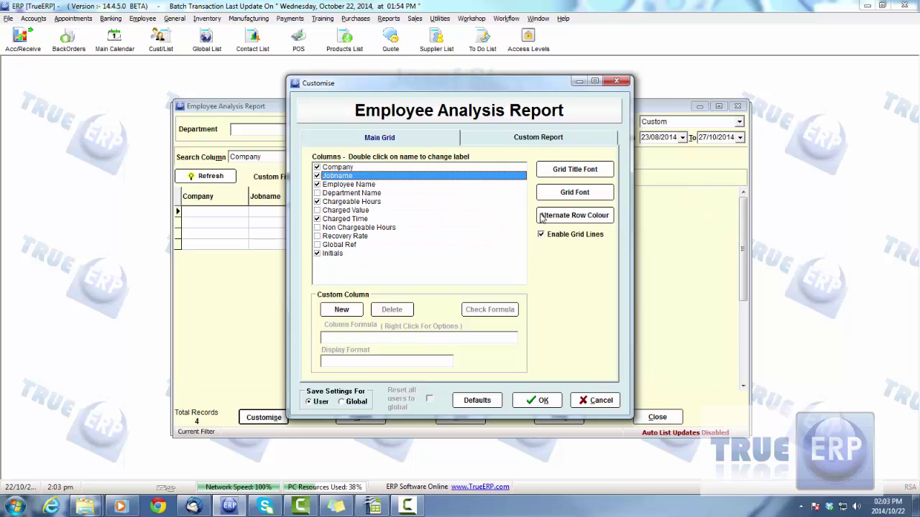
{"action": "left_click", "coordinate": [532, 400]}
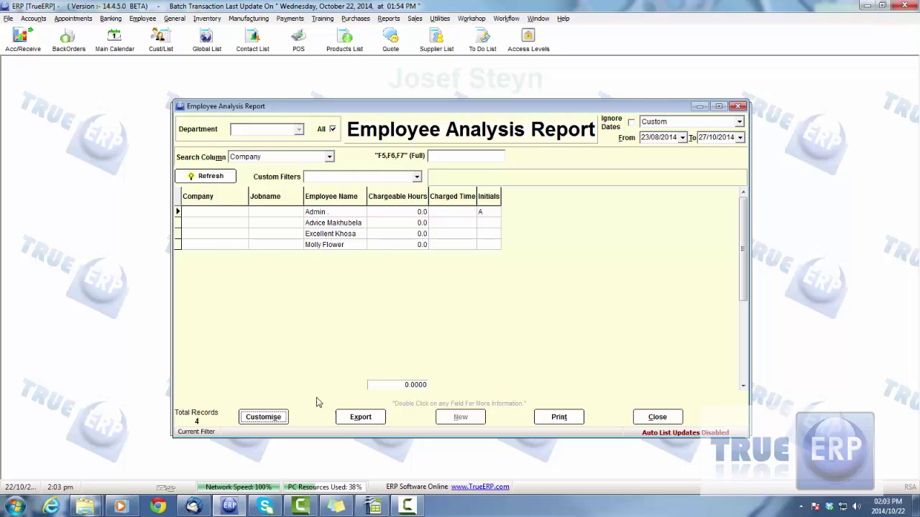
Step: Review the Employee Analysis Report's column customisation settings, and close the report
{"action": "left_click", "coordinate": [279, 417]}
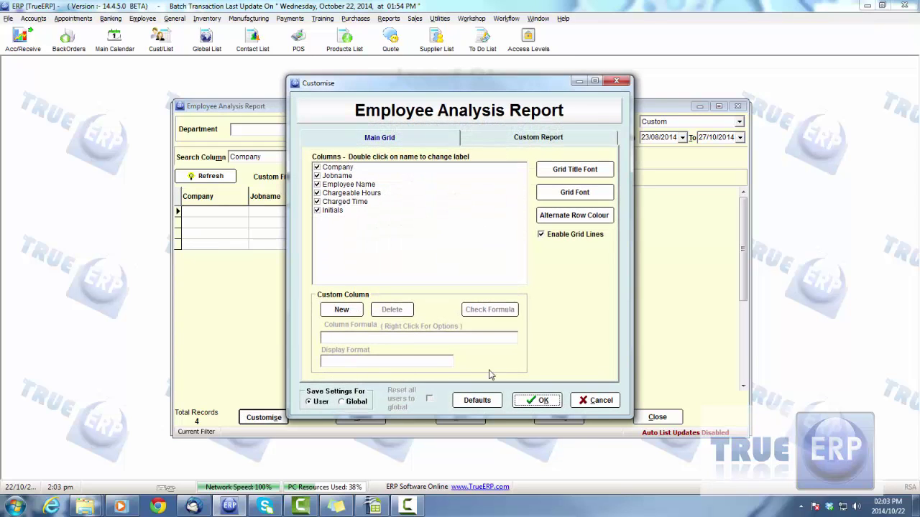
{"action": "left_click", "coordinate": [537, 400]}
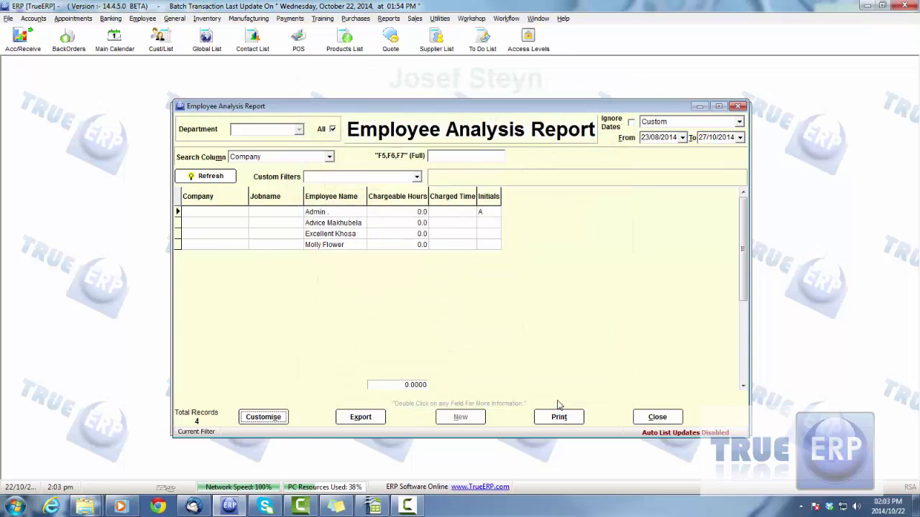
{"action": "left_click", "coordinate": [656, 418]}
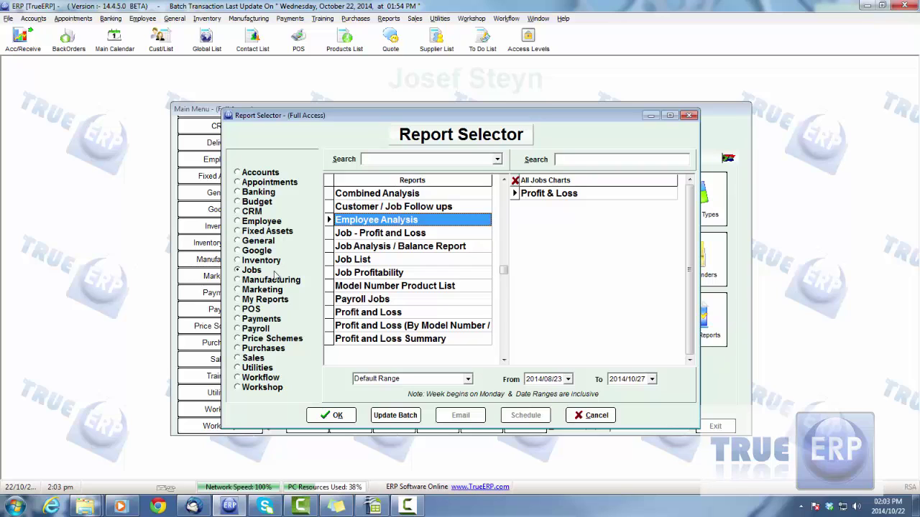
Step: Open the Leads report from the Marketing category and show its Created By, Street3, Email and Source columns
{"action": "left_click", "coordinate": [240, 290]}
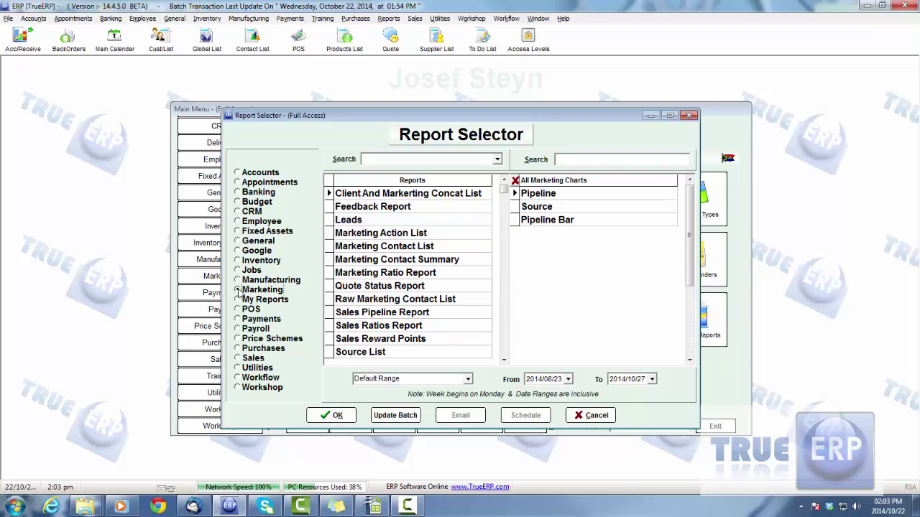
{"action": "double_click", "coordinate": [388, 219]}
{"action": "left_click", "coordinate": [264, 417]}
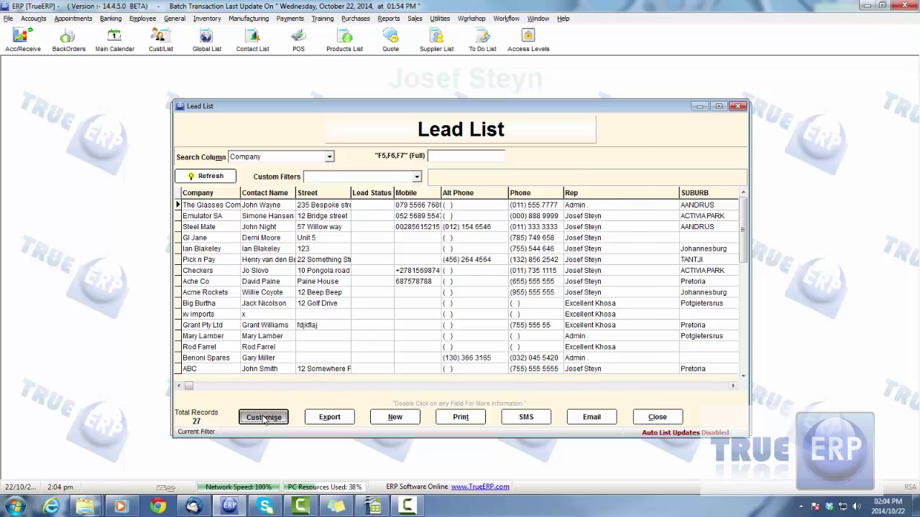
{"action": "left_click_drag", "start_coordinate": [523, 198], "coordinate": [520, 240]}
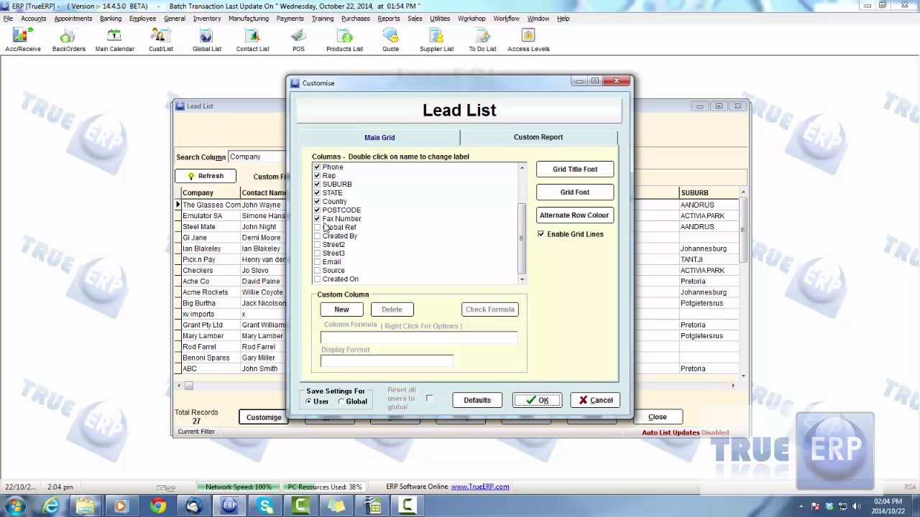
{"action": "left_click", "coordinate": [318, 239]}
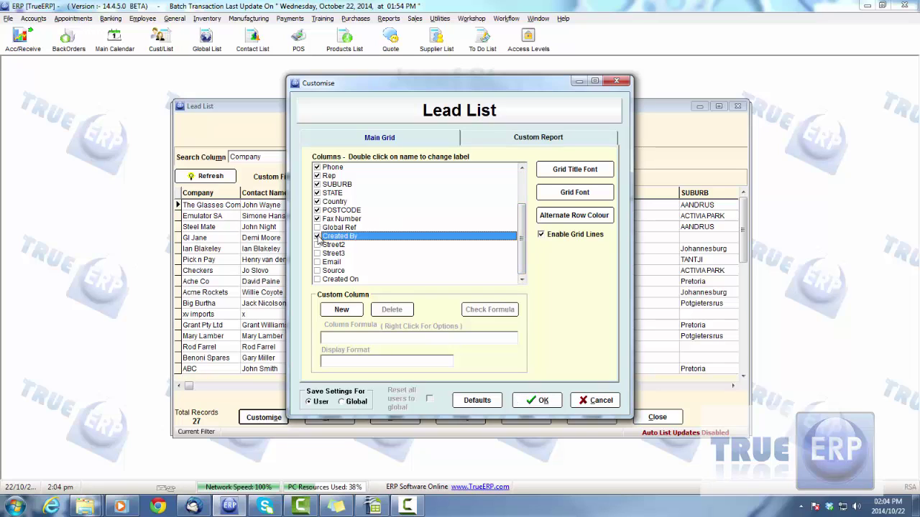
{"action": "left_click", "coordinate": [318, 255]}
{"action": "left_click", "coordinate": [317, 262]}
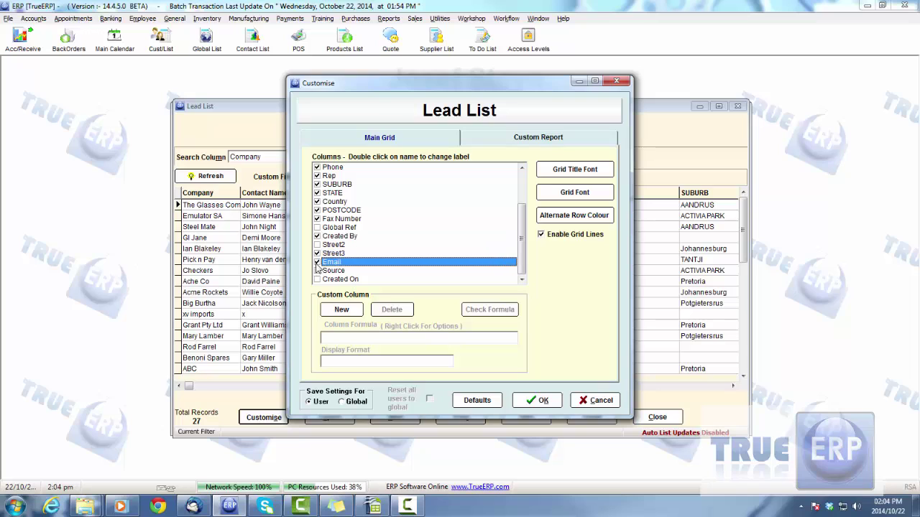
{"action": "left_click", "coordinate": [317, 271]}
Step: Hide the Lead List's Rep, Phone, Mobile, Lead Status, Contact Name, Alt Phone, SUBURB and STATE columns and apply the customisation
{"action": "left_click_drag", "start_coordinate": [521, 259], "coordinate": [523, 201]}
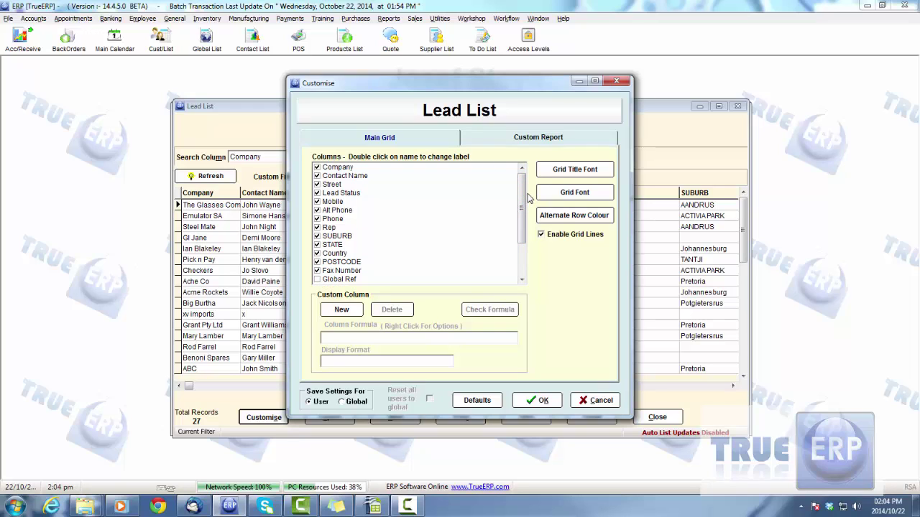
{"action": "left_click", "coordinate": [317, 227]}
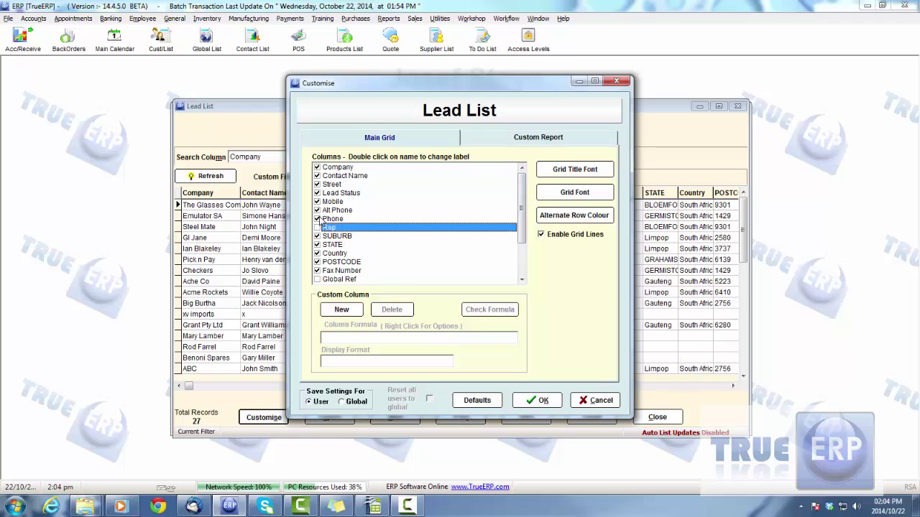
{"action": "left_click", "coordinate": [317, 218]}
{"action": "left_click", "coordinate": [317, 202]}
{"action": "left_click", "coordinate": [317, 193]}
{"action": "left_click", "coordinate": [316, 176]}
{"action": "left_click", "coordinate": [317, 210]}
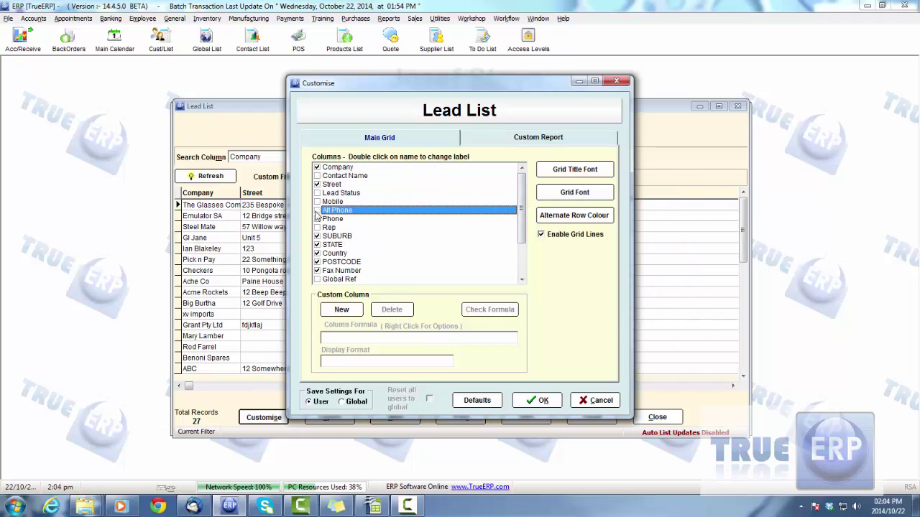
{"action": "left_click", "coordinate": [317, 236]}
{"action": "left_click", "coordinate": [317, 245]}
{"action": "left_click", "coordinate": [538, 400]}
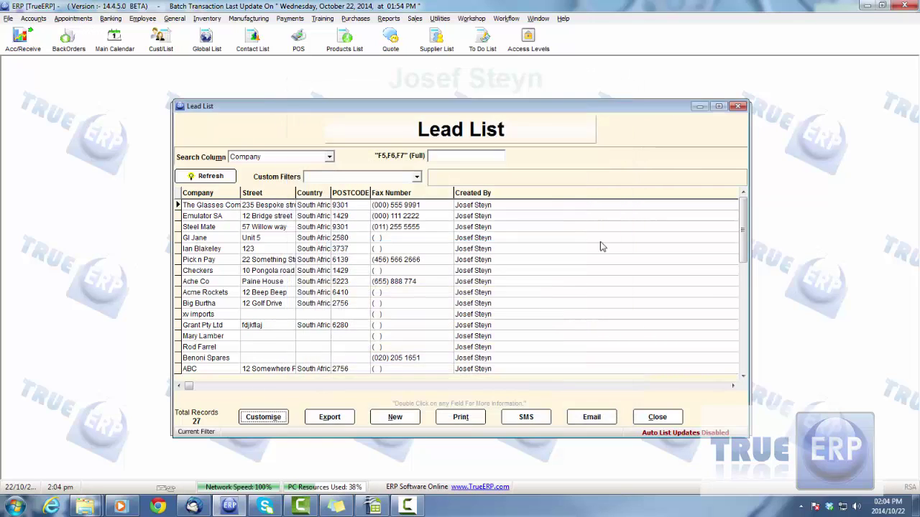
Step: Create a custom report named New Lead Report from the customised Lead List, assigned to the Sales category of the Report Selector
{"action": "left_click_drag", "start_coordinate": [436, 109], "coordinate": [451, 100]}
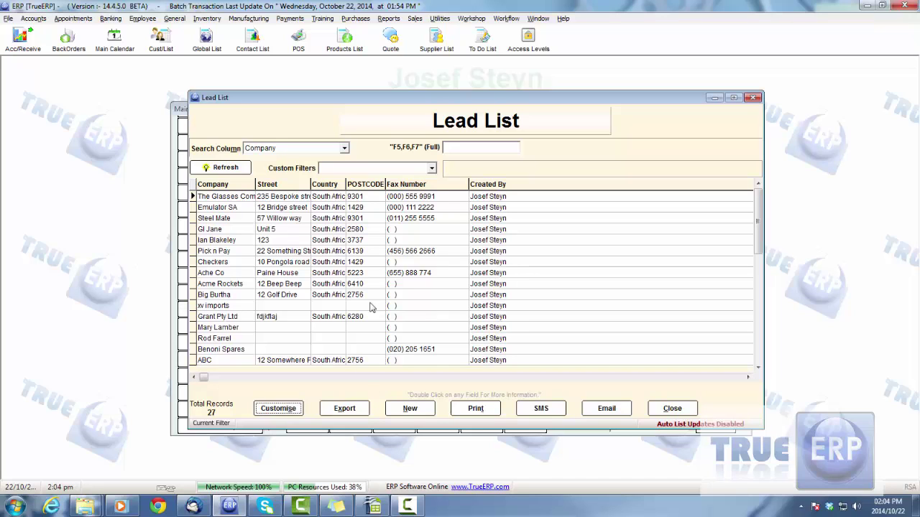
{"action": "left_click", "coordinate": [279, 409]}
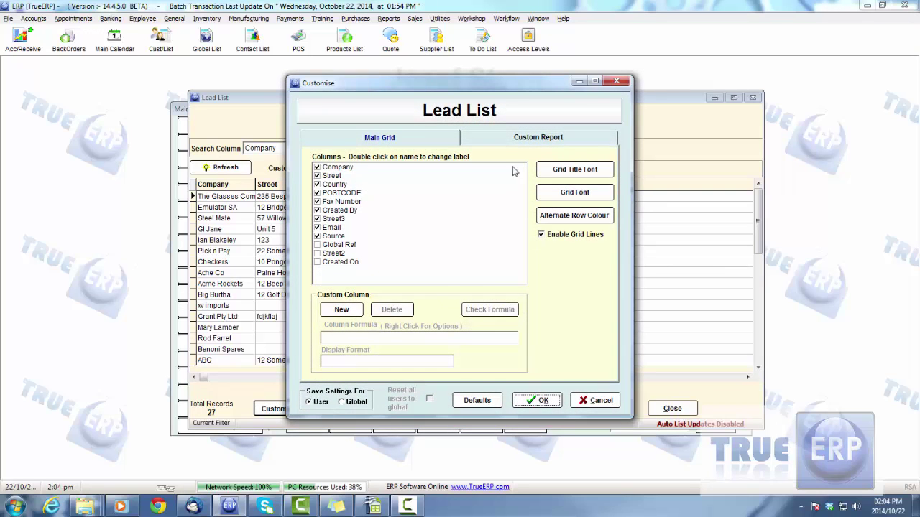
{"action": "left_click", "coordinate": [514, 140]}
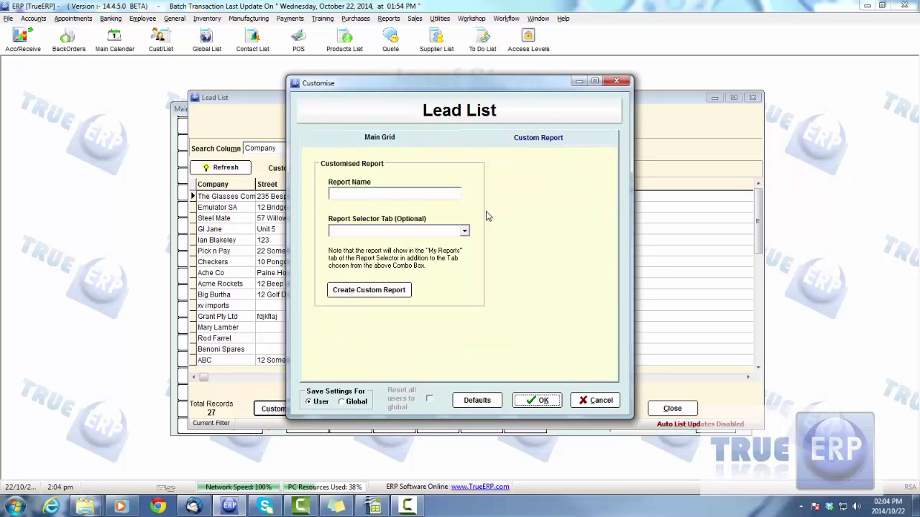
{"action": "left_click", "coordinate": [405, 196]}
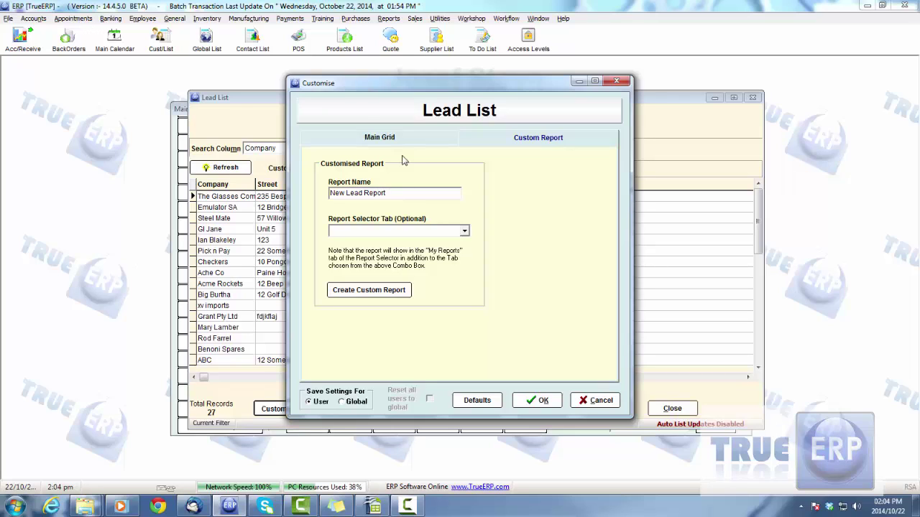
{"action": "left_click", "coordinate": [464, 232]}
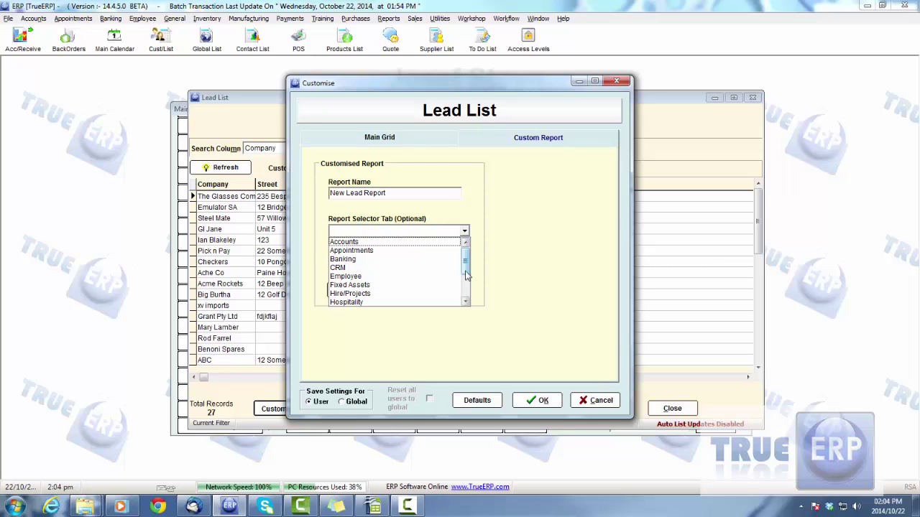
{"action": "left_click", "coordinate": [465, 302]}
{"action": "left_click", "coordinate": [466, 303]}
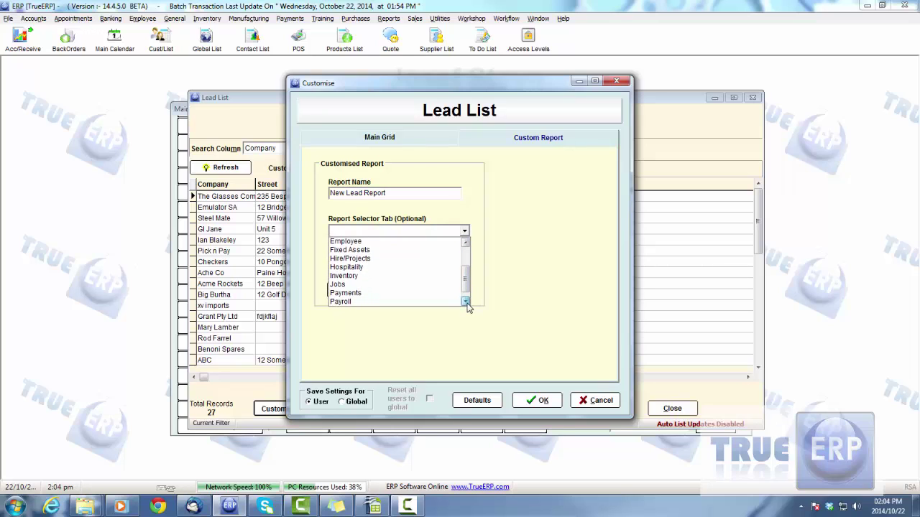
{"action": "left_click", "coordinate": [466, 302]}
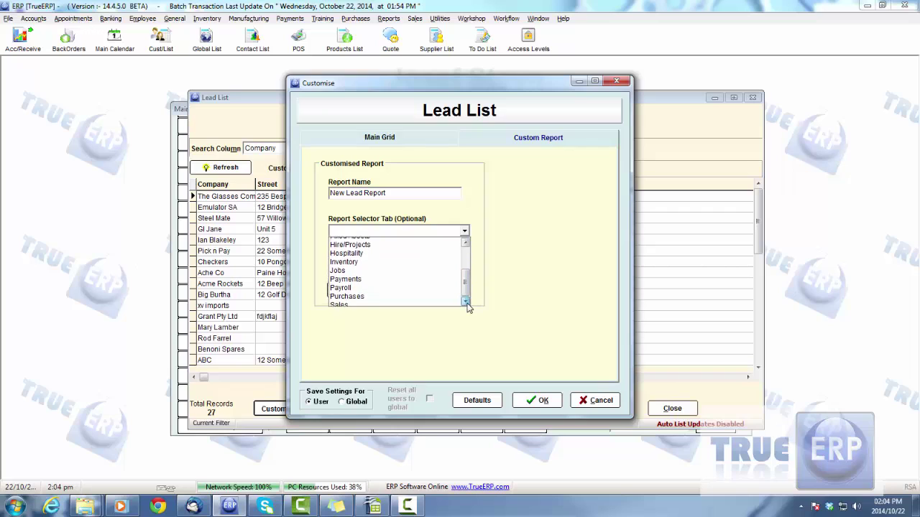
{"action": "left_click", "coordinate": [352, 303]}
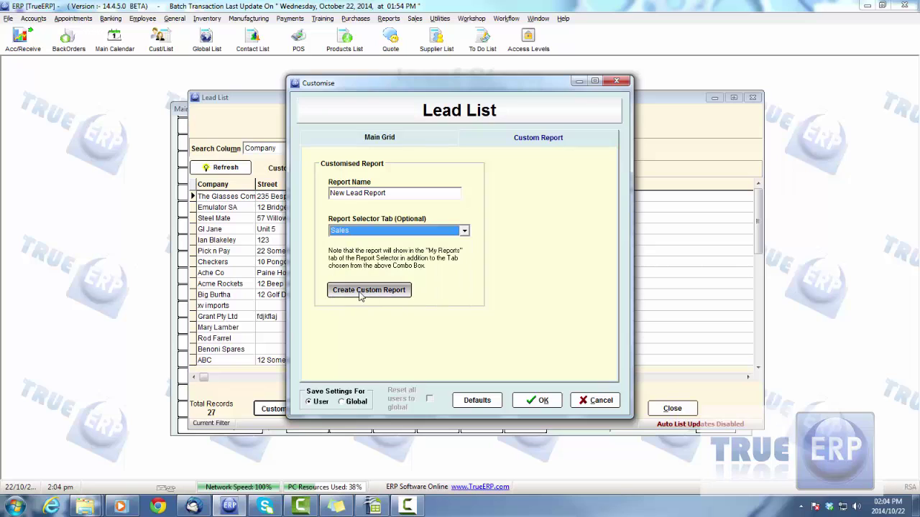
{"action": "left_click", "coordinate": [361, 295]}
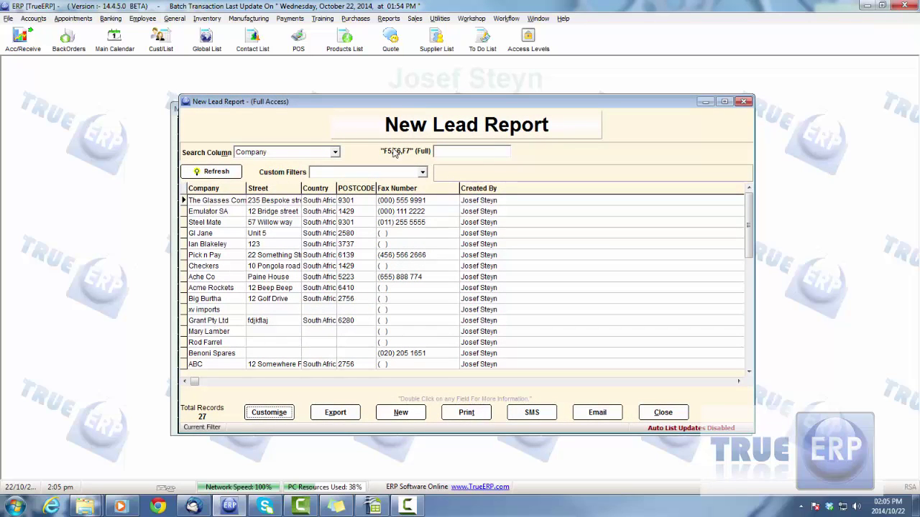
Step: Close the custom report, reopen New Lead Report from the Sales report category, and display its full list
{"action": "left_click", "coordinate": [663, 414]}
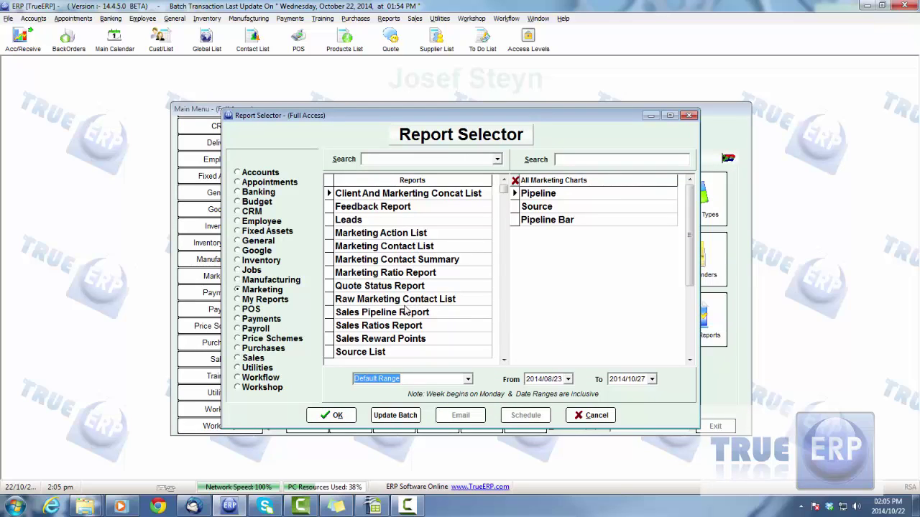
{"action": "left_click", "coordinate": [243, 360]}
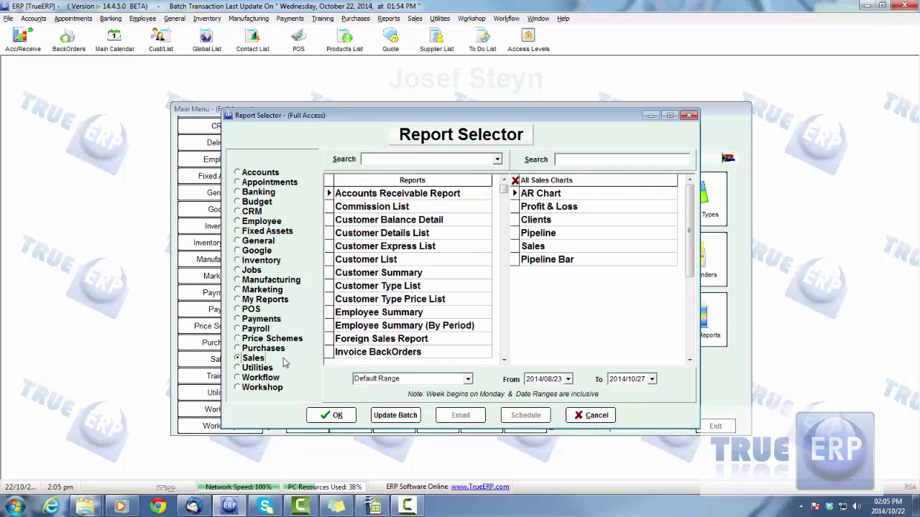
{"action": "left_click", "coordinate": [414, 313]}
{"action": "scroll", "coordinate": [414, 316], "scroll_direction": "down", "scroll_amount": 8}
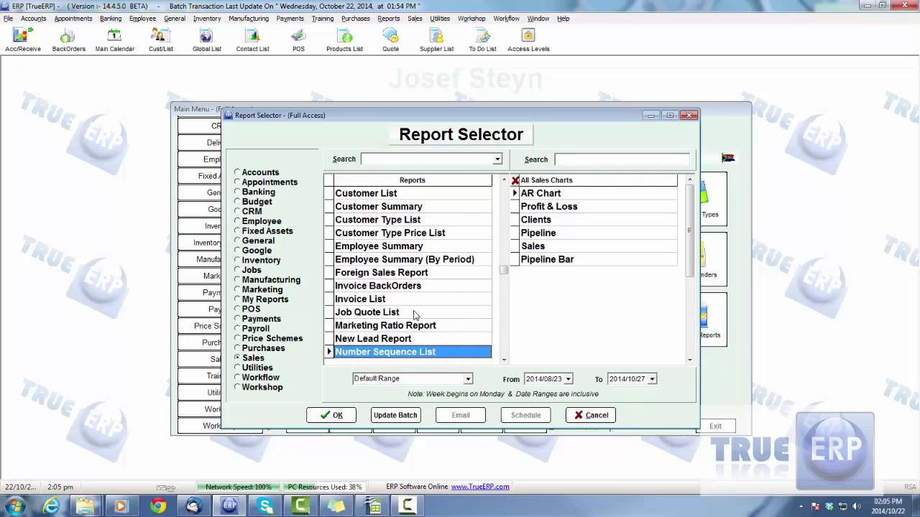
{"action": "scroll", "coordinate": [414, 314], "scroll_direction": "up", "scroll_amount": 1}
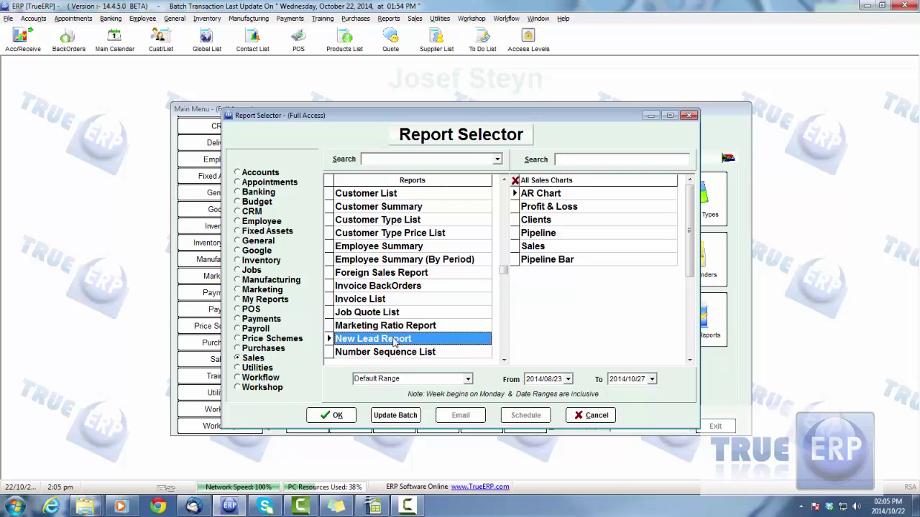
{"action": "double_click", "coordinate": [393, 342]}
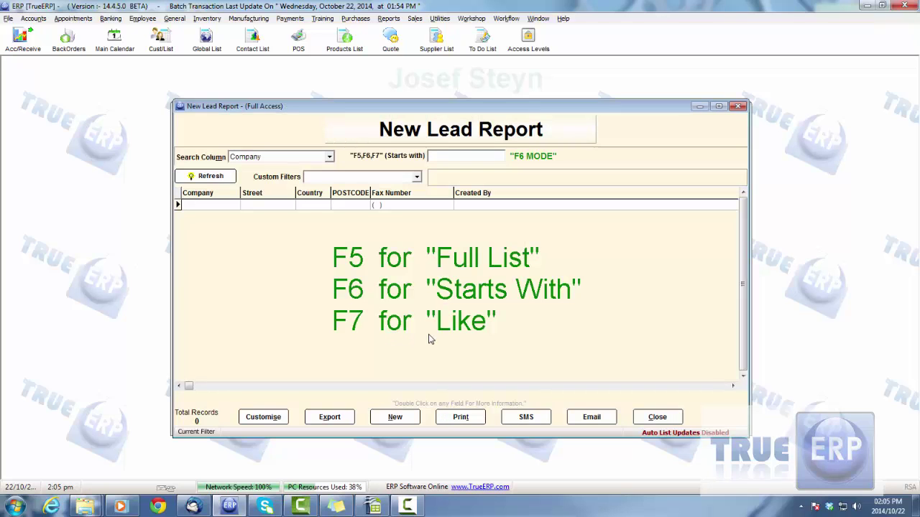
{"action": "left_click", "coordinate": [468, 157]}
{"action": "key", "text": "F5"}
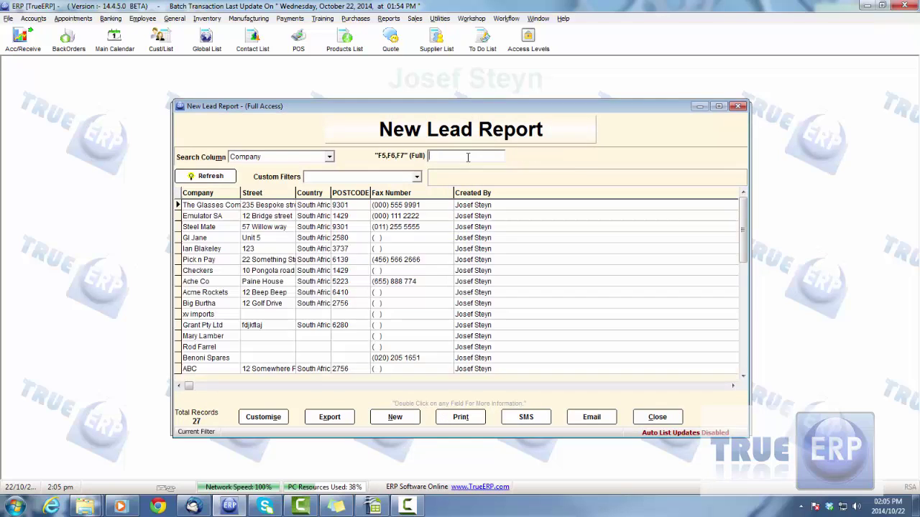
Step: Return to the Report Selector, view New Lead Report from the My Reports category, and close it
{"action": "left_click", "coordinate": [644, 419]}
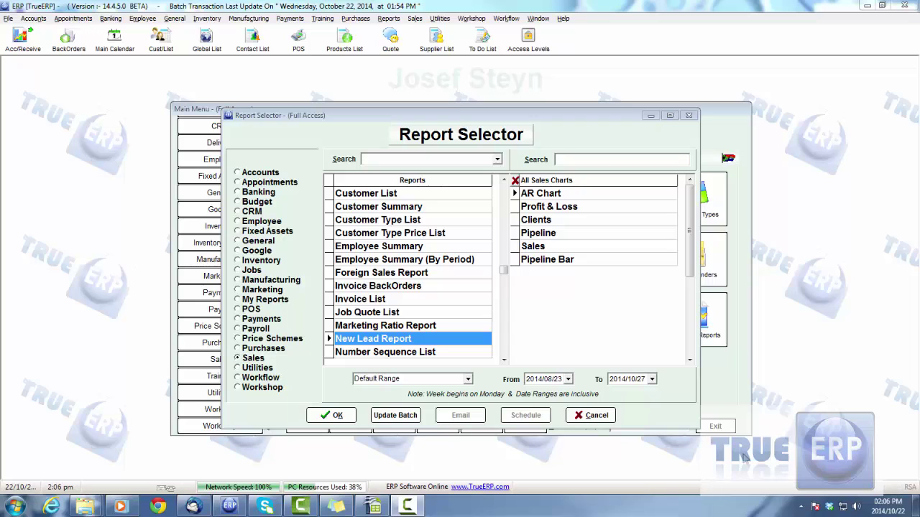
{"action": "left_click", "coordinate": [238, 300]}
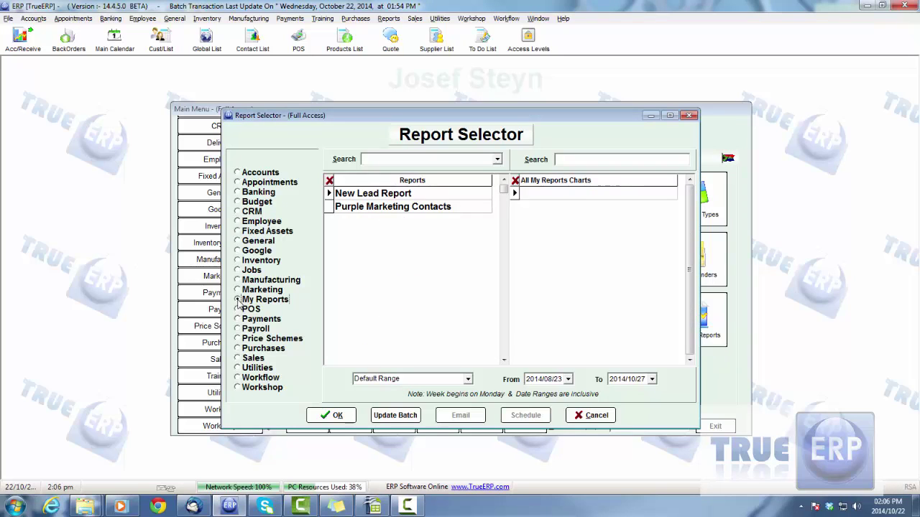
{"action": "left_click", "coordinate": [378, 196]}
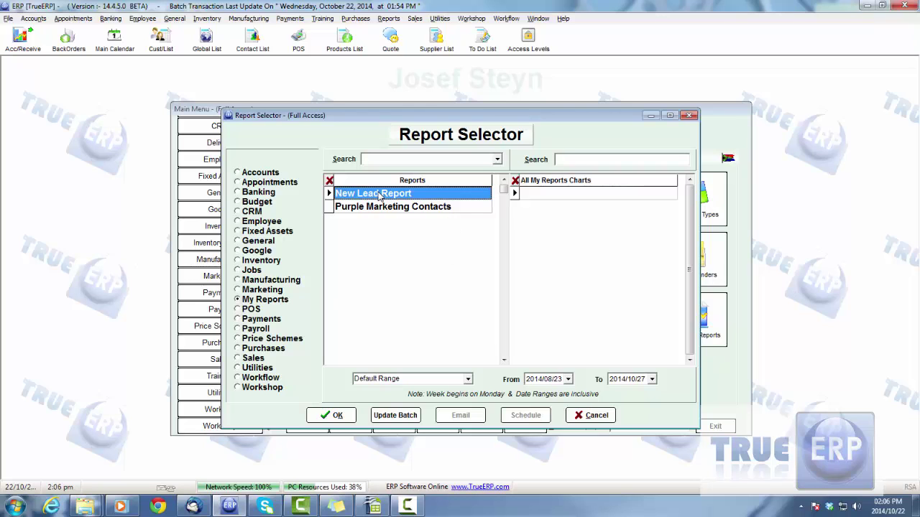
{"action": "double_click", "coordinate": [378, 195]}
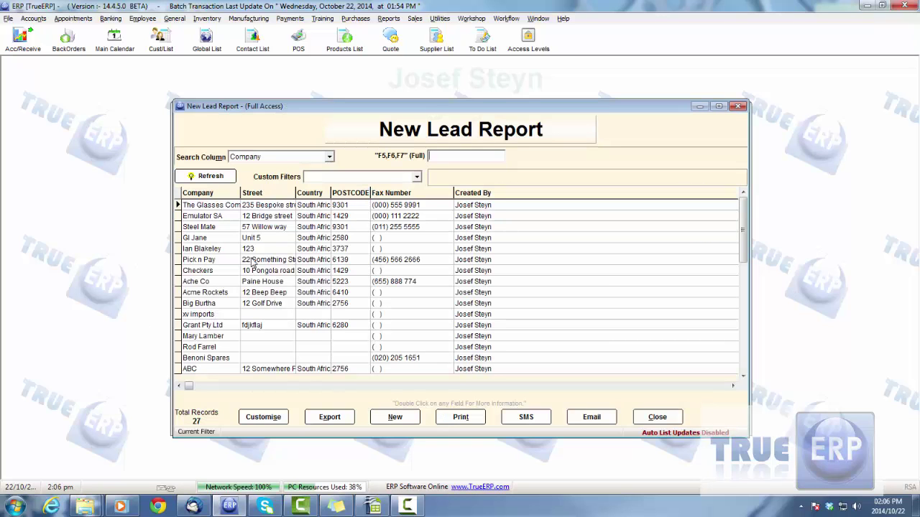
{"action": "left_click", "coordinate": [646, 423]}
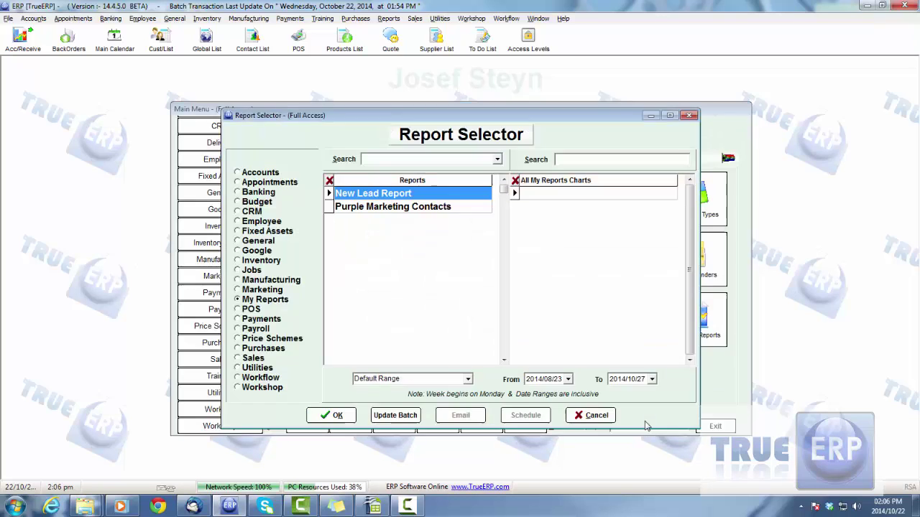
Step: Close the Report Selector and reopen it from the Marketing page of the Main Menu
{"action": "left_click", "coordinate": [600, 415]}
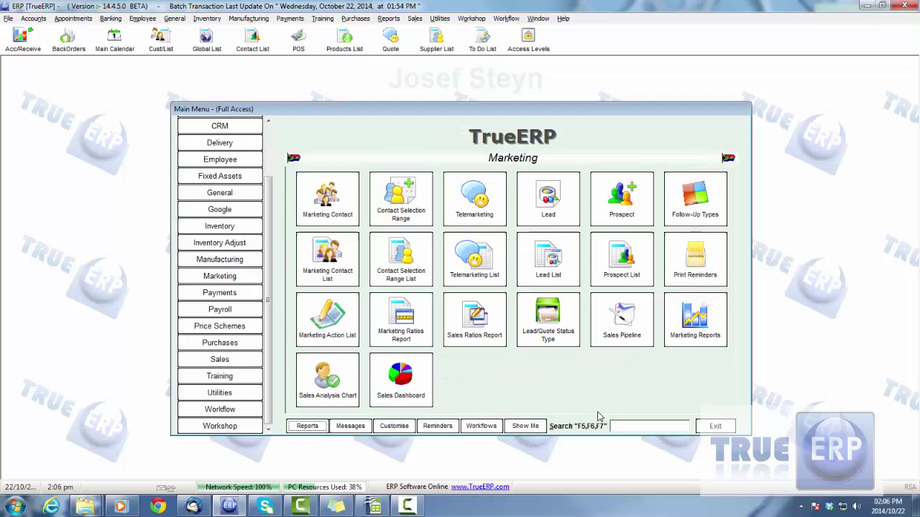
{"action": "left_click_drag", "start_coordinate": [514, 113], "coordinate": [502, 113]}
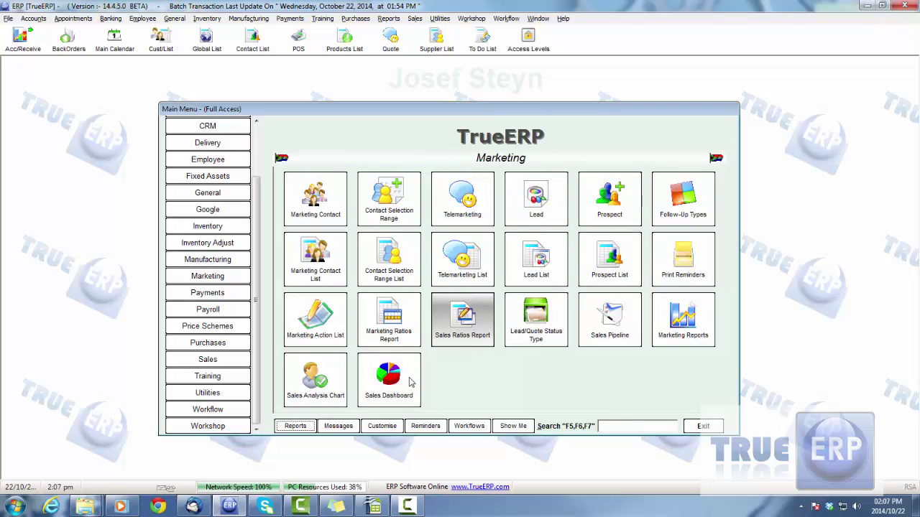
{"action": "left_click", "coordinate": [305, 428]}
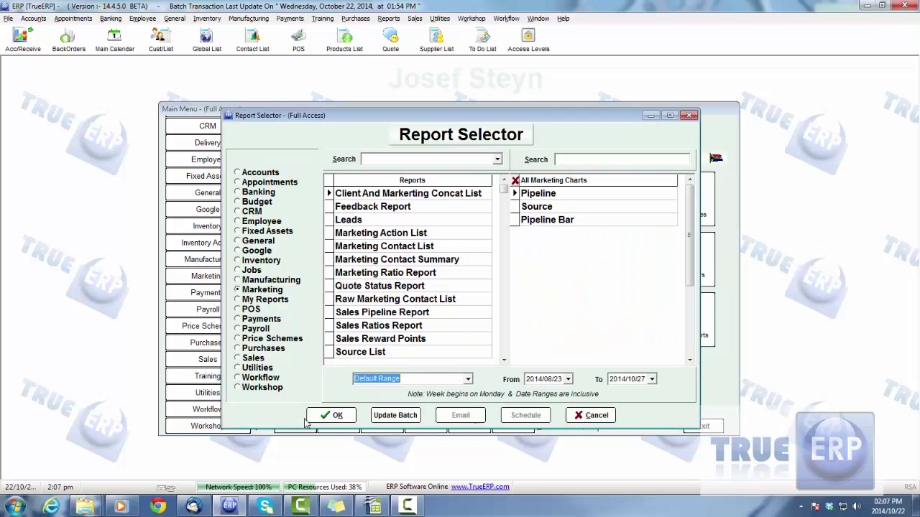
Step: Open the Cheque Details report from the Payments category and cycle through its Full, Starts with and Like search modes
{"action": "left_click", "coordinate": [249, 319]}
{"action": "double_click", "coordinate": [380, 273]}
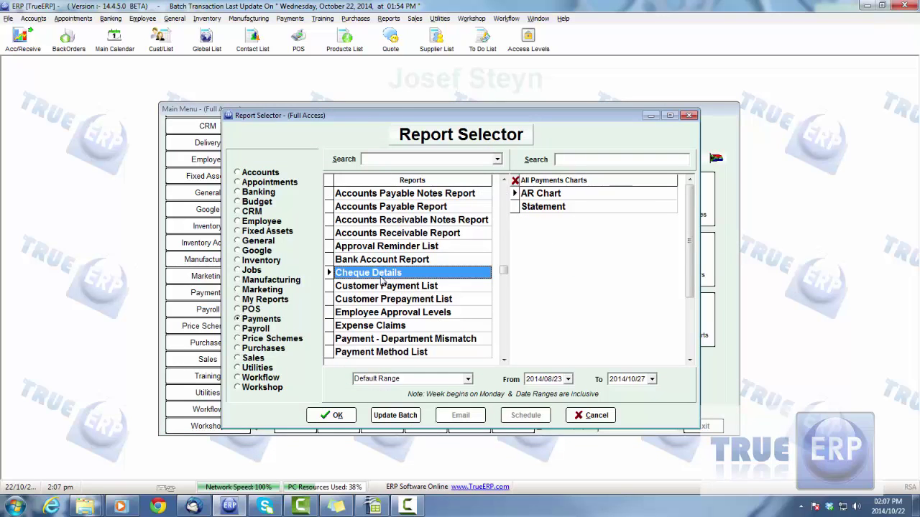
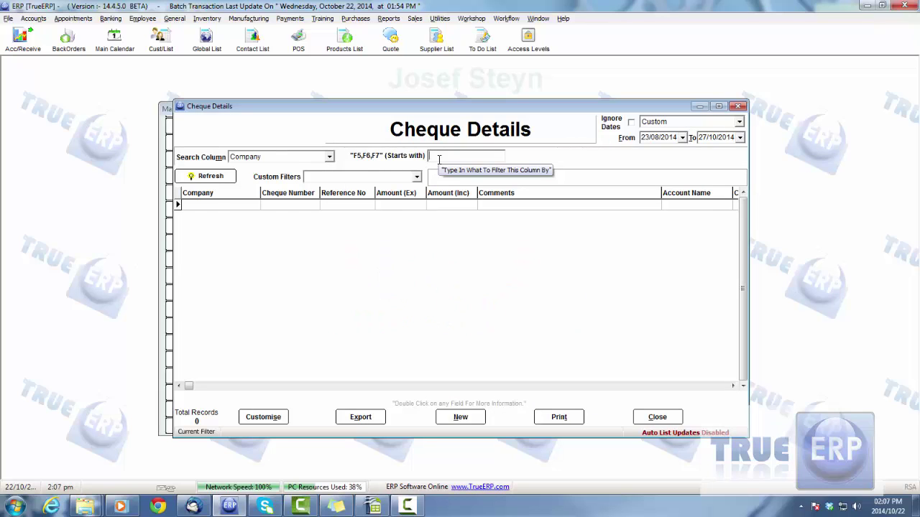
{"action": "key", "text": "F5"}
{"action": "key", "text": "F6"}
{"action": "key", "text": "F7"}
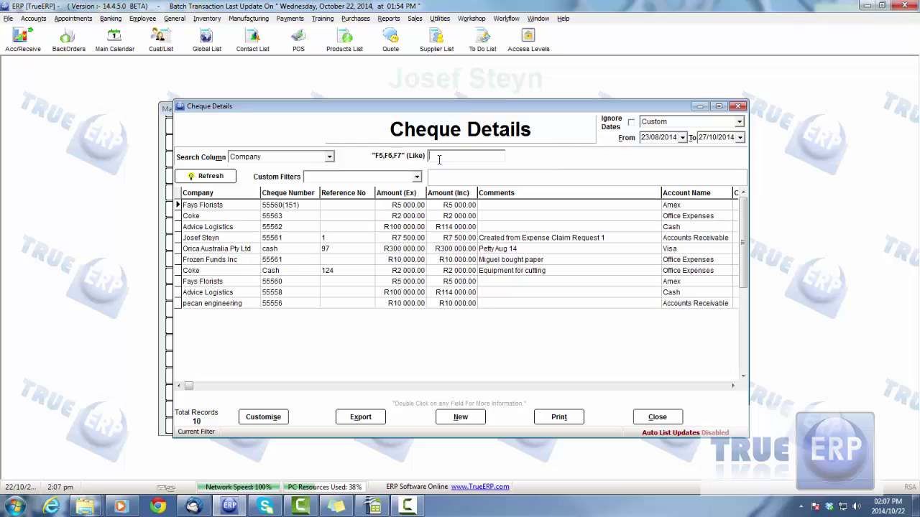
Step: Search the Company column for coke in Full search mode, and clear the search text
{"action": "key", "text": "F5"}
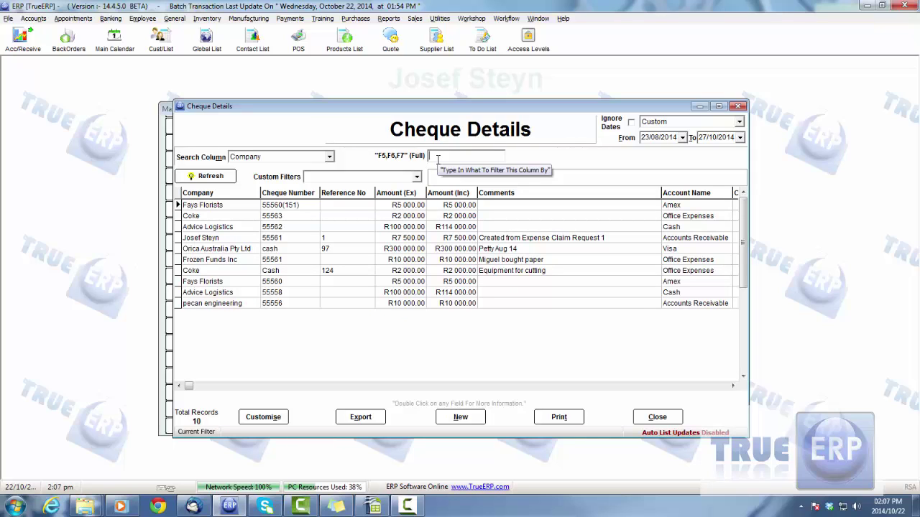
{"action": "type", "text": "coke"}
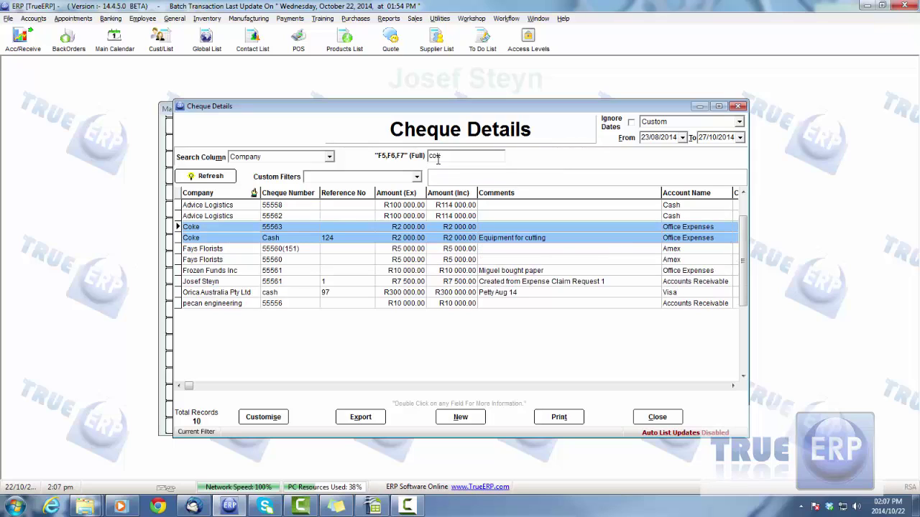
{"action": "left_click_drag", "start_coordinate": [438, 160], "coordinate": [398, 157]}
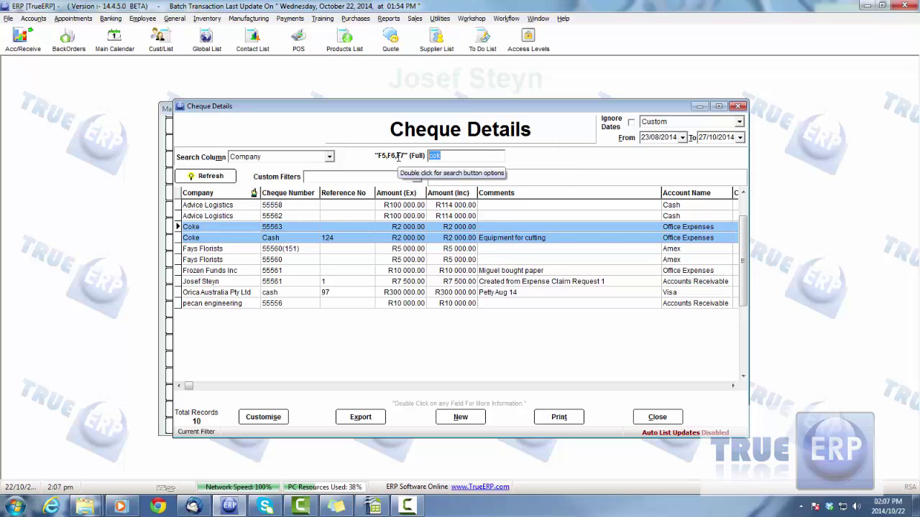
{"action": "key", "text": "Delete"}
Step: Search for companies starting with ad in Starts with mode, clear the text, and switch to Like mode
{"action": "key", "text": "F6"}
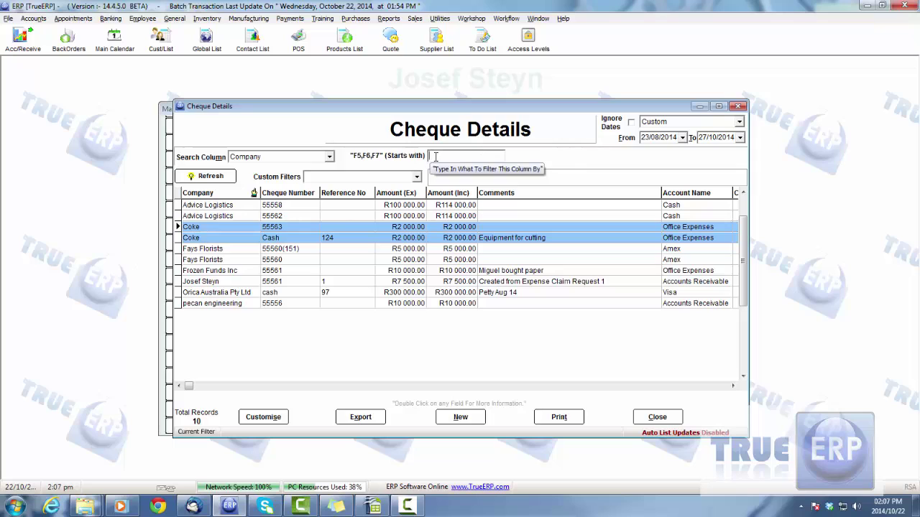
{"action": "type", "text": "a"}
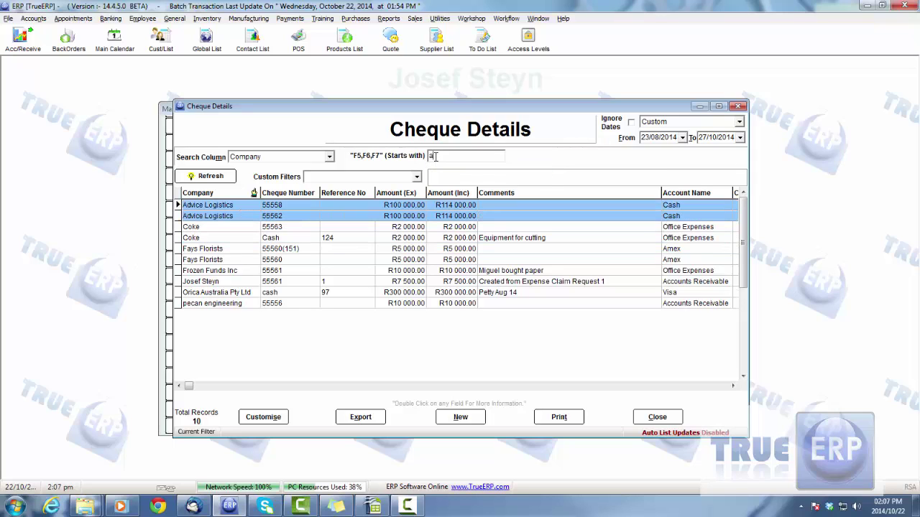
{"action": "type", "text": "d"}
{"action": "key", "text": "BackSpace"}
{"action": "key", "text": "BackSpace"}
{"action": "key", "text": "F7"}
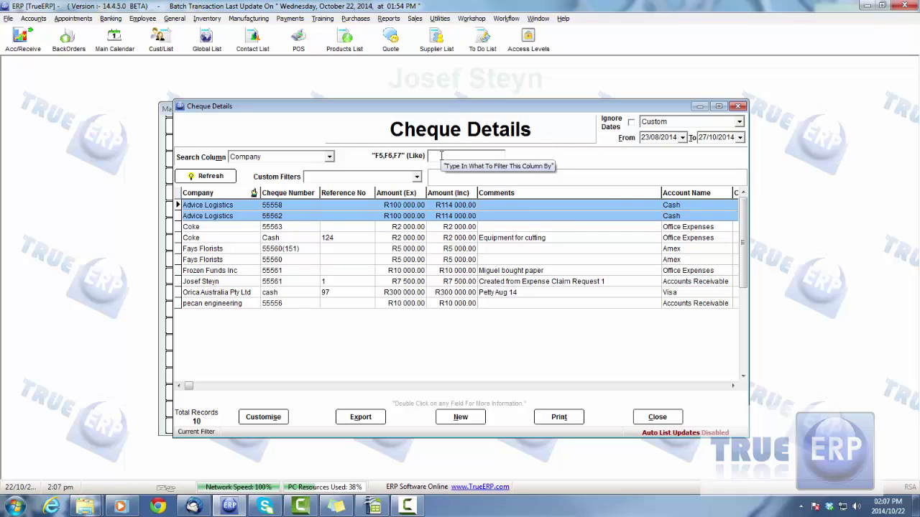
Step: Return to Full search mode, search the Company column for coke and for fa, and close the Cheque Details report
{"action": "key", "text": "F7"}
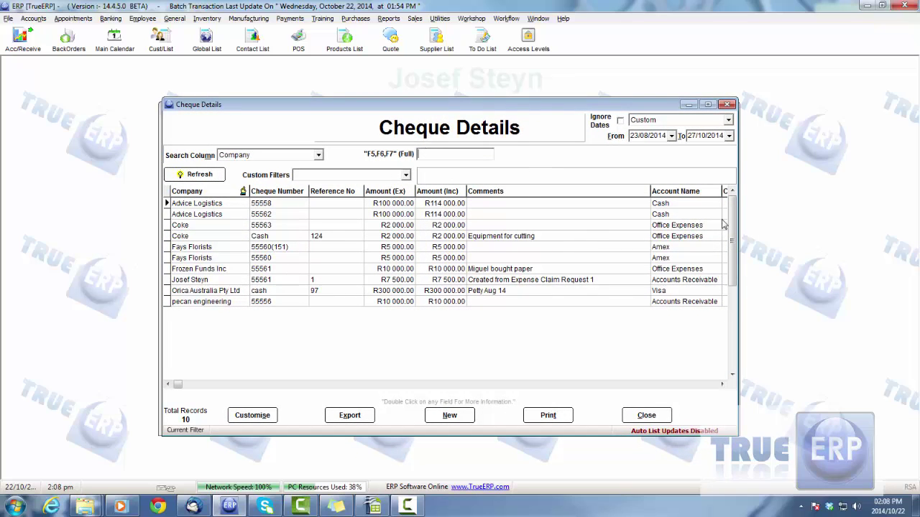
{"action": "left_click", "coordinate": [733, 253]}
{"action": "left_click_drag", "start_coordinate": [736, 253], "coordinate": [737, 216]}
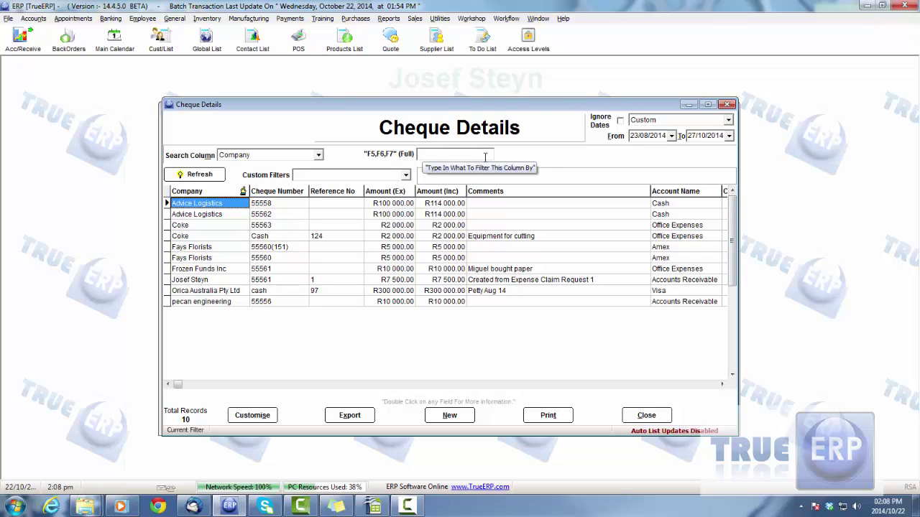
{"action": "left_click", "coordinate": [637, 415]}
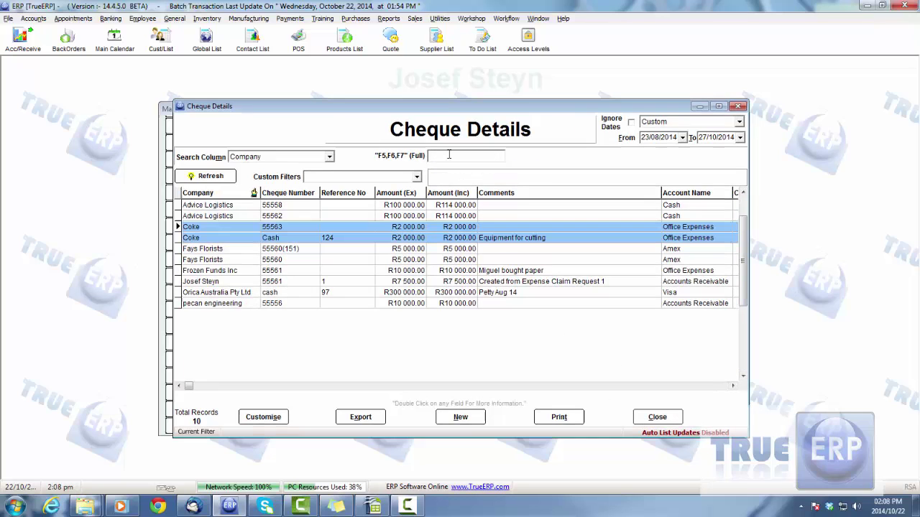
{"action": "type", "text": "coke"}
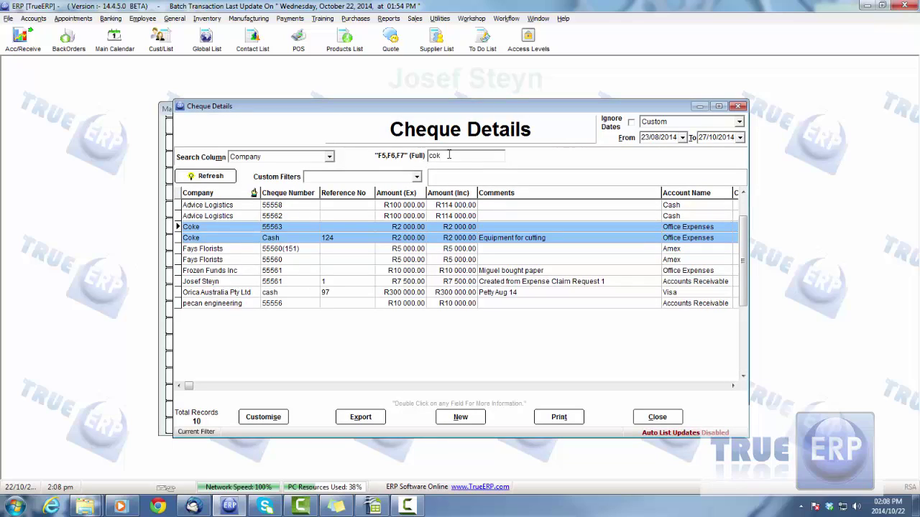
{"action": "key", "text": "BackSpace"}
{"action": "key", "text": "BackSpace"}
{"action": "key", "text": "BackSpace"}
{"action": "type", "text": "fa"}
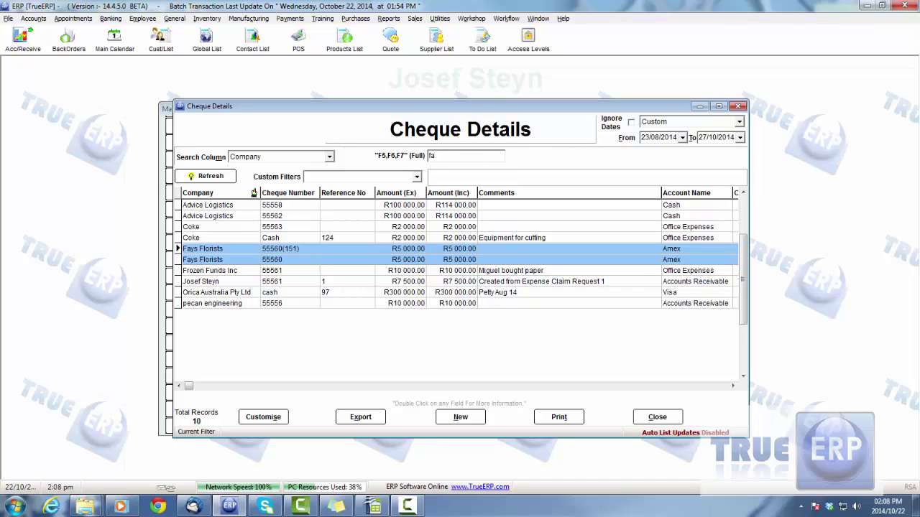
{"action": "left_click", "coordinate": [662, 417]}
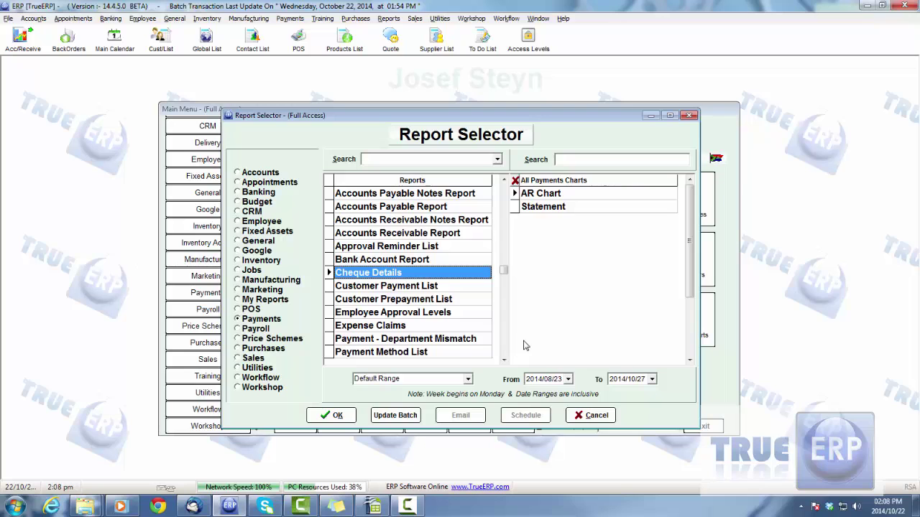
Step: Browse the available reports of the POS and Purchases categories in the Report Selector
{"action": "left_click", "coordinate": [250, 250]}
{"action": "left_click", "coordinate": [248, 309]}
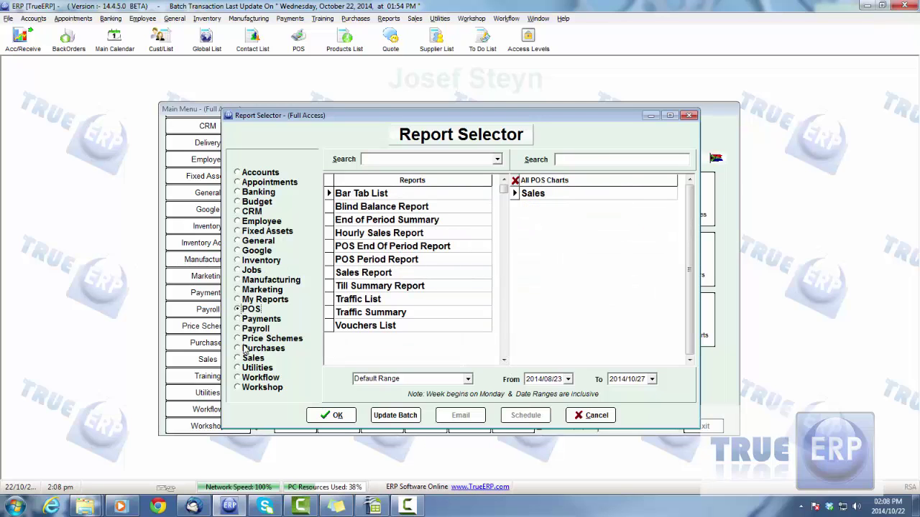
{"action": "left_click", "coordinate": [260, 349]}
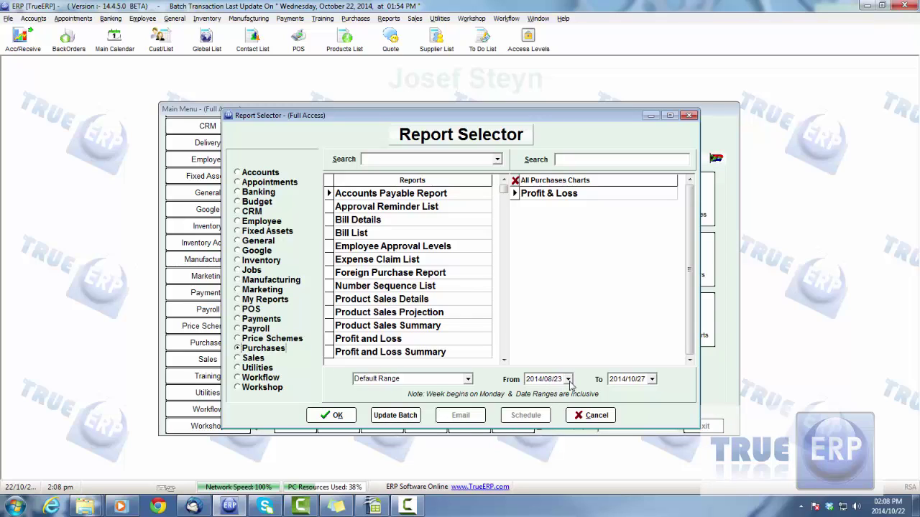
Step: Try the Today, Last Month and Previous Month presets for the report date range
{"action": "left_click", "coordinate": [468, 379]}
{"action": "left_click", "coordinate": [378, 401]}
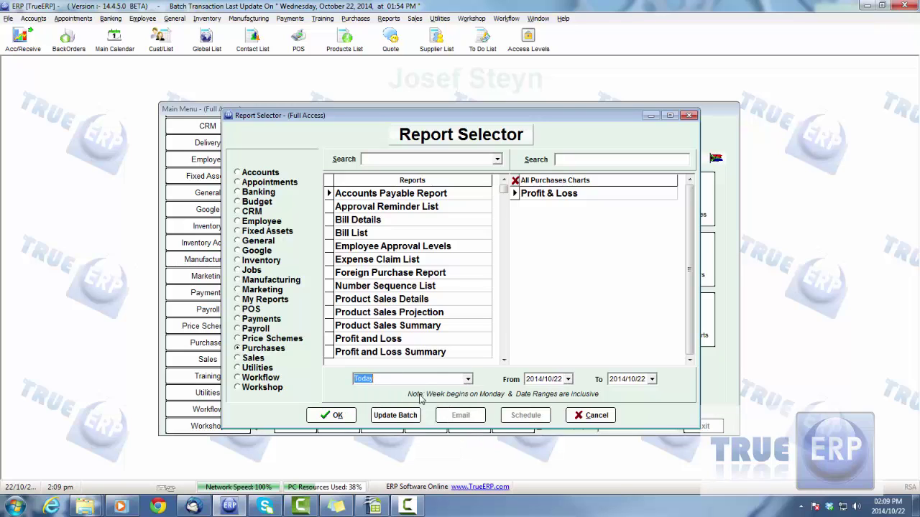
{"action": "left_click", "coordinate": [468, 379]}
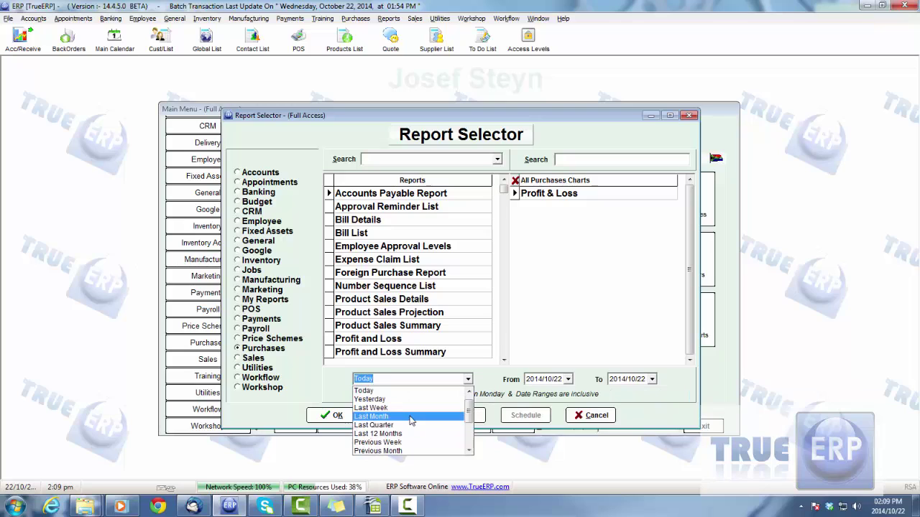
{"action": "left_click", "coordinate": [409, 417]}
{"action": "left_click", "coordinate": [468, 380]}
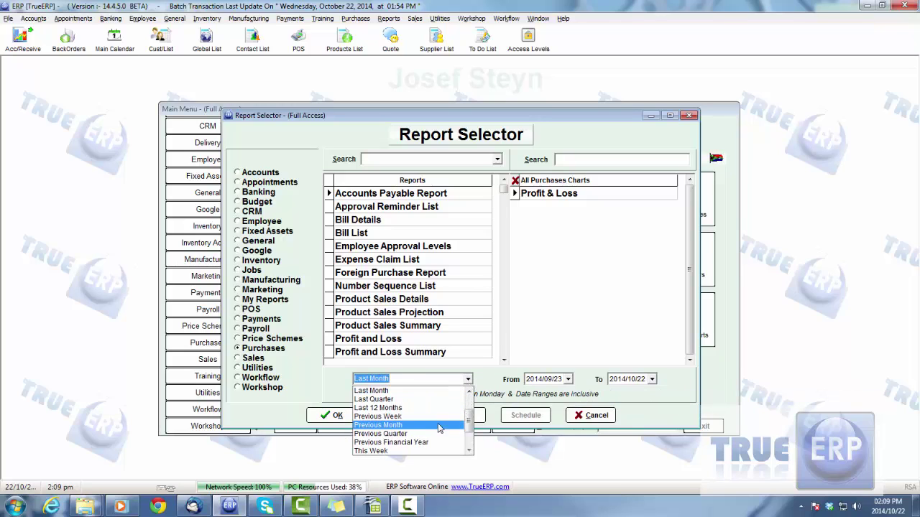
{"action": "left_click", "coordinate": [417, 426]}
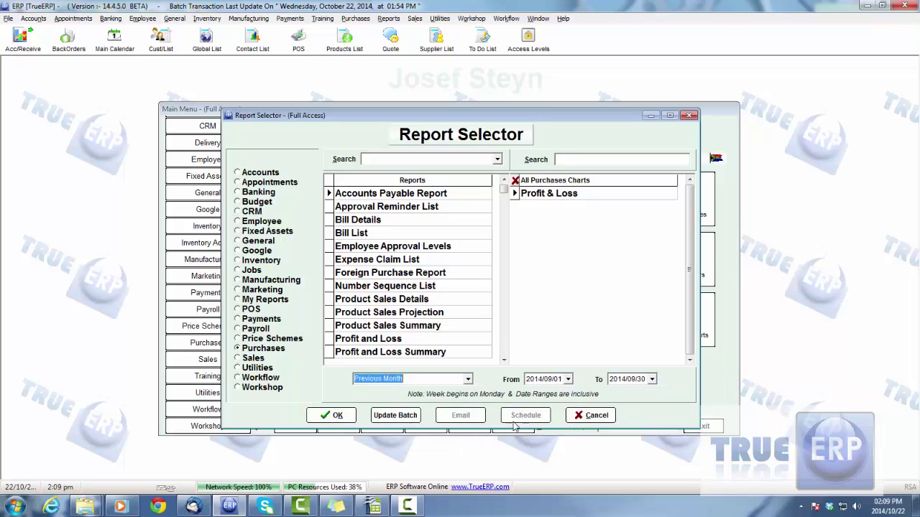
Step: Try a custom report date range from 2014/07/07 to 2014/11/19, and cancel the Report Selector
{"action": "left_click", "coordinate": [569, 381]}
{"action": "left_click", "coordinate": [534, 395]}
{"action": "left_click", "coordinate": [535, 395]}
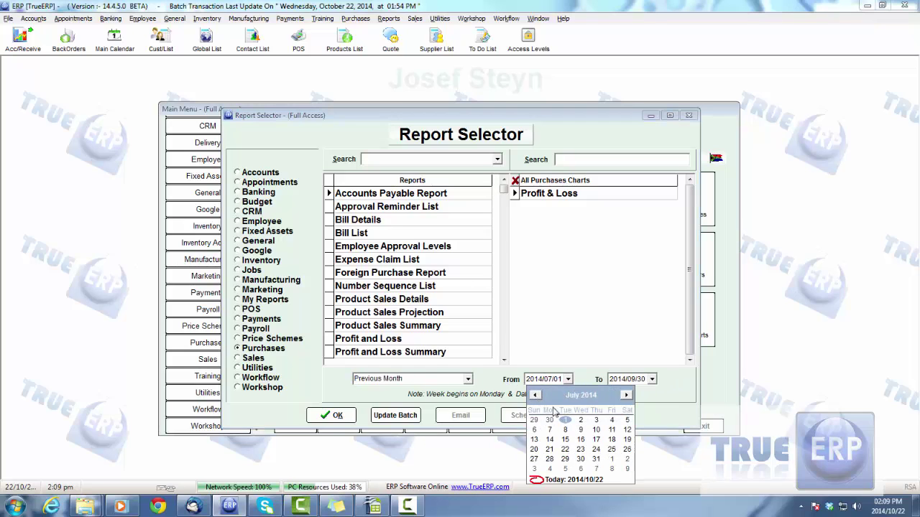
{"action": "left_click", "coordinate": [550, 430]}
{"action": "left_click", "coordinate": [652, 380]}
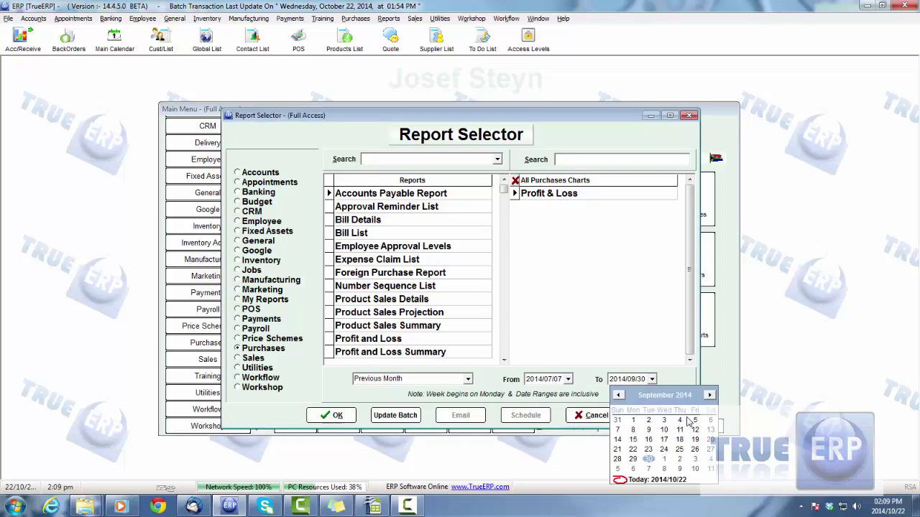
{"action": "left_click", "coordinate": [709, 394]}
{"action": "left_click", "coordinate": [709, 395]}
{"action": "left_click", "coordinate": [664, 449]}
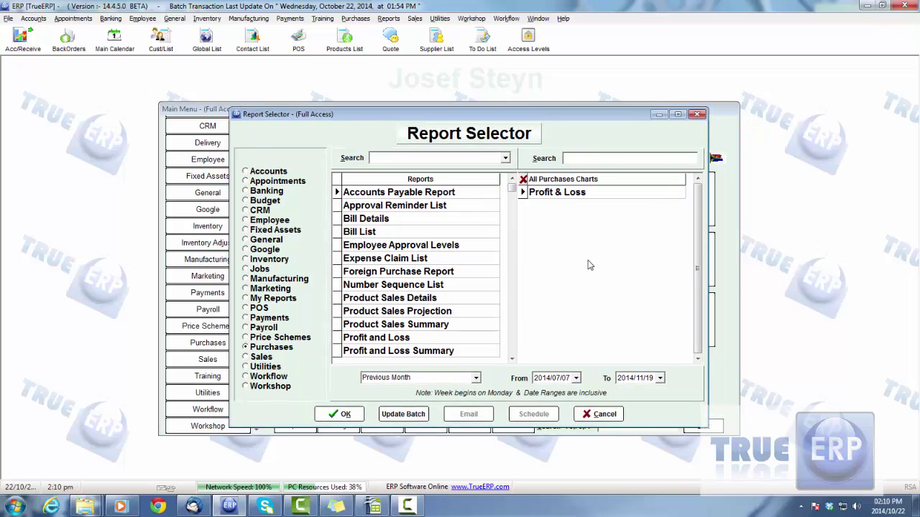
{"action": "left_click", "coordinate": [604, 415]}
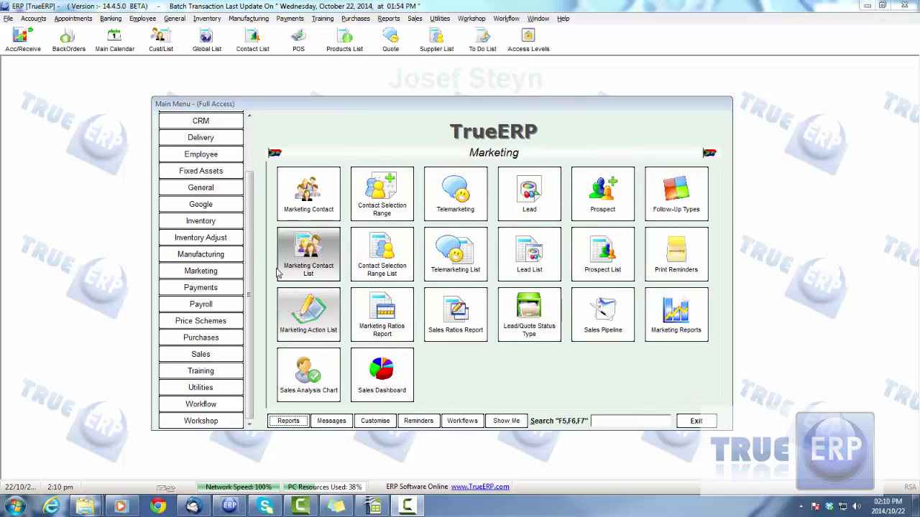
Step: Open the Employee preferences from the Utilities page and go to the Default Employee's List Date Range settings
{"action": "left_click", "coordinate": [201, 388]}
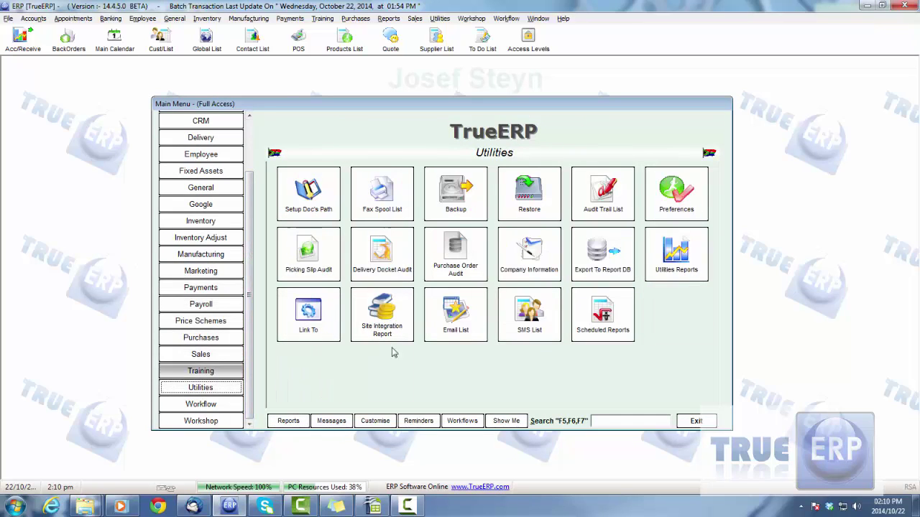
{"action": "left_click", "coordinate": [677, 192]}
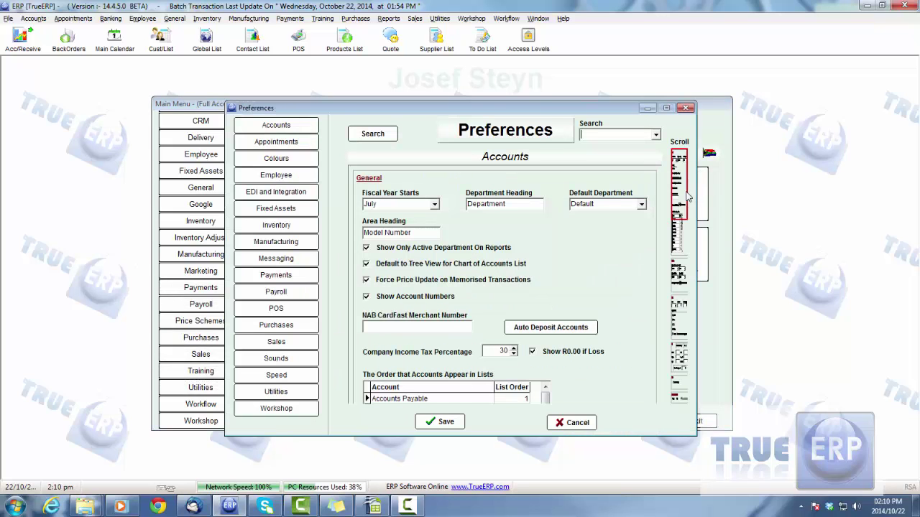
{"action": "left_click", "coordinate": [276, 175]}
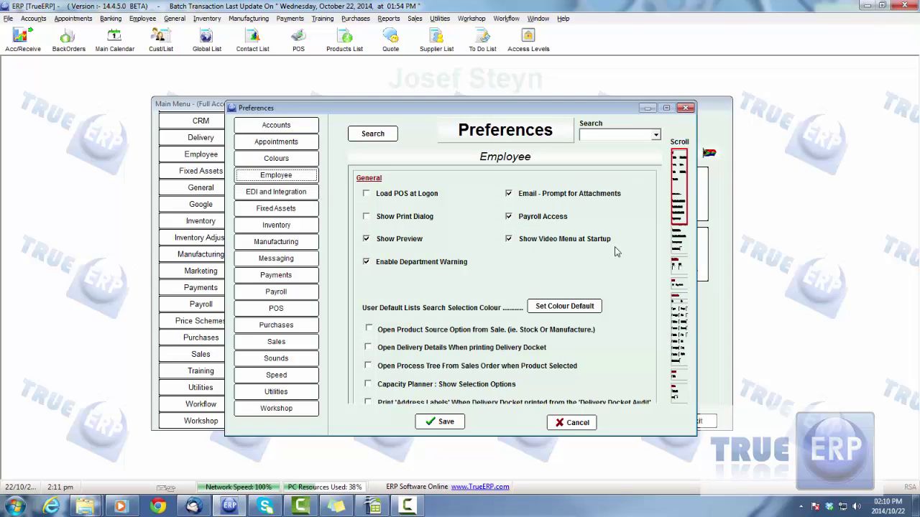
{"action": "left_click_drag", "start_coordinate": [674, 173], "coordinate": [690, 261]}
{"action": "left_click", "coordinate": [392, 262]}
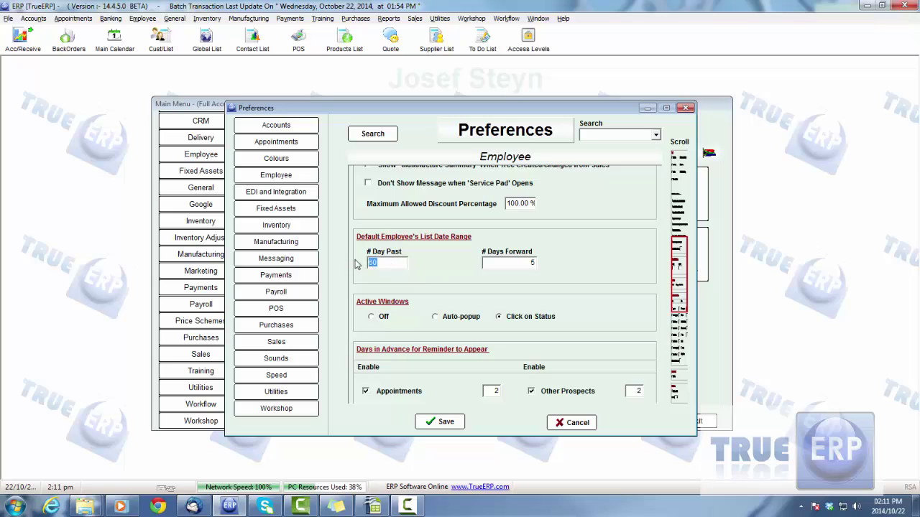
Step: Try 20 past days for the employee's default list date range, replace it with 60, save the preferences, and dismiss the Getting Started window
{"action": "left_click", "coordinate": [503, 264]}
{"action": "left_click", "coordinate": [401, 264]}
{"action": "type", "text": "20"}
{"action": "key", "text": "Tab"}
{"action": "left_click", "coordinate": [373, 263]}
{"action": "type", "text": "60"}
{"action": "left_click", "coordinate": [496, 263]}
{"action": "left_click", "coordinate": [439, 422]}
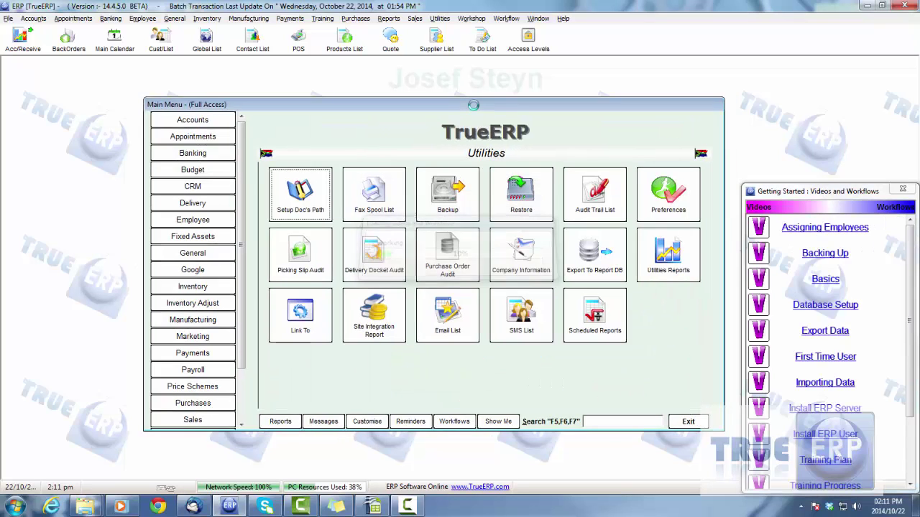
{"action": "left_click", "coordinate": [902, 190]}
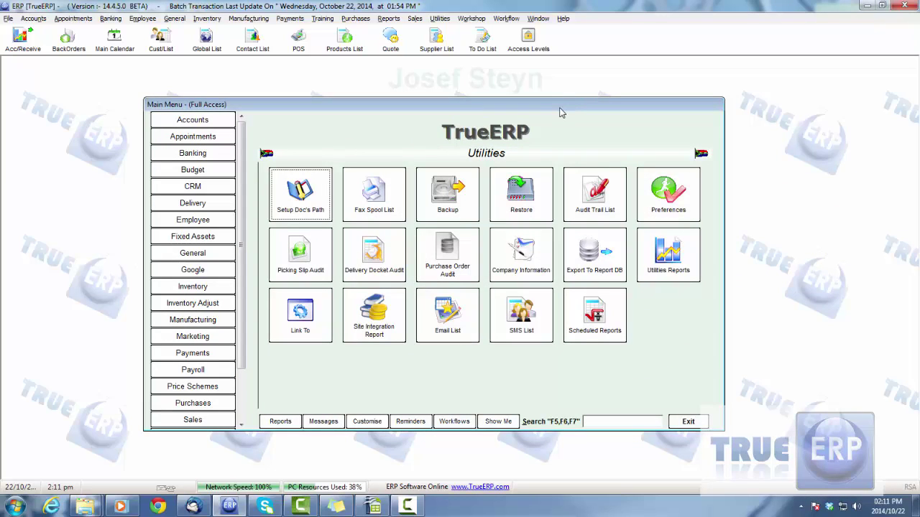
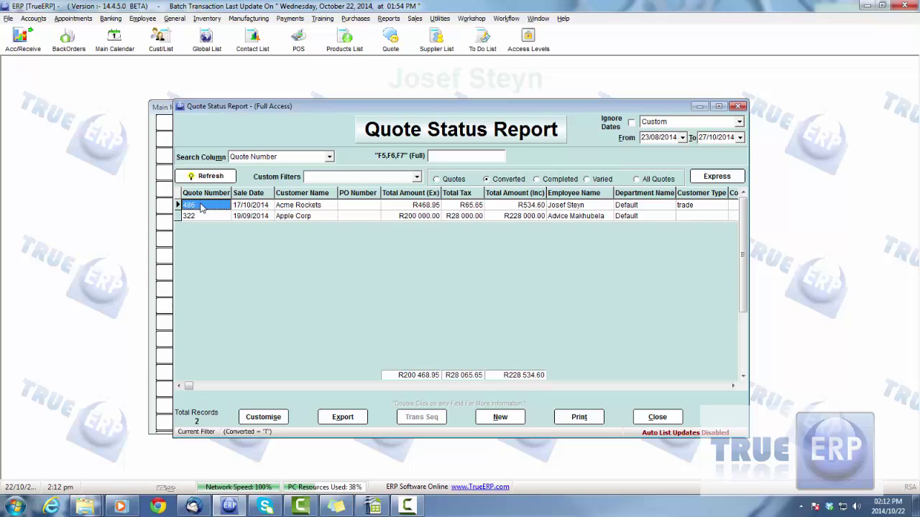
Step: Open the converted Acme Rockets quote from the Quote Status Report to view its details, and cancel out of it
{"action": "left_click", "coordinate": [526, 205]}
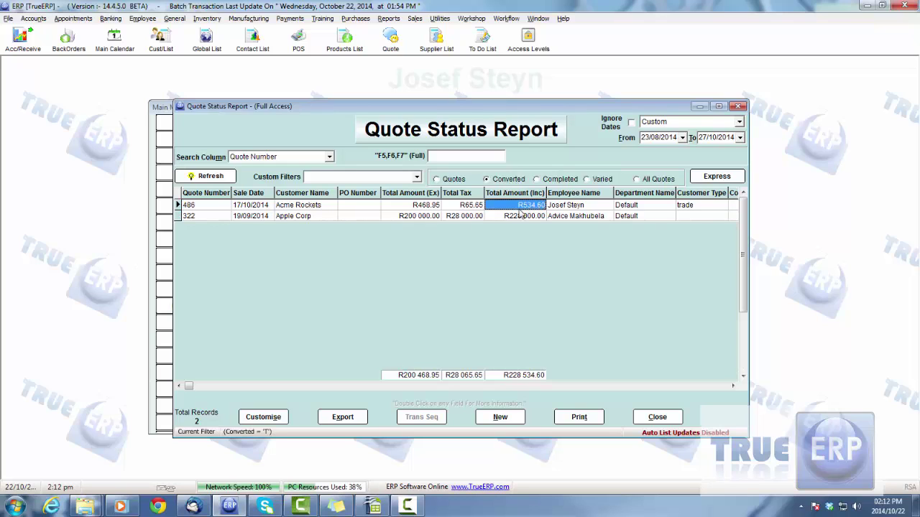
{"action": "double_click", "coordinate": [311, 207]}
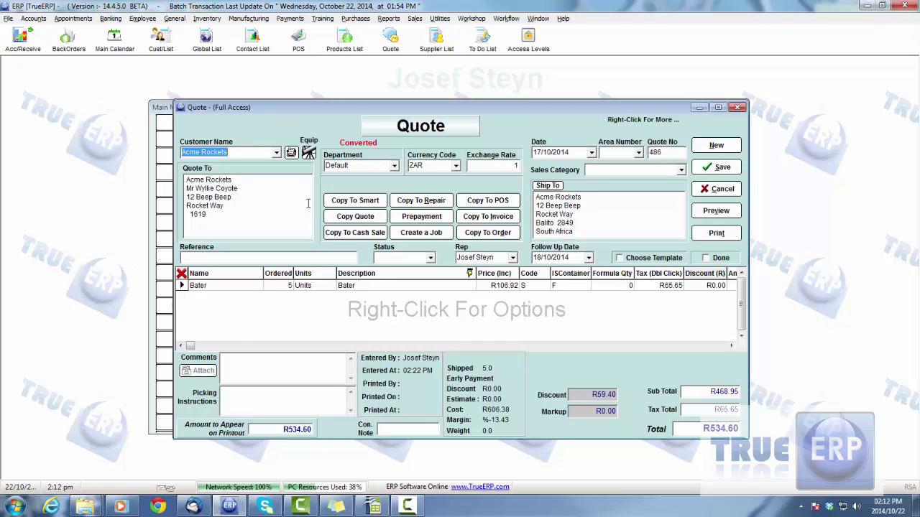
{"action": "left_click", "coordinate": [704, 191]}
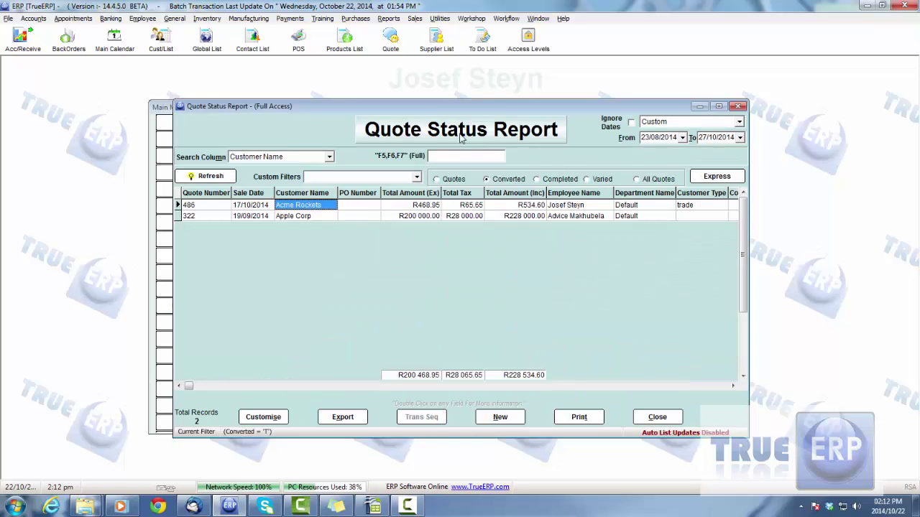
Step: Close the Quote Status Report, view the Ache Co appointment from the CRM Feedback Report, and close both without saving
{"action": "left_click_drag", "start_coordinate": [464, 108], "coordinate": [456, 104]}
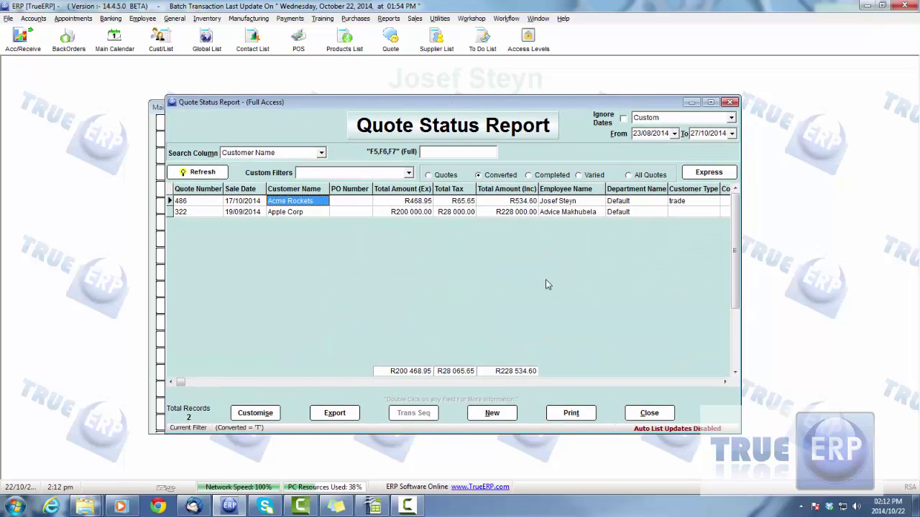
{"action": "left_click", "coordinate": [649, 415]}
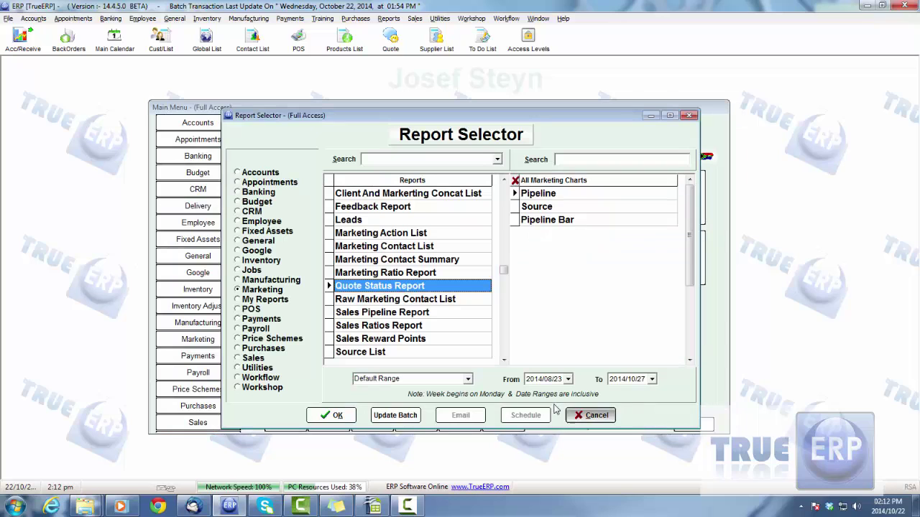
{"action": "left_click", "coordinate": [253, 212]}
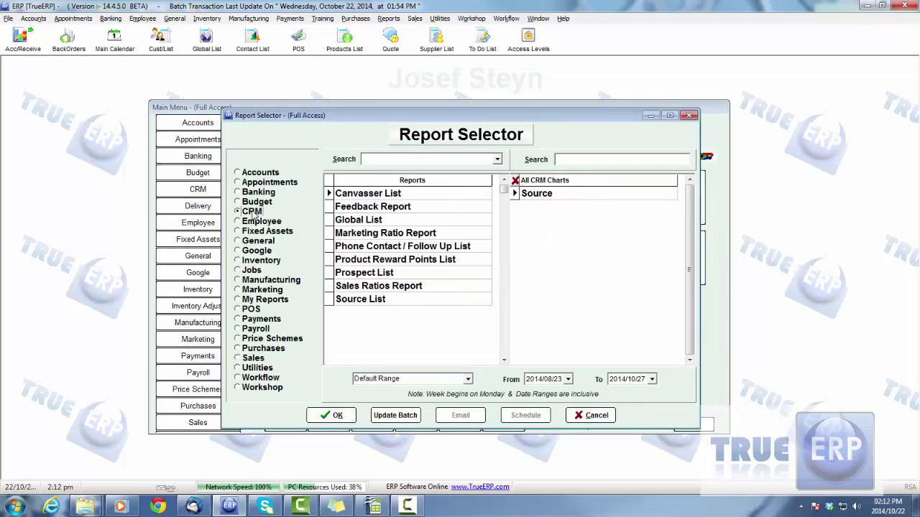
{"action": "double_click", "coordinate": [374, 208]}
{"action": "double_click", "coordinate": [248, 271]}
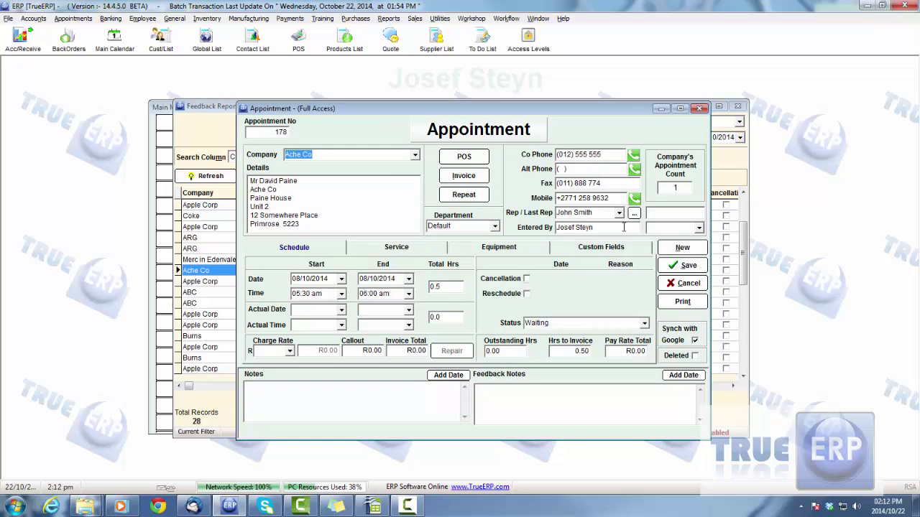
{"action": "left_click", "coordinate": [688, 283]}
{"action": "left_click", "coordinate": [652, 416]}
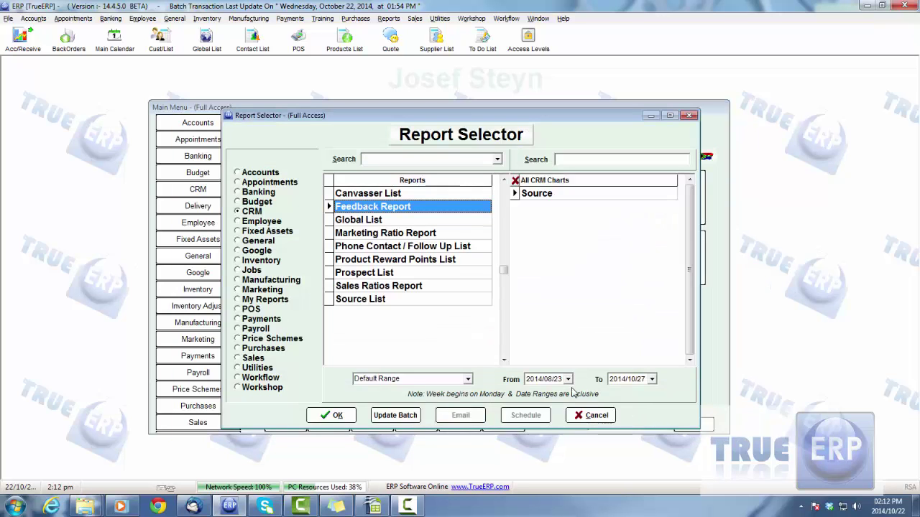
Step: Open the Hourly Sales Report from the POS reports and display it with Extra Details
{"action": "left_click", "coordinate": [251, 309]}
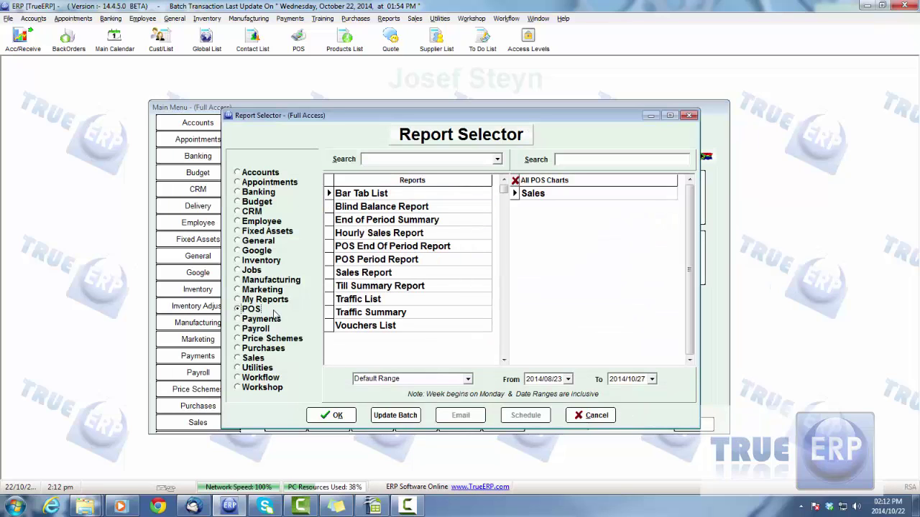
{"action": "double_click", "coordinate": [363, 233]}
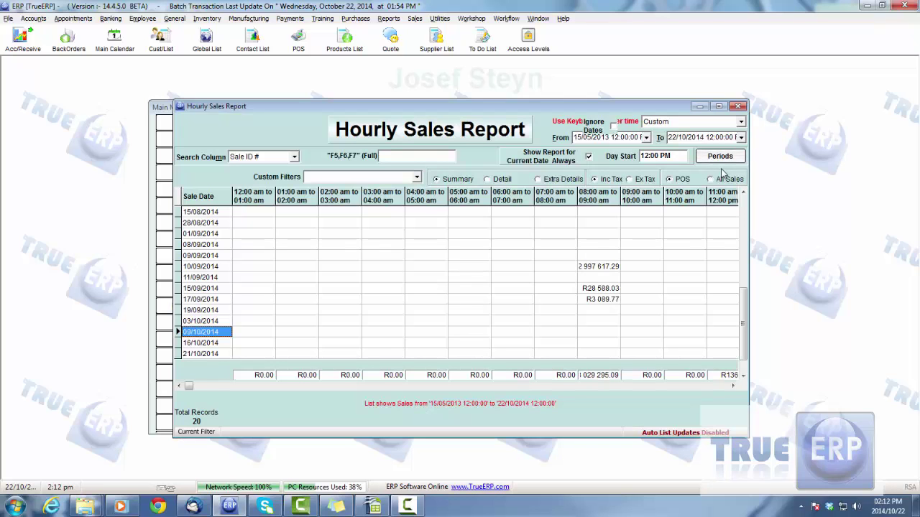
{"action": "left_click", "coordinate": [487, 179]}
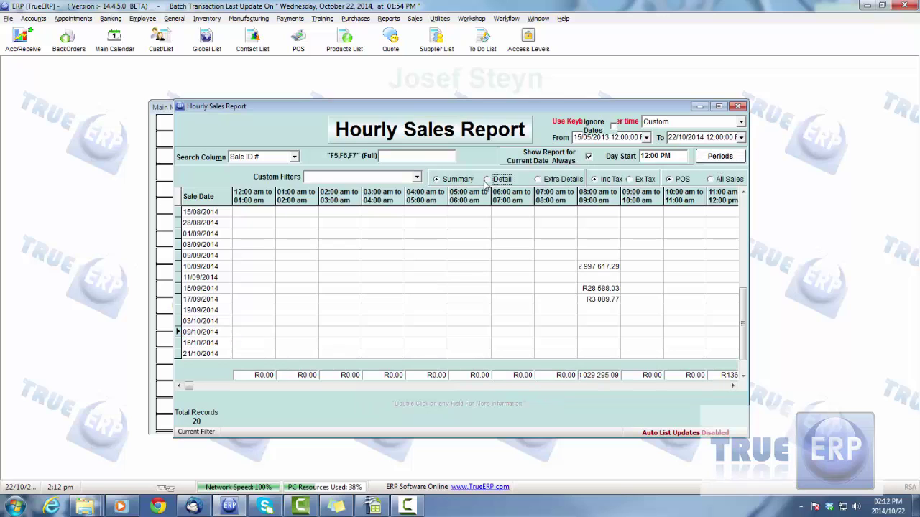
{"action": "left_click", "coordinate": [537, 179]}
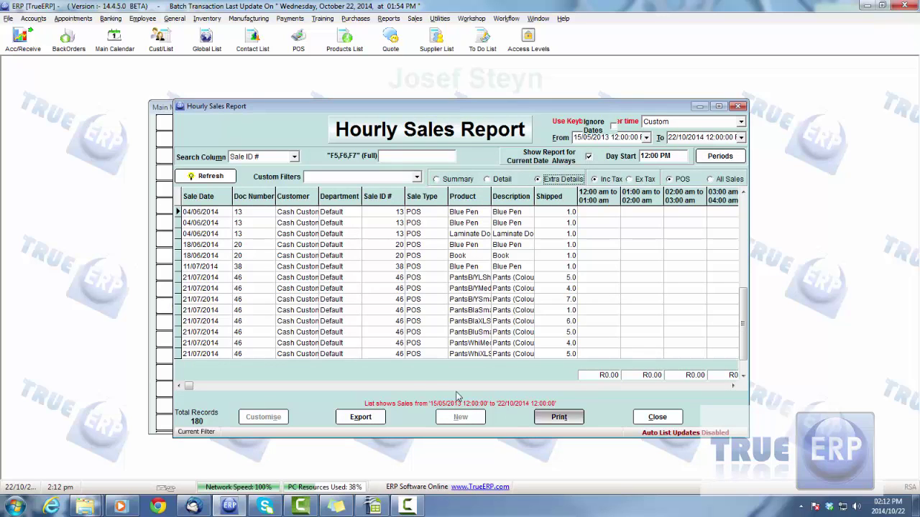
Step: Review the items of the POS cash sale behind a 21/07/2014 pants line, cancel it, and close the report and the Report Selector
{"action": "double_click", "coordinate": [510, 323]}
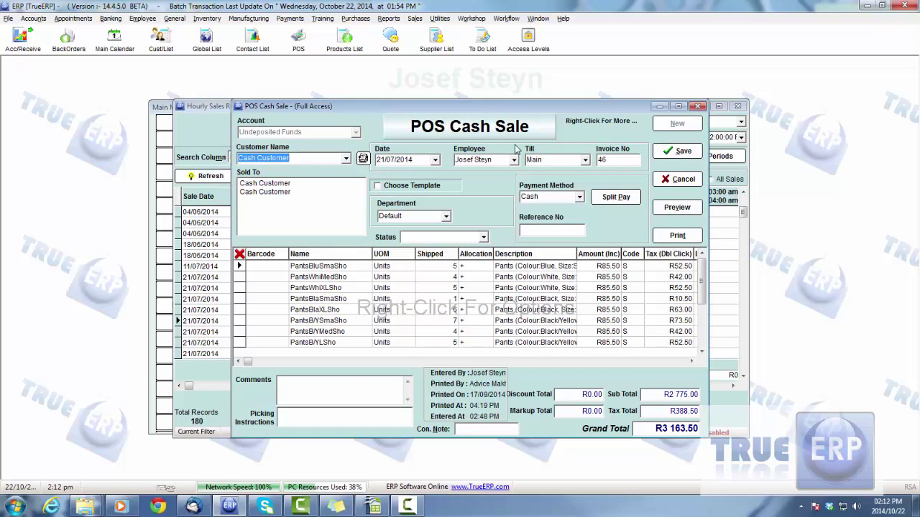
{"action": "left_click", "coordinate": [359, 276]}
{"action": "scroll", "coordinate": [347, 313], "scroll_direction": "down", "scroll_amount": 5}
{"action": "scroll", "coordinate": [347, 313], "scroll_direction": "up", "scroll_amount": 7}
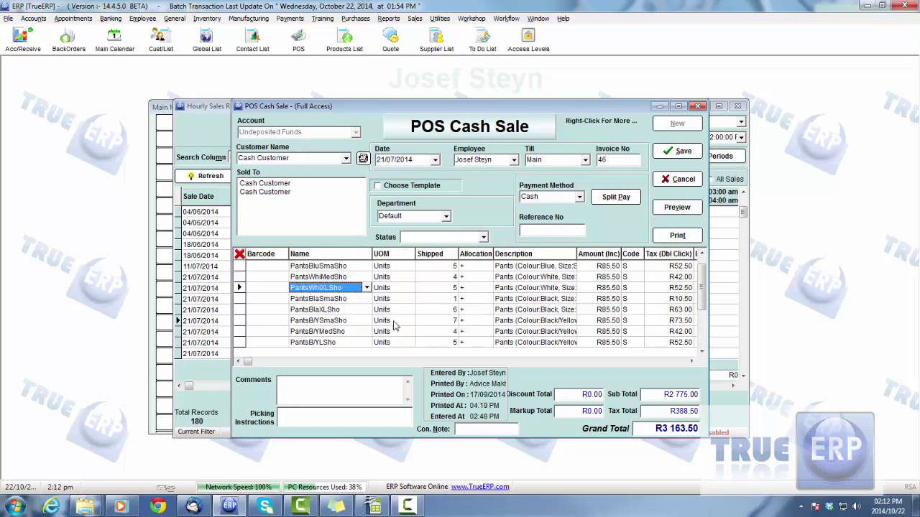
{"action": "left_click", "coordinate": [677, 179]}
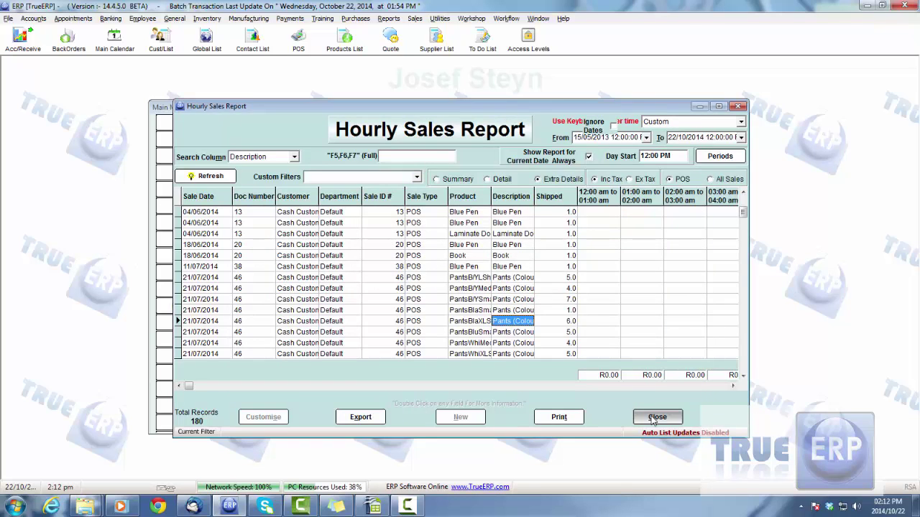
{"action": "left_click", "coordinate": [658, 415]}
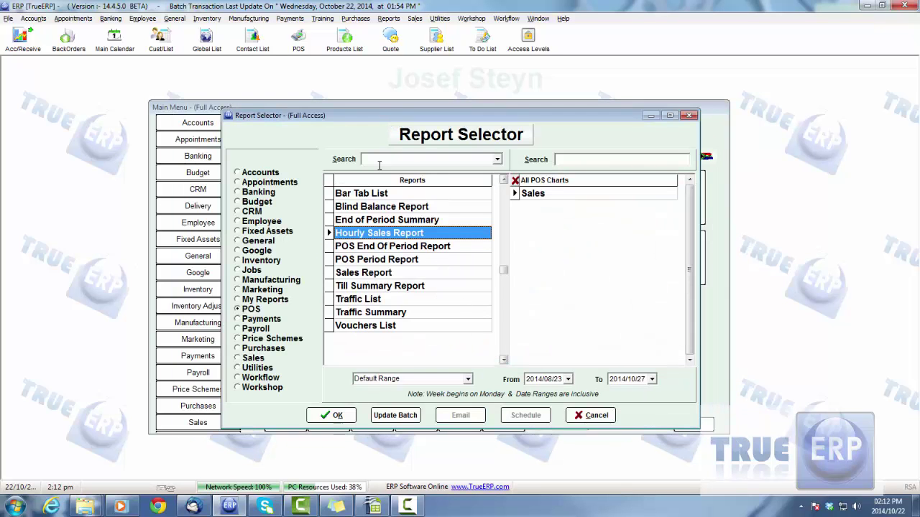
{"action": "left_click", "coordinate": [593, 415]}
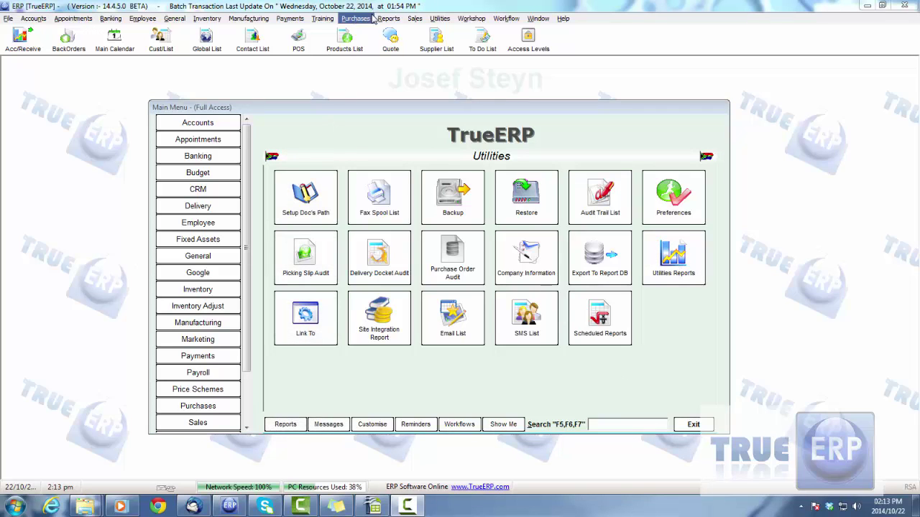
Step: Open the Marketing Contact List from the Marketing reports and bring up its print preview
{"action": "left_click", "coordinate": [286, 424]}
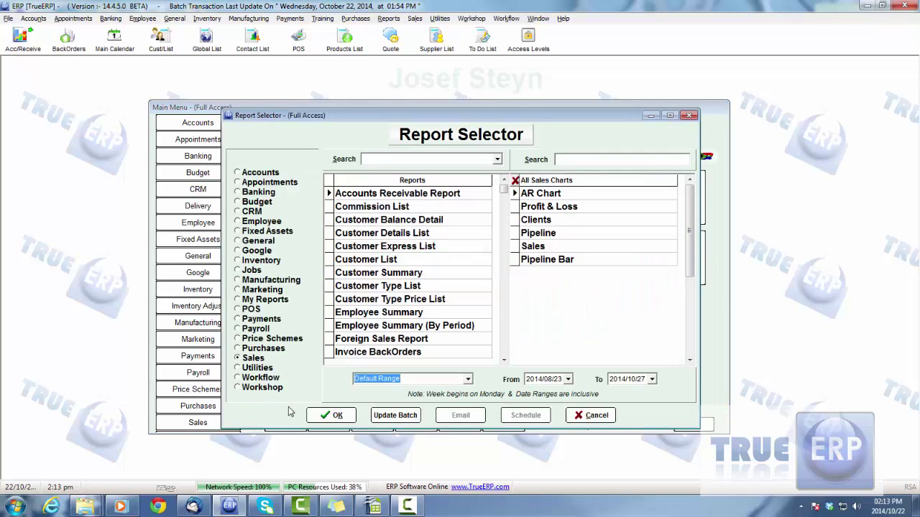
{"action": "left_click", "coordinate": [238, 289]}
{"action": "double_click", "coordinate": [389, 247]}
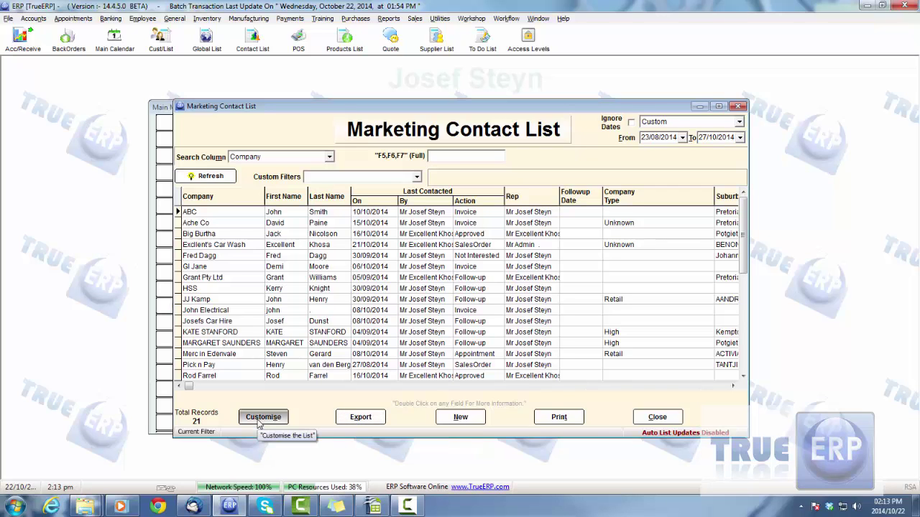
{"action": "left_click", "coordinate": [572, 423]}
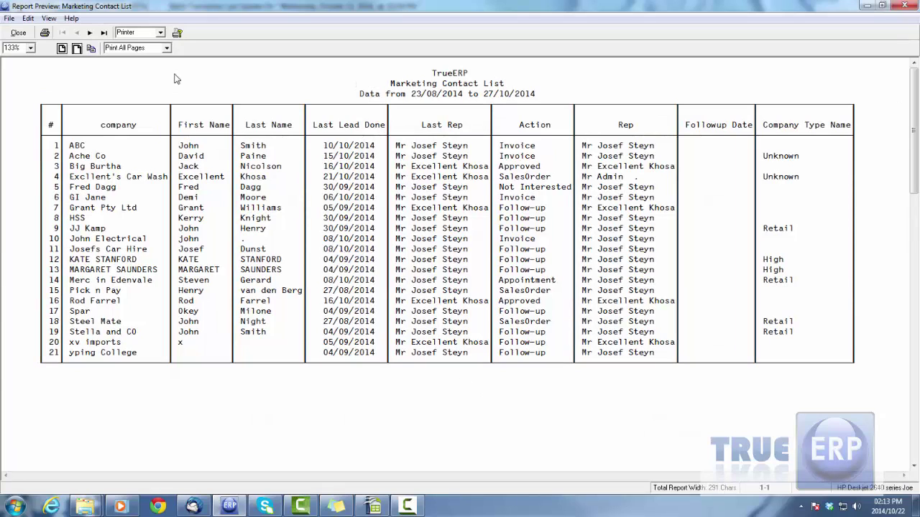
Step: Open the Report Options from the print preview and try Current Page and Selected Rows as the print scope
{"action": "left_click", "coordinate": [10, 19]}
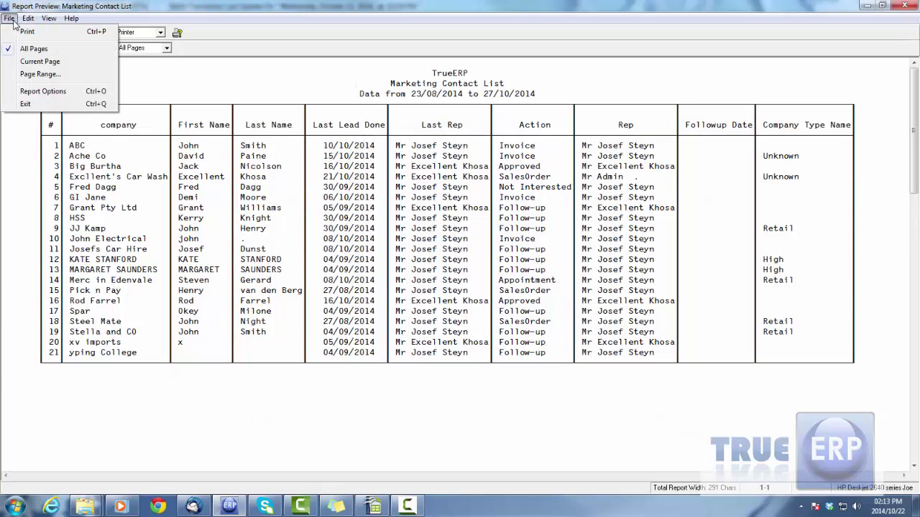
{"action": "mouse_move", "coordinate": [23, 23]}
{"action": "left_click", "coordinate": [104, 33]}
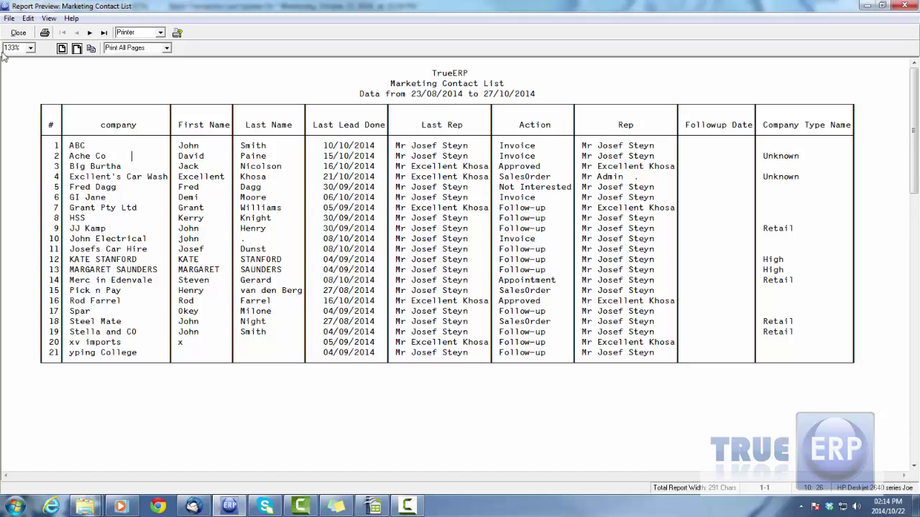
{"action": "left_click", "coordinate": [9, 19]}
{"action": "left_click", "coordinate": [37, 93]}
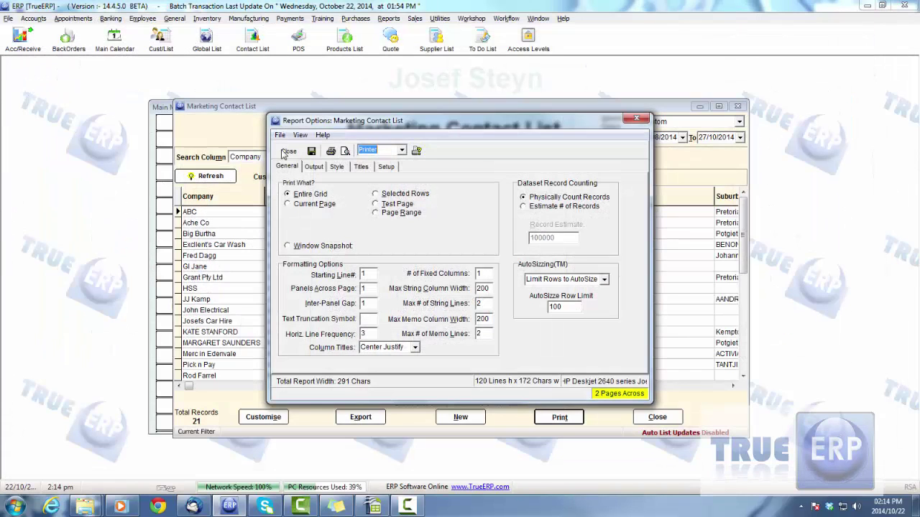
{"action": "left_click_drag", "start_coordinate": [483, 131], "coordinate": [536, 115]}
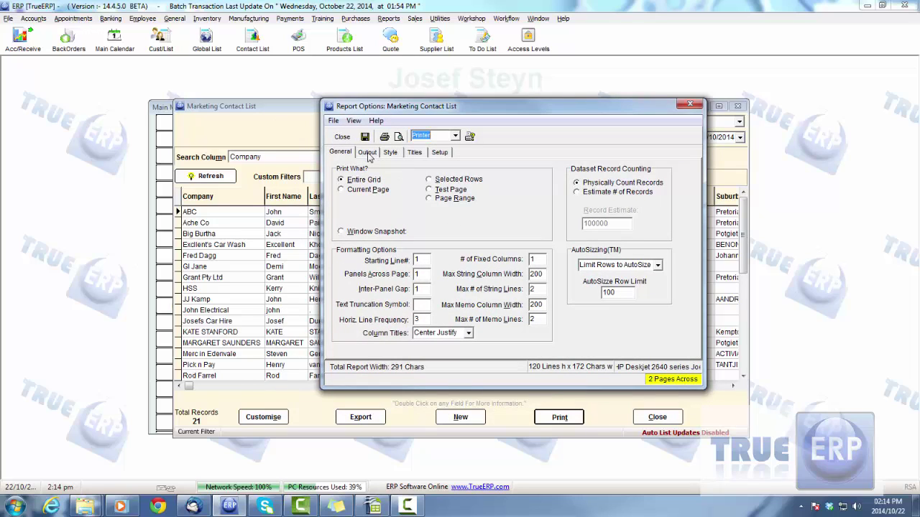
{"action": "left_click", "coordinate": [343, 189]}
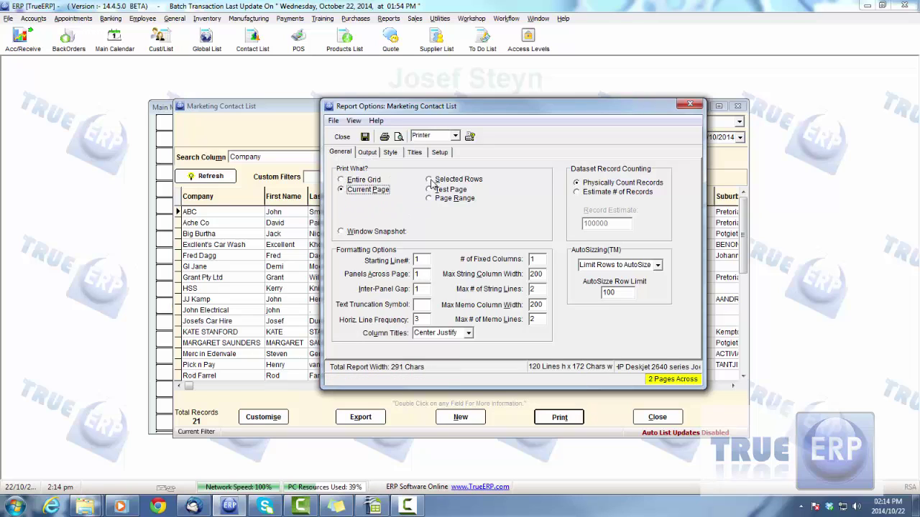
Step: Examine the Output, Style, Titles and Setup print options, and close the Report Options and the Marketing Contact List
{"action": "left_click", "coordinate": [367, 153]}
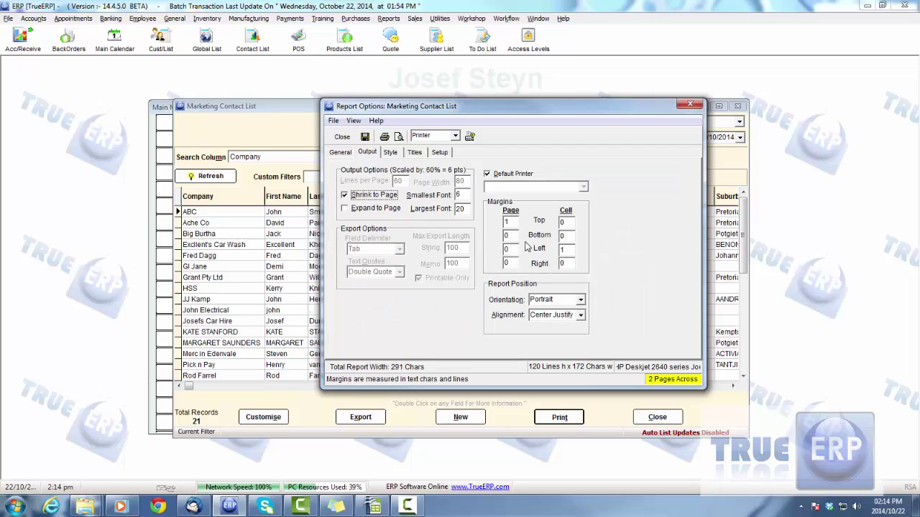
{"action": "left_click", "coordinate": [565, 223]}
{"action": "left_click", "coordinate": [392, 152]}
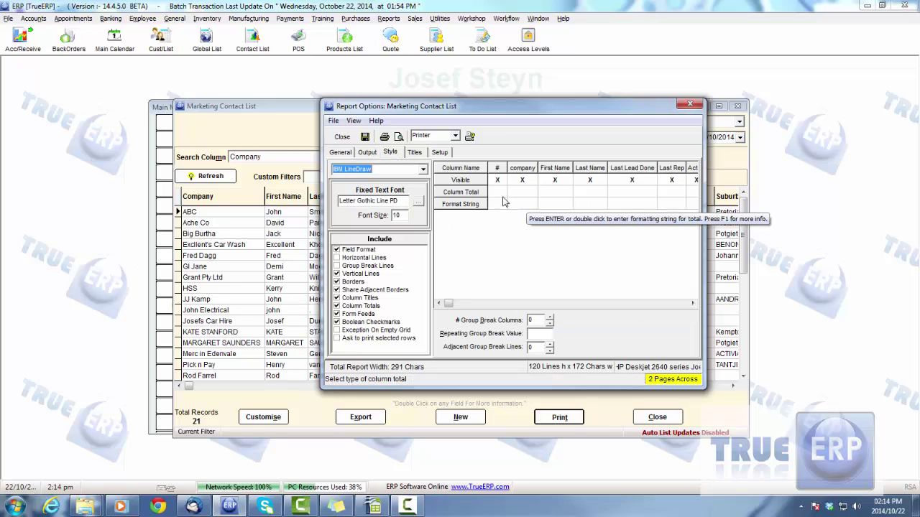
{"action": "left_click", "coordinate": [415, 153]}
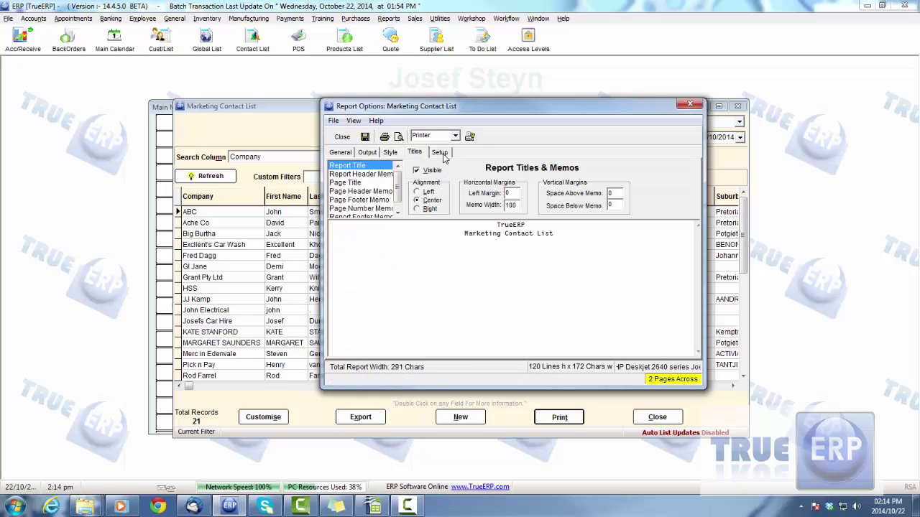
{"action": "left_click", "coordinate": [440, 153]}
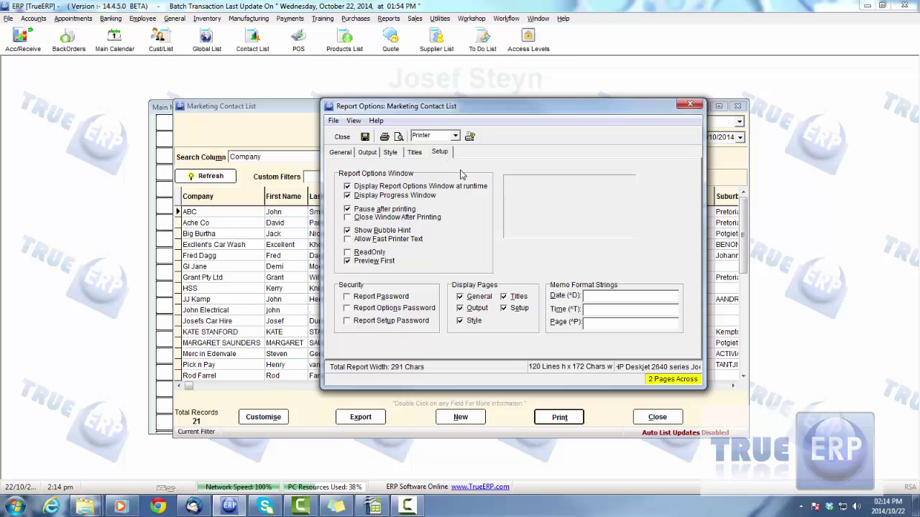
{"action": "left_click", "coordinate": [368, 154]}
{"action": "left_click", "coordinate": [352, 155]}
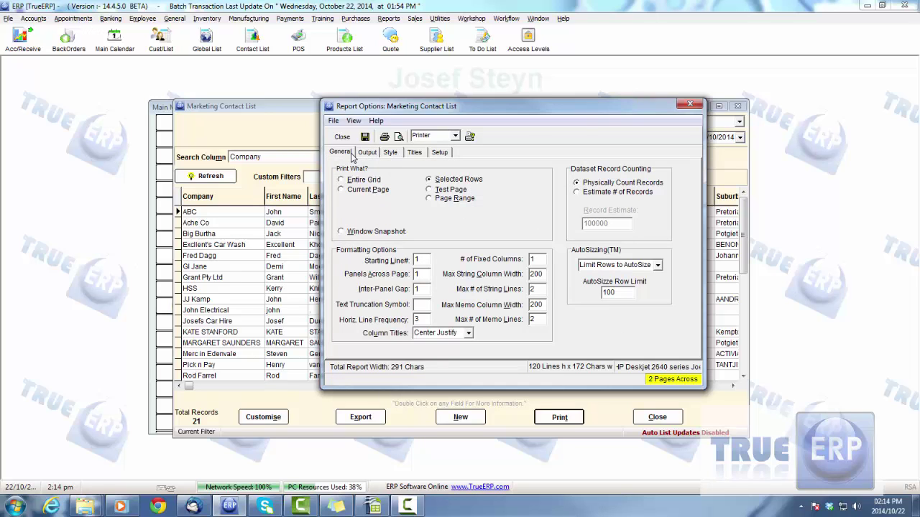
{"action": "left_click", "coordinate": [389, 154]}
{"action": "left_click", "coordinate": [416, 153]}
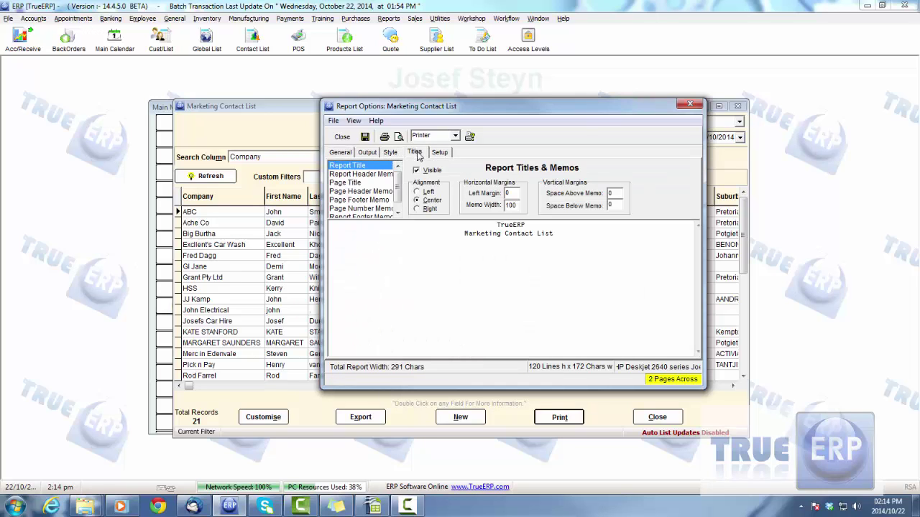
{"action": "left_click", "coordinate": [690, 104]}
{"action": "left_click", "coordinate": [475, 277]}
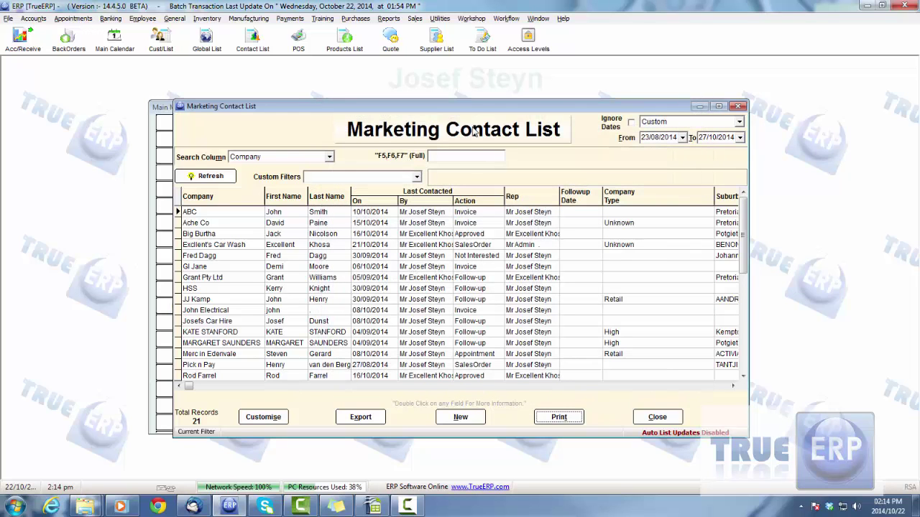
{"action": "left_click", "coordinate": [644, 414]}
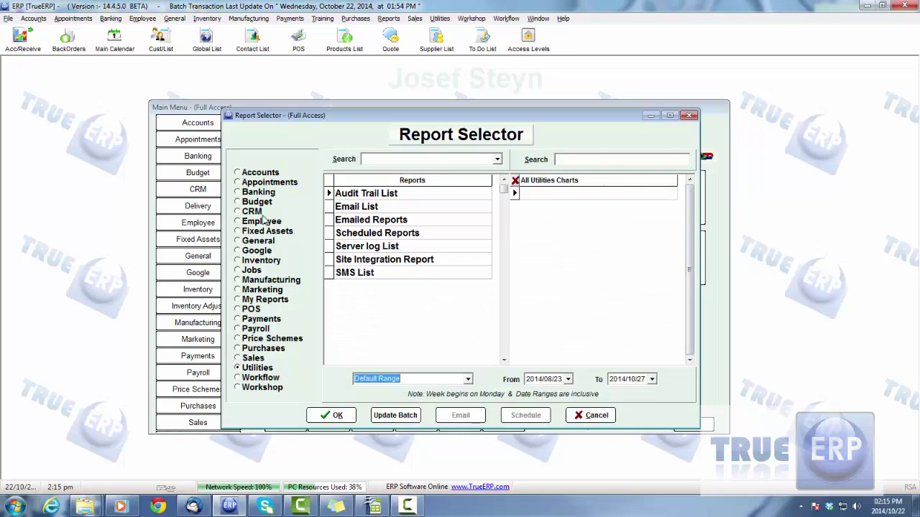
Step: Browse the CRM and Employee reports, and open the Profit & Loss chart from the Sales charts for editing
{"action": "left_click", "coordinate": [249, 213]}
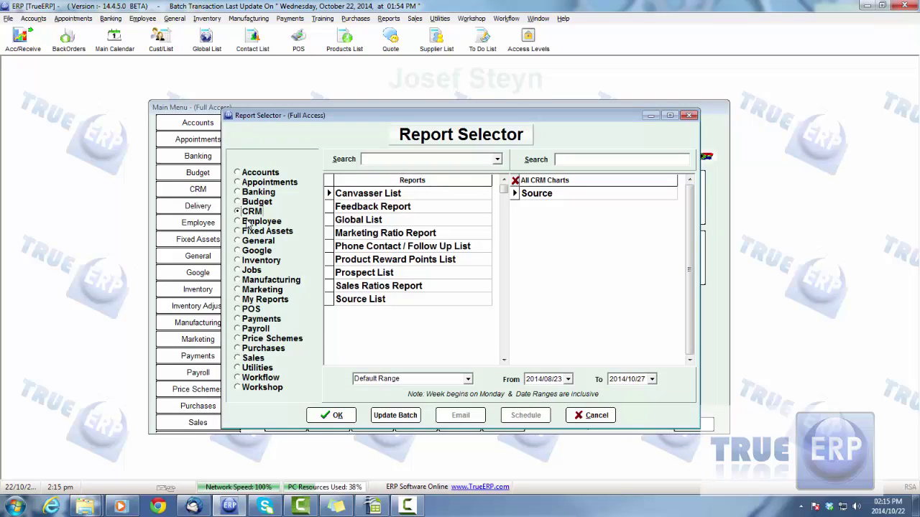
{"action": "left_click", "coordinate": [246, 222]}
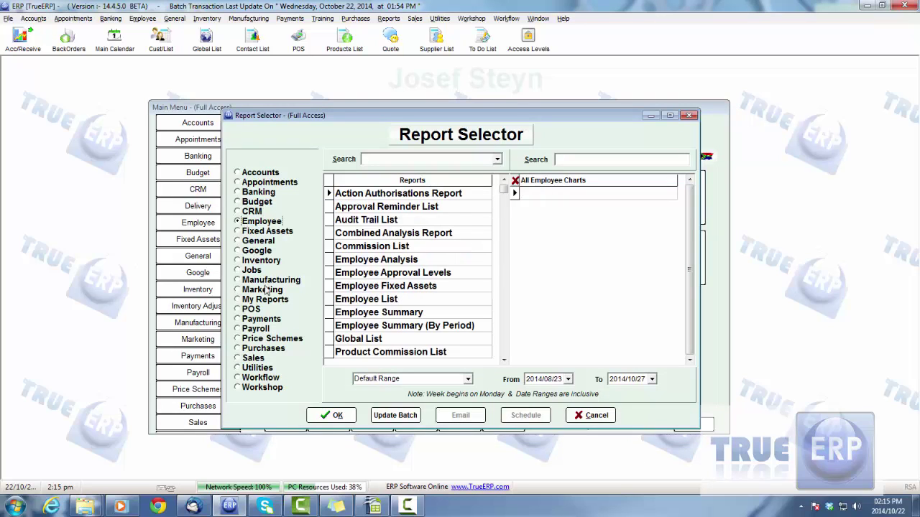
{"action": "left_click", "coordinate": [248, 358]}
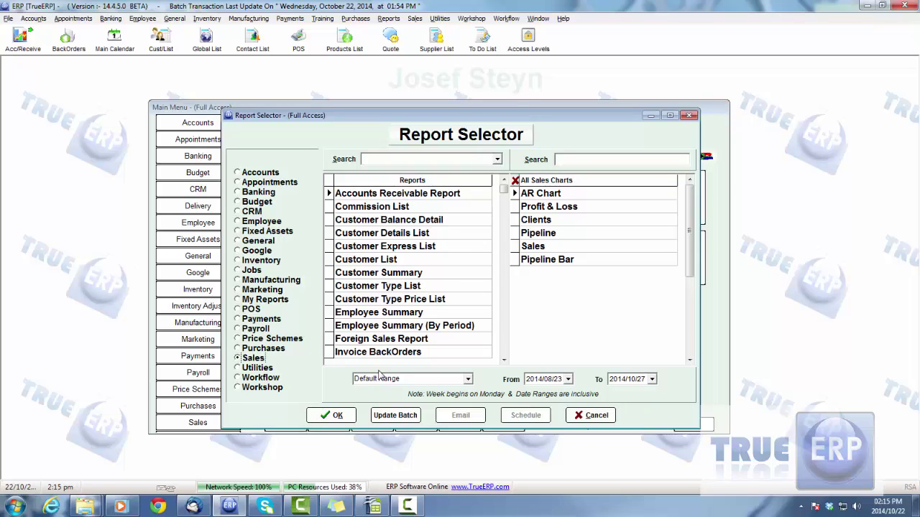
{"action": "left_click", "coordinate": [573, 208]}
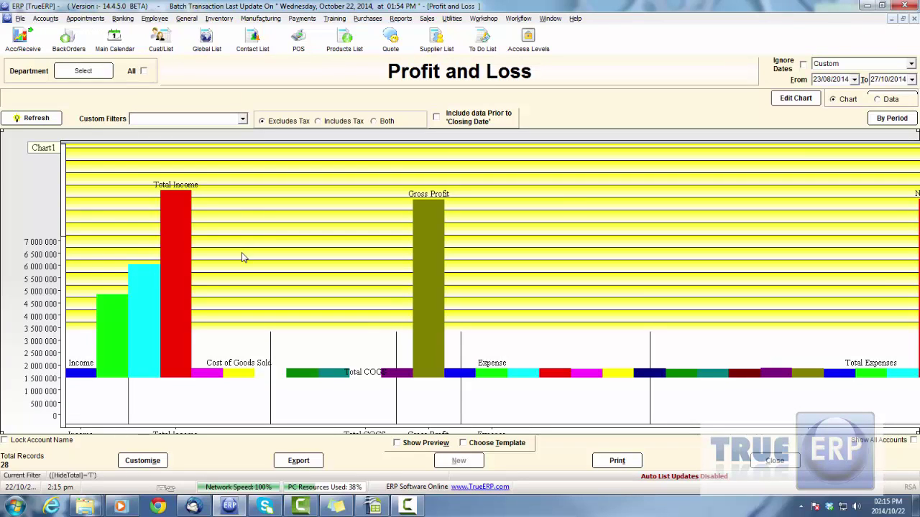
{"action": "left_click", "coordinate": [796, 98]}
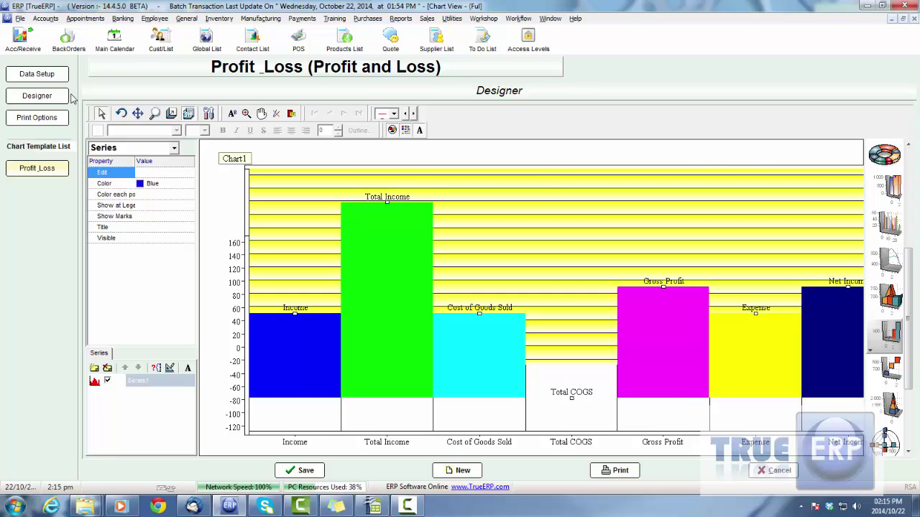
Step: View the Profit & Loss chart's Data Setup and Designer pages, close it, look through the Clients and Pipeline charts, and close the Report Selector
{"action": "left_click", "coordinate": [42, 79]}
{"action": "left_click", "coordinate": [32, 101]}
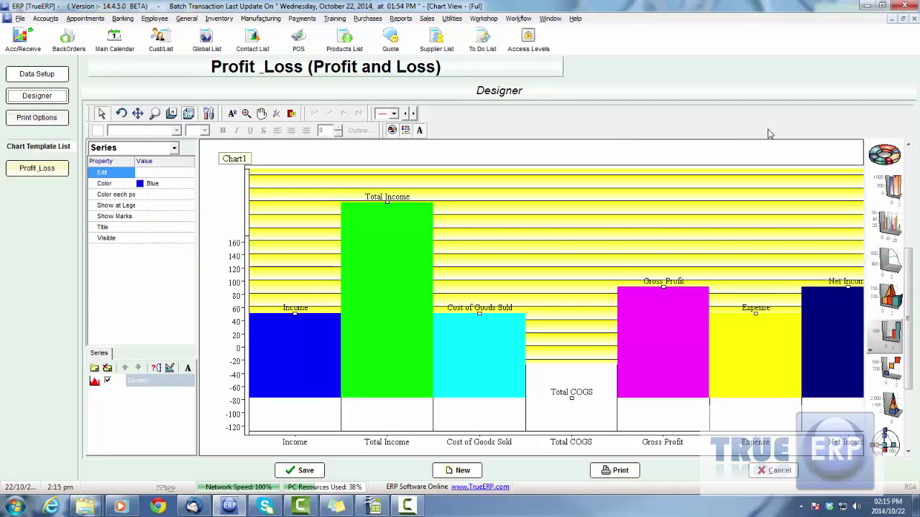
{"action": "left_click", "coordinate": [912, 19]}
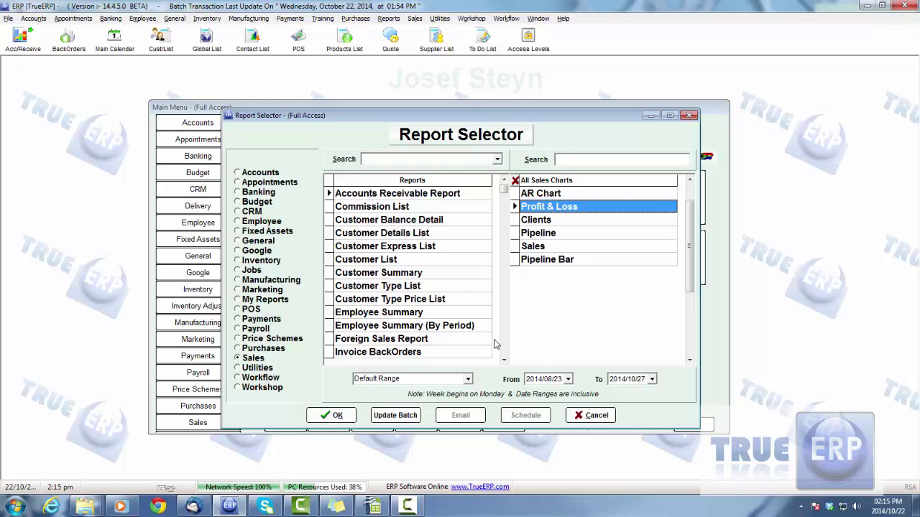
{"action": "left_click", "coordinate": [547, 222]}
{"action": "left_click", "coordinate": [552, 236]}
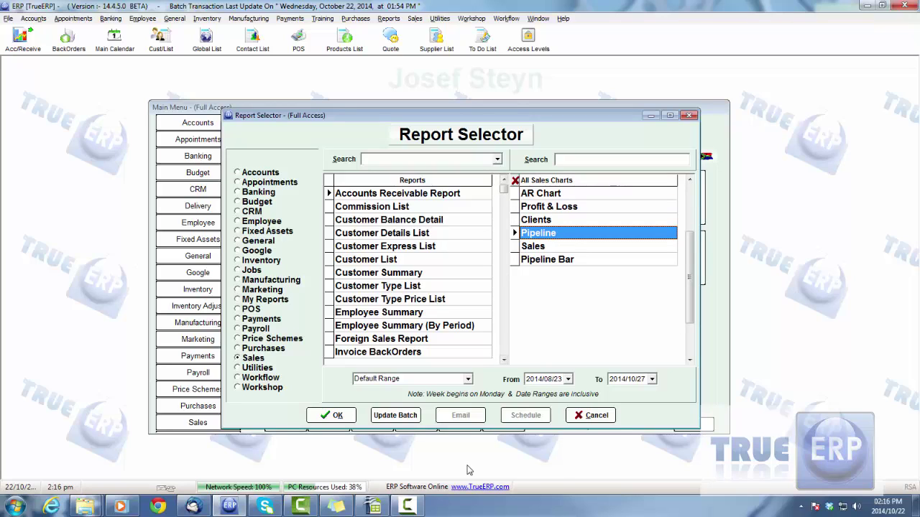
{"action": "left_click", "coordinate": [592, 415]}
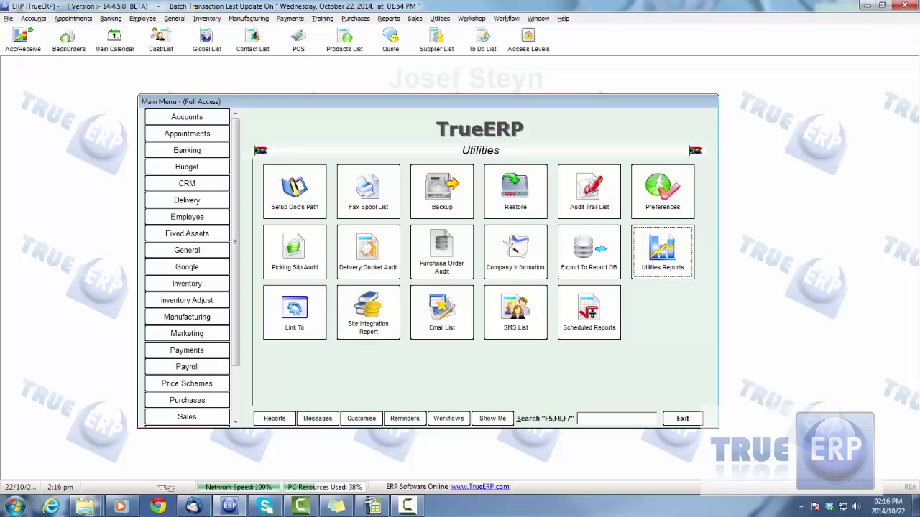
Step: Open the report Templates list, look over the Customise Templates window, and close it
{"action": "left_click", "coordinate": [387, 22]}
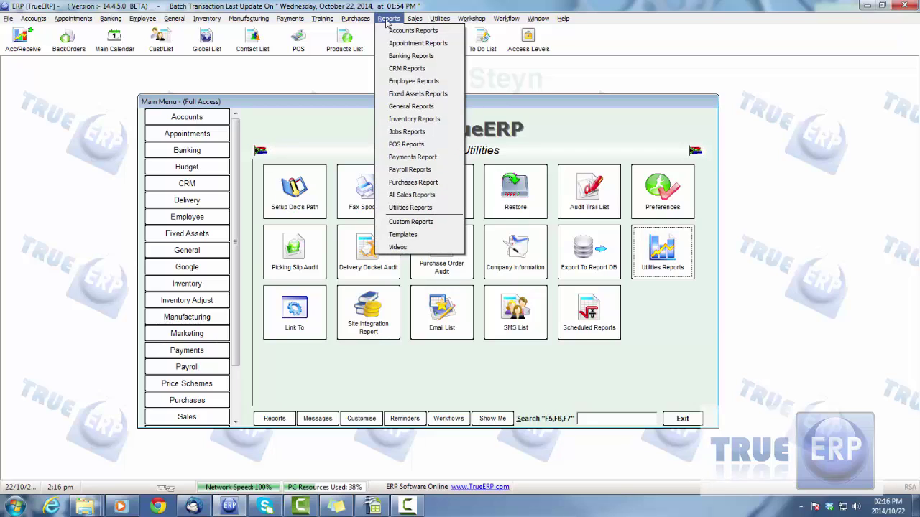
{"action": "left_click", "coordinate": [400, 236]}
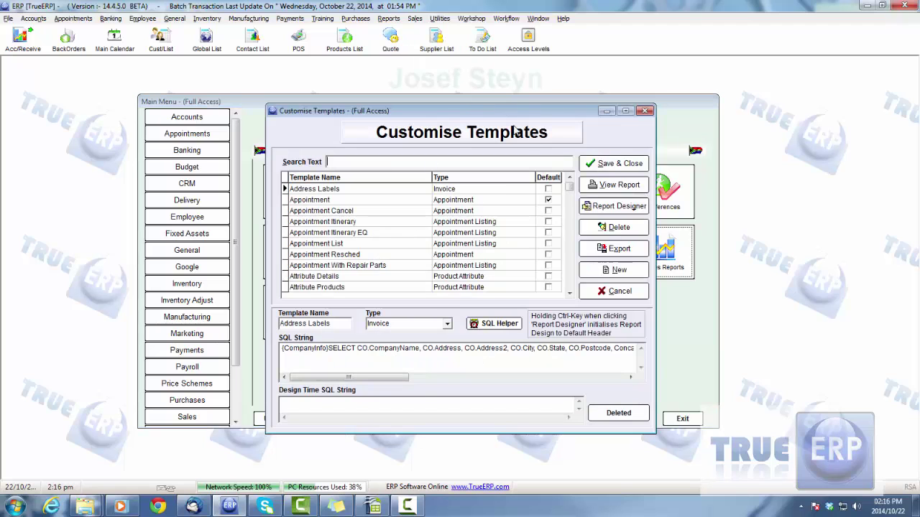
{"action": "left_click_drag", "start_coordinate": [516, 114], "coordinate": [521, 107]}
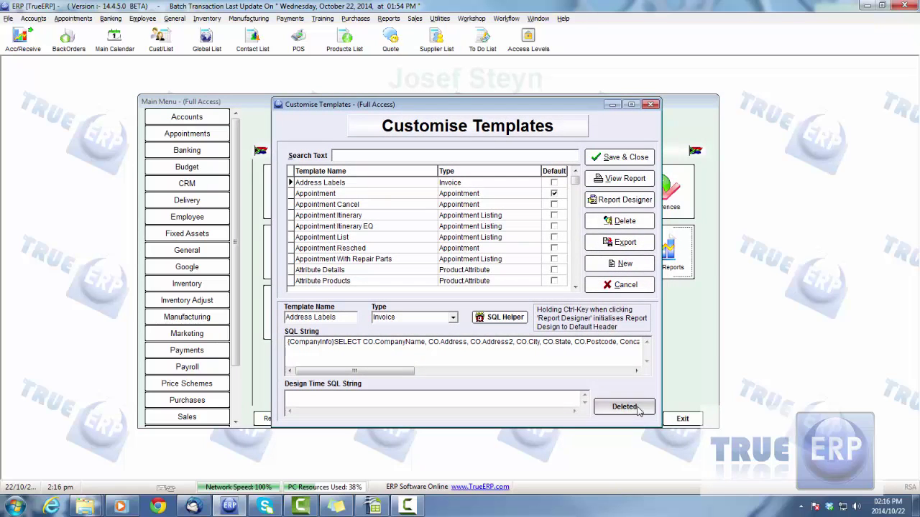
{"action": "left_click", "coordinate": [649, 104]}
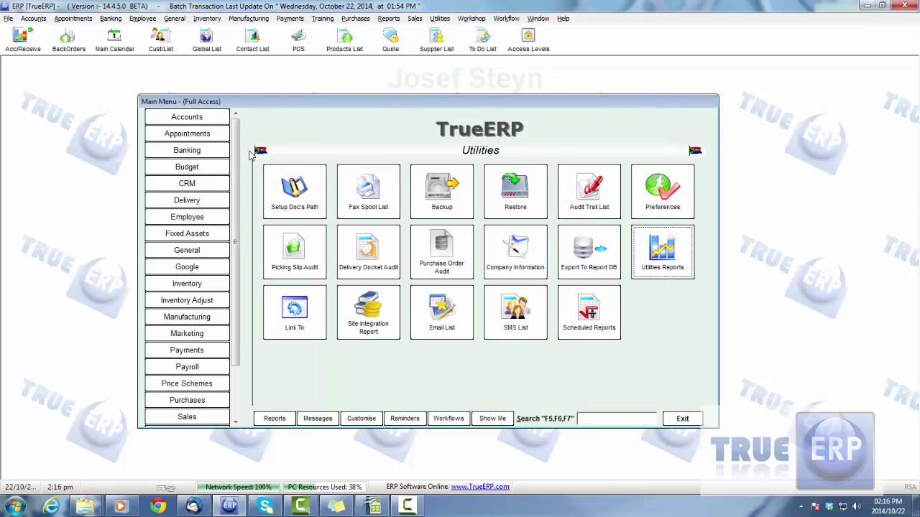
Step: Open the Employee module's Custom Reports and add a new template record
{"action": "left_click", "coordinate": [201, 219]}
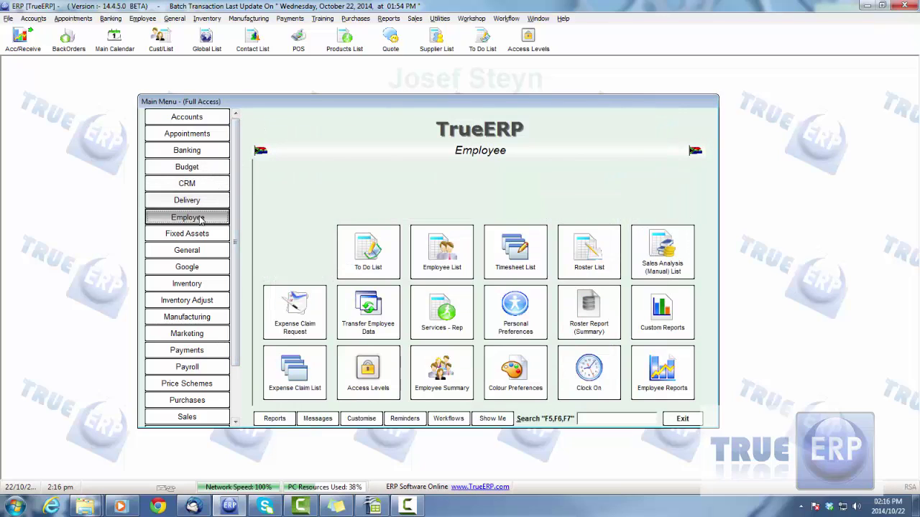
{"action": "left_click", "coordinate": [670, 315]}
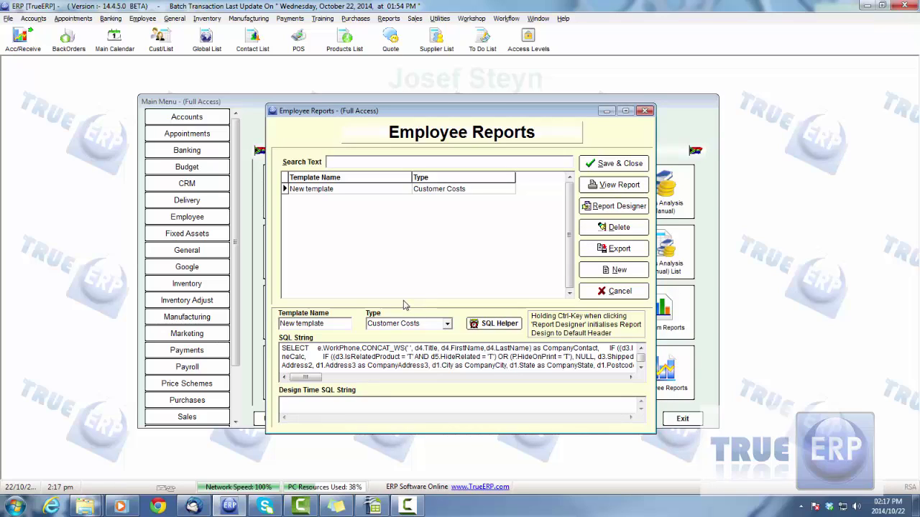
{"action": "left_click", "coordinate": [446, 323]}
{"action": "left_click", "coordinate": [611, 271]}
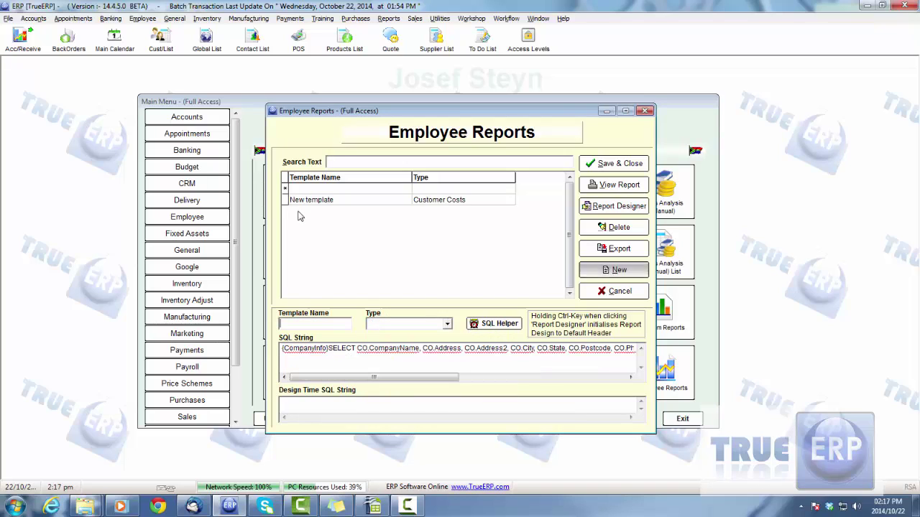
Step: Name the new template "New report invoice", set its type to Sales Order, and save and close the Employee Reports
{"action": "left_click", "coordinate": [314, 321]}
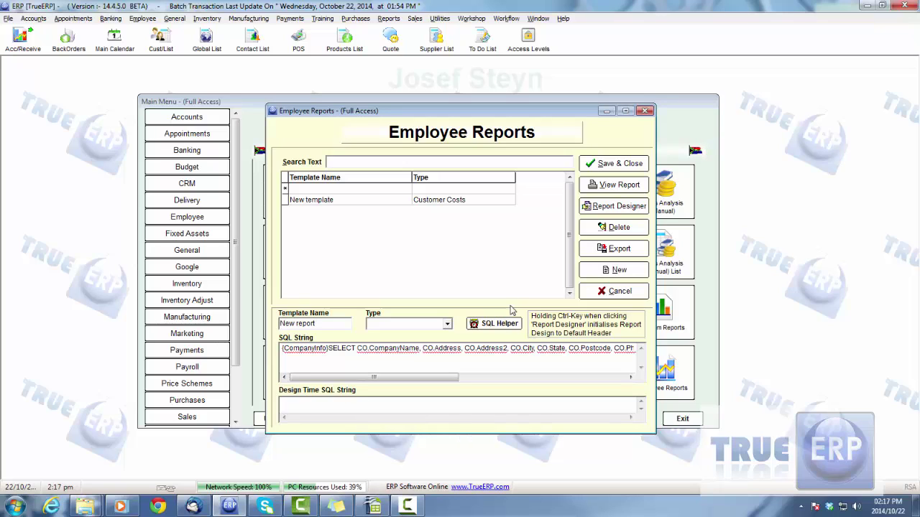
{"action": "left_click", "coordinate": [446, 323]}
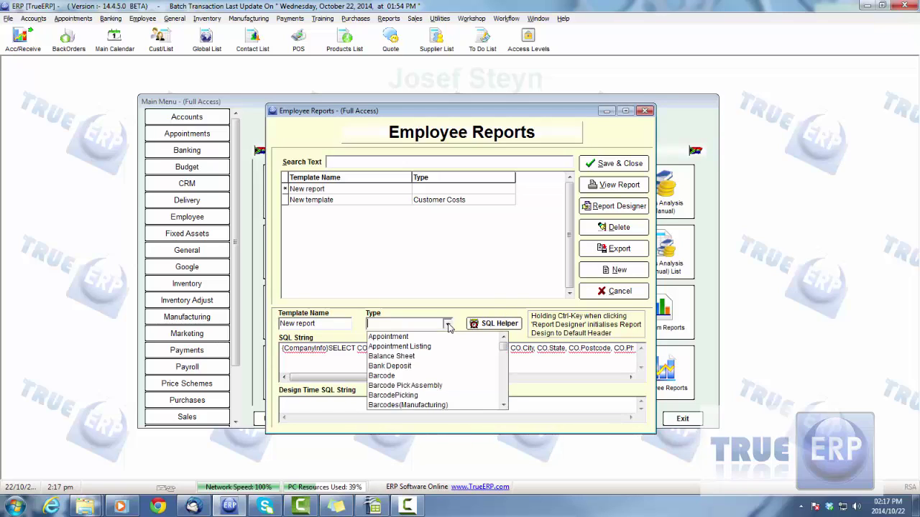
{"action": "left_click", "coordinate": [323, 324]}
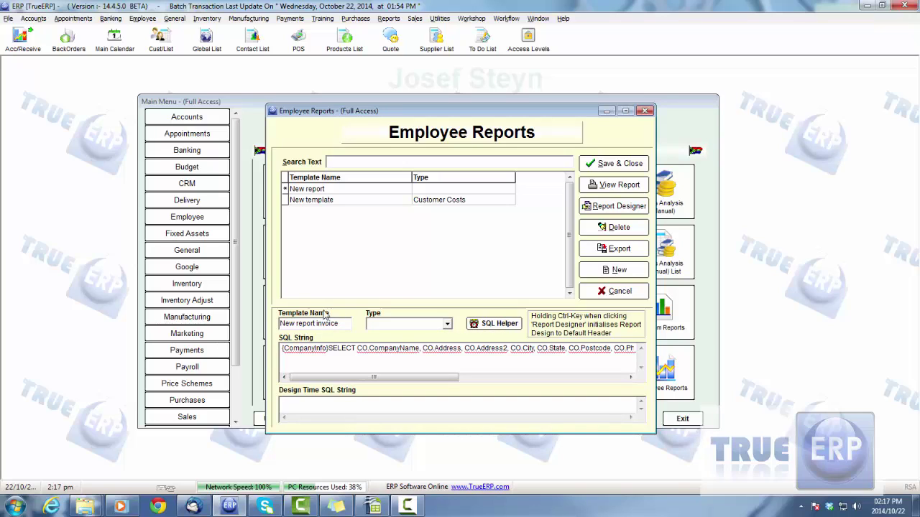
{"action": "left_click", "coordinate": [447, 325]}
{"action": "left_click_drag", "start_coordinate": [505, 405], "coordinate": [505, 405]}
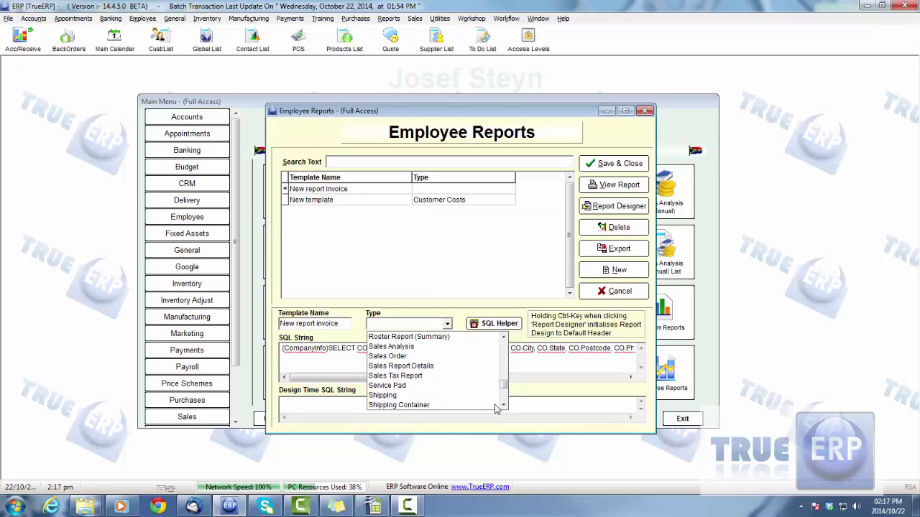
{"action": "left_click", "coordinate": [394, 357]}
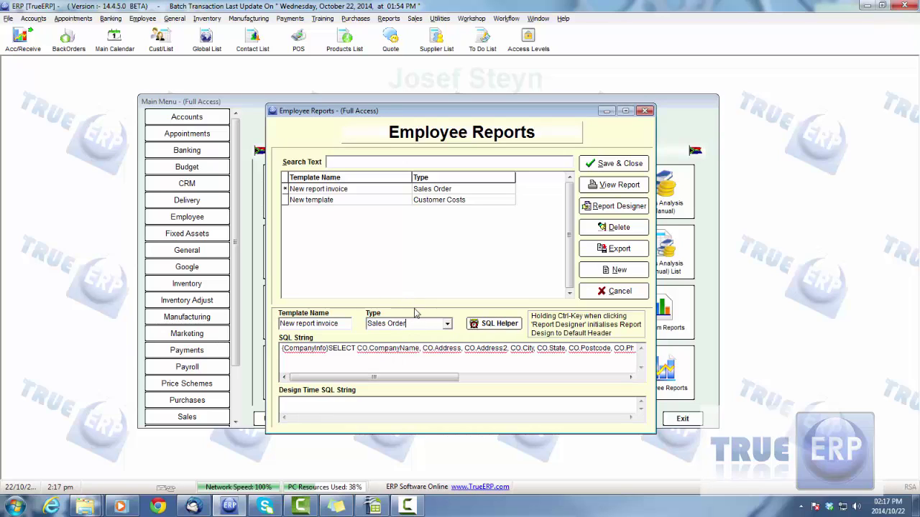
{"action": "left_click", "coordinate": [598, 164]}
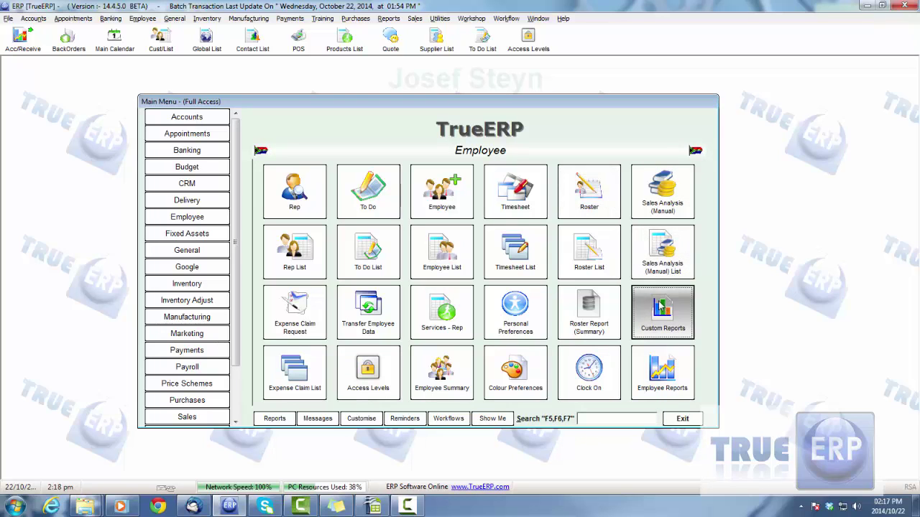
Step: Reopen the Employee custom reports, check the New report invoice entry, and close the window without changes
{"action": "left_click", "coordinate": [662, 311]}
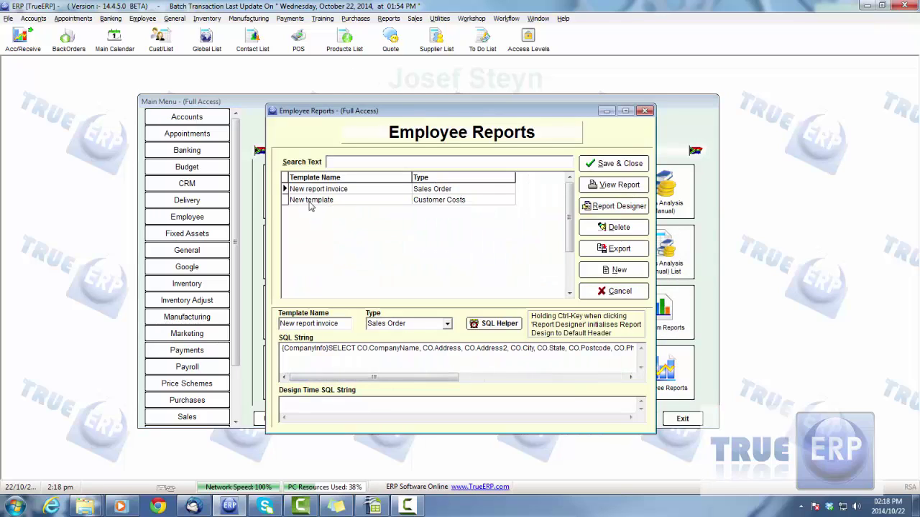
{"action": "left_click", "coordinate": [347, 195]}
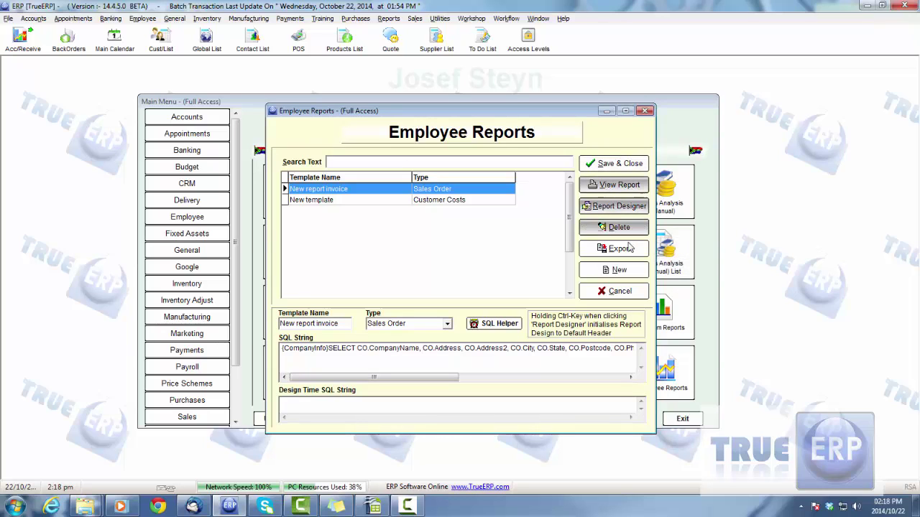
{"action": "left_click", "coordinate": [635, 288]}
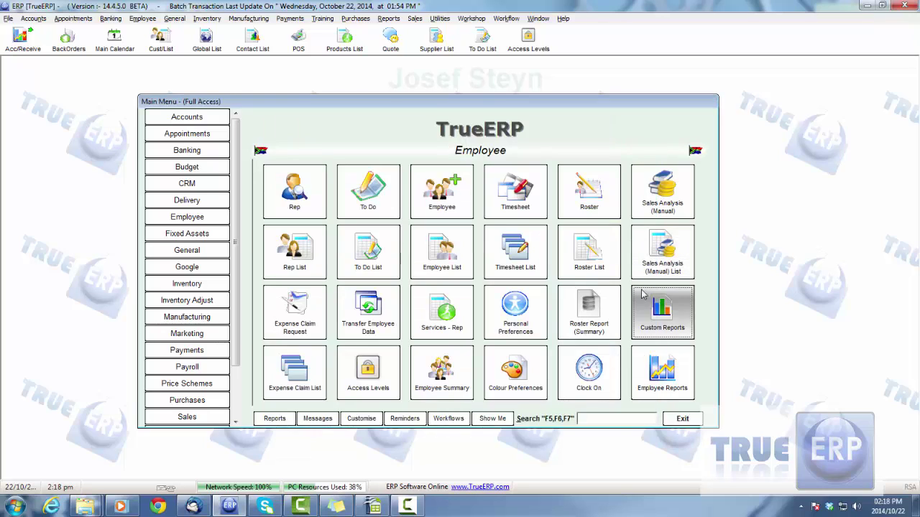
Step: Open the report Templates list and search the template names for "invoi"
{"action": "left_click", "coordinate": [439, 19]}
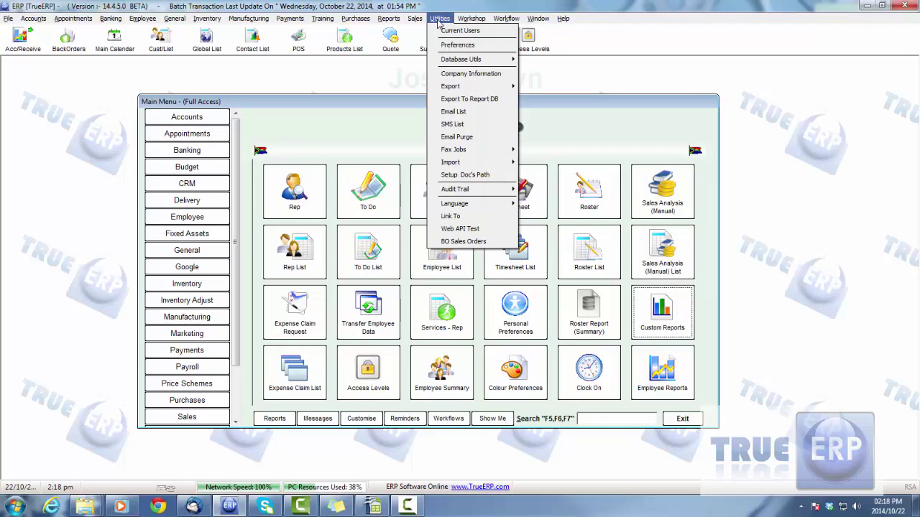
{"action": "mouse_move", "coordinate": [388, 19]}
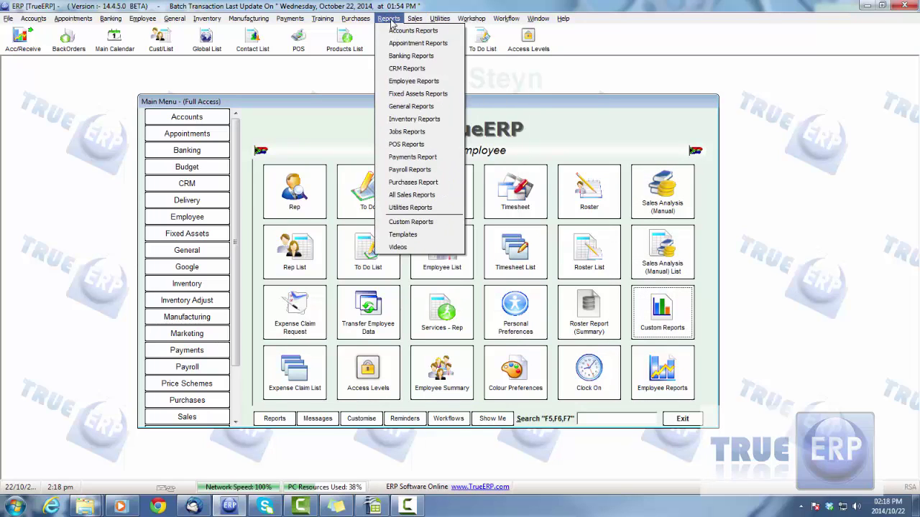
{"action": "left_click", "coordinate": [416, 236]}
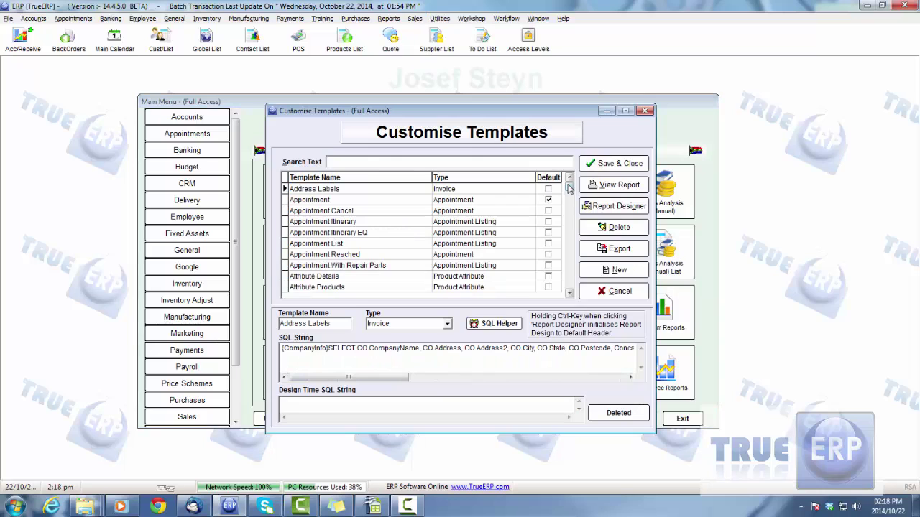
{"action": "left_click_drag", "start_coordinate": [568, 187], "coordinate": [569, 203]}
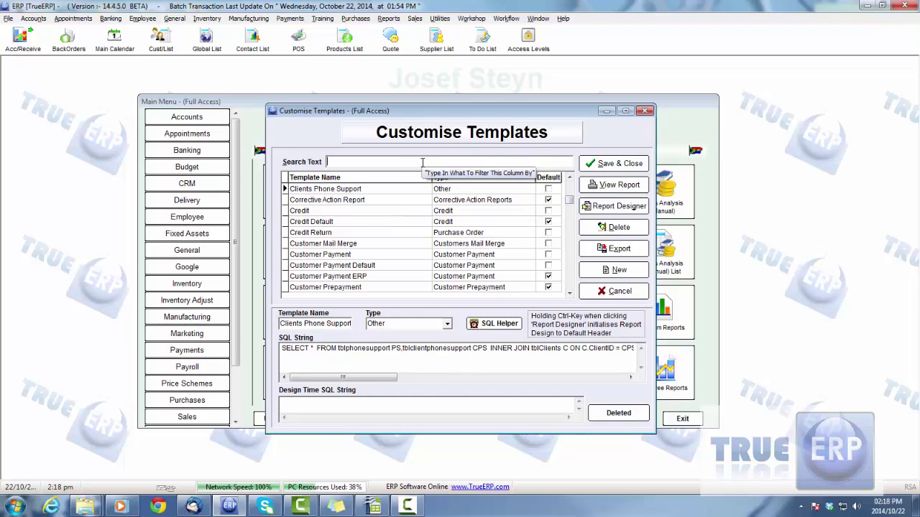
{"action": "type", "text": "in"}
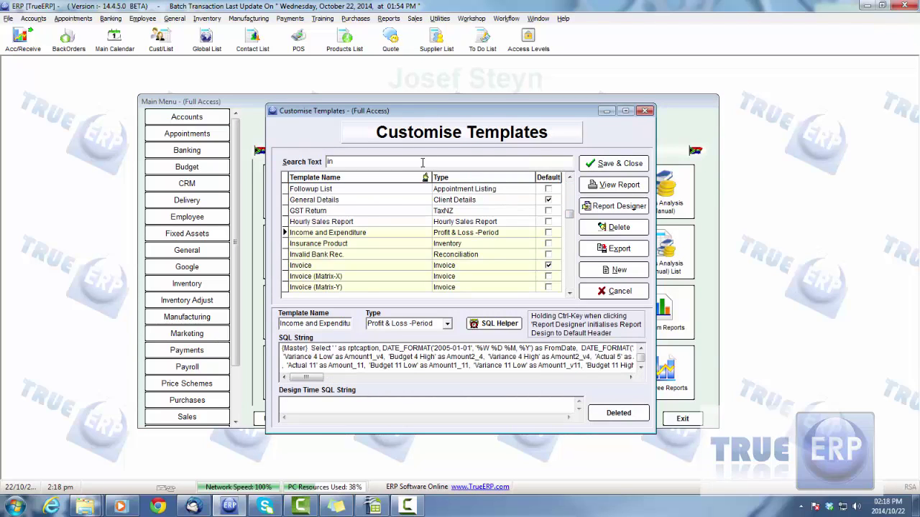
{"action": "type", "text": "voi"}
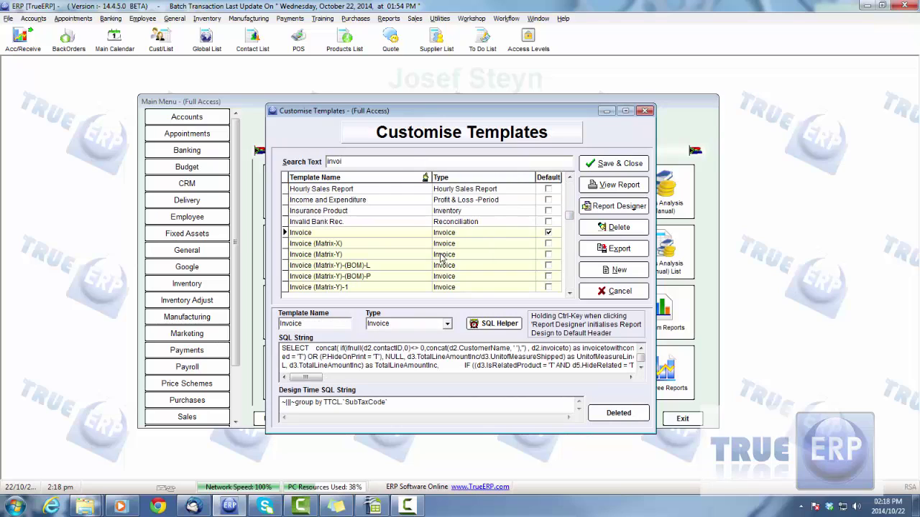
Step: Copy the entire SQL string of the default Invoice template and close Customise Templates without saving
{"action": "left_click", "coordinate": [406, 235]}
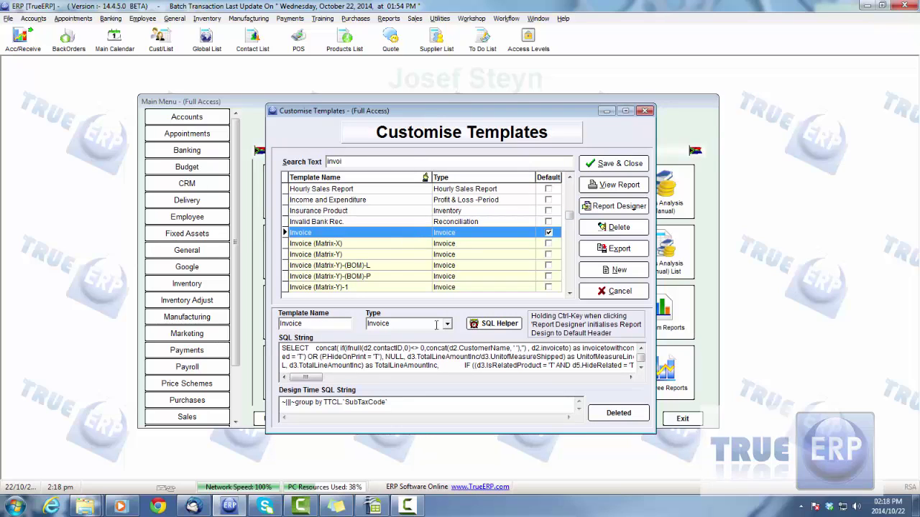
{"action": "left_click", "coordinate": [335, 265]}
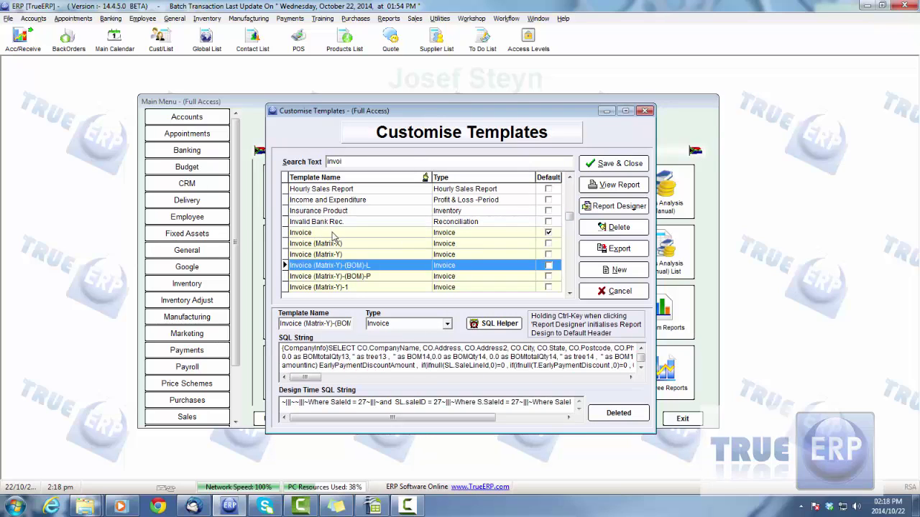
{"action": "left_click", "coordinate": [335, 233]}
{"action": "left_click", "coordinate": [281, 348]}
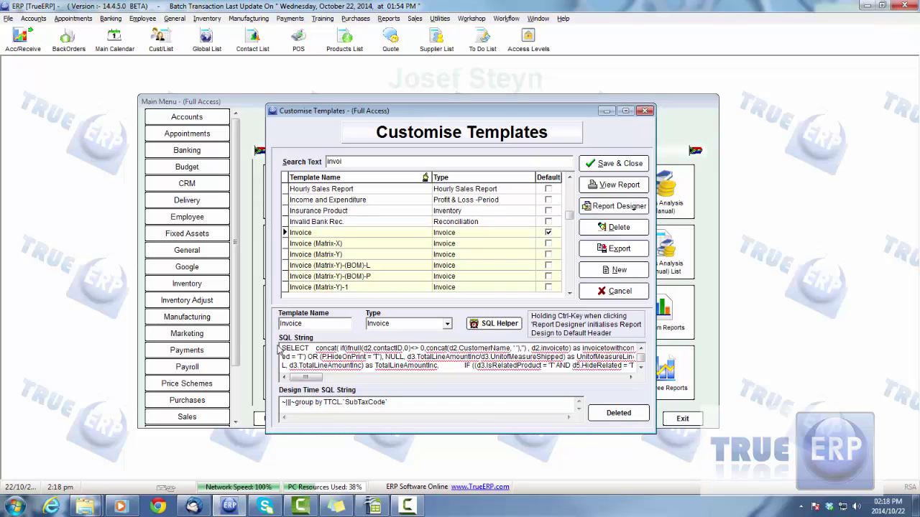
{"action": "left_click_drag", "start_coordinate": [281, 348], "coordinate": [616, 365]}
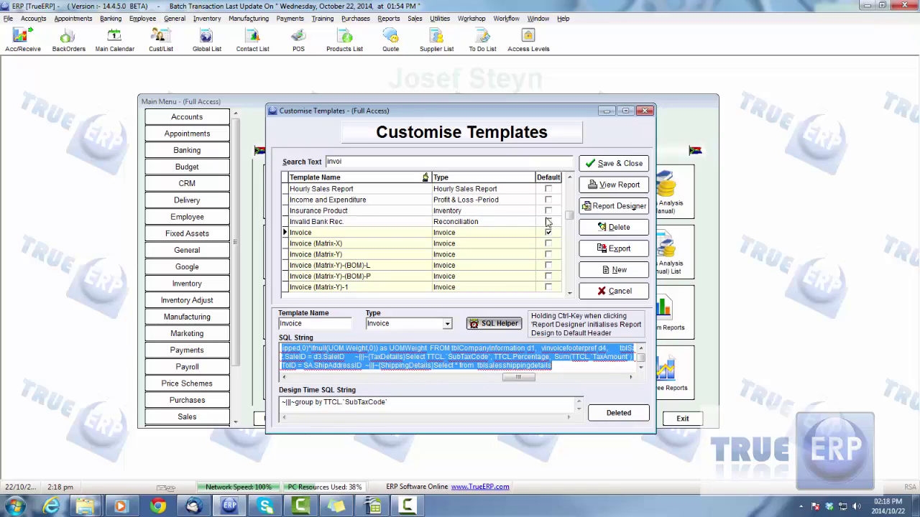
{"action": "left_click", "coordinate": [617, 292]}
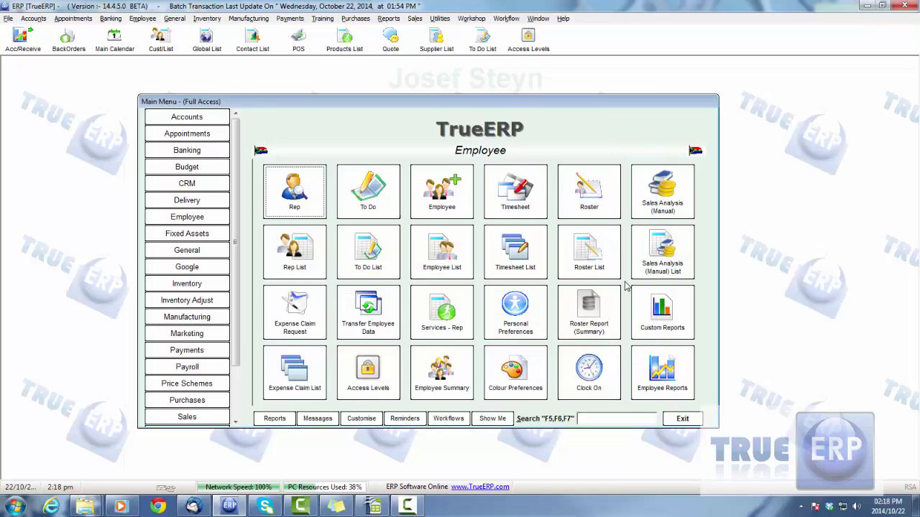
Step: Replace the SQL string of New report invoice in the Employee custom reports with the copied Invoice SQL, and save and close
{"action": "left_click", "coordinate": [638, 310]}
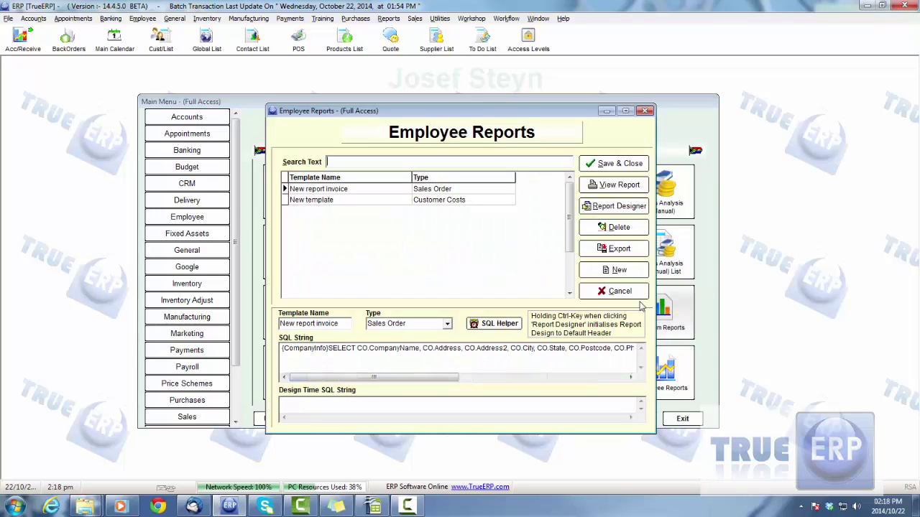
{"action": "left_click", "coordinate": [323, 191]}
{"action": "left_click_drag", "start_coordinate": [281, 349], "coordinate": [665, 350]}
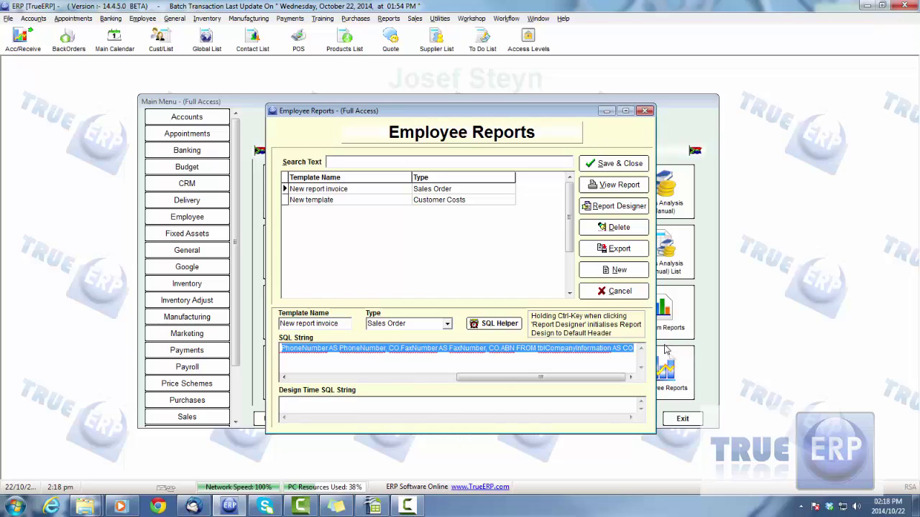
{"action": "key", "text": "ctrl+v"}
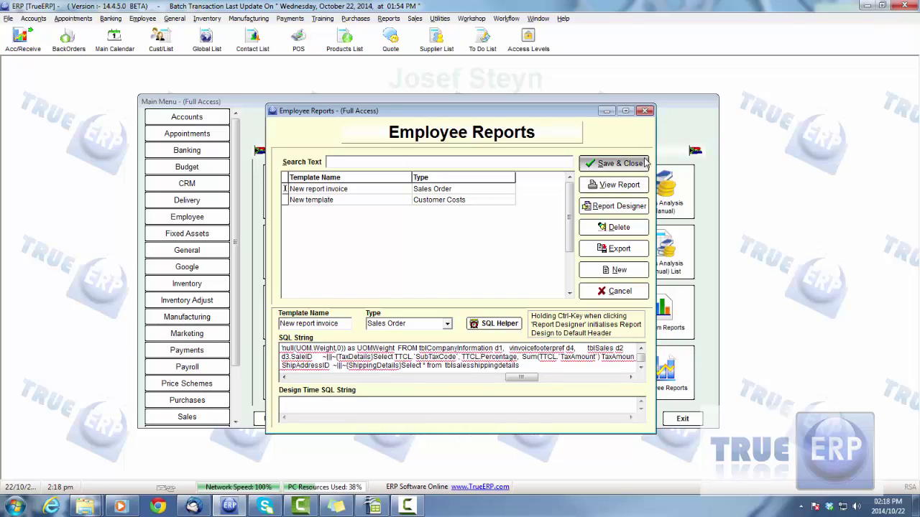
{"action": "left_click", "coordinate": [644, 164]}
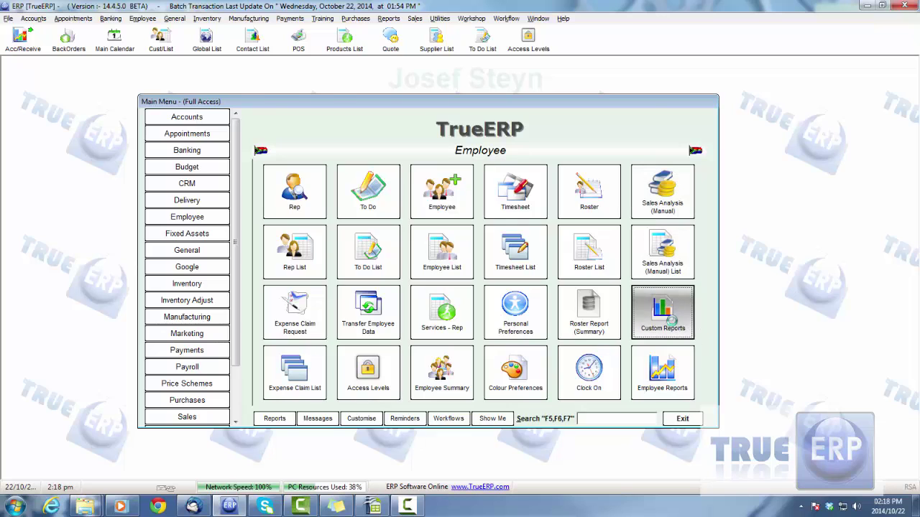
Step: Open the New report invoice template from the Employee custom reports in the Report Designer
{"action": "left_click", "coordinate": [669, 321]}
{"action": "left_click", "coordinate": [337, 190]}
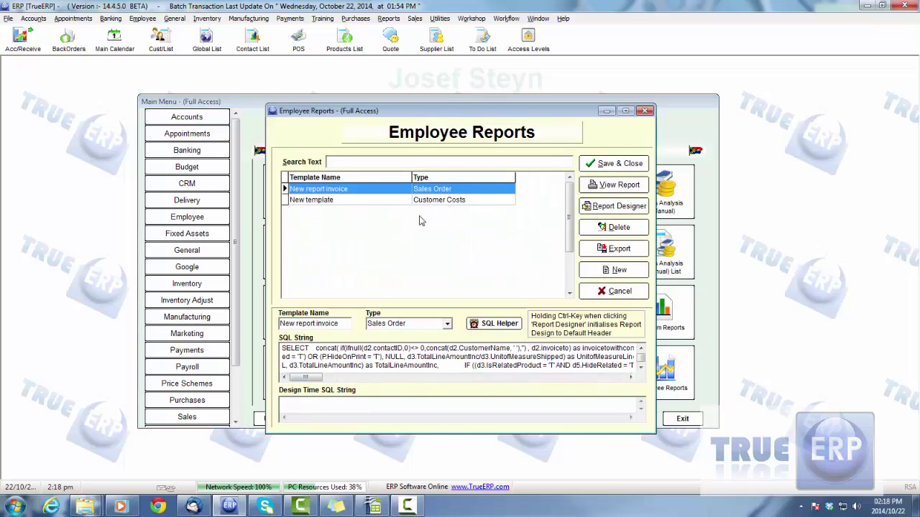
{"action": "left_click", "coordinate": [621, 206]}
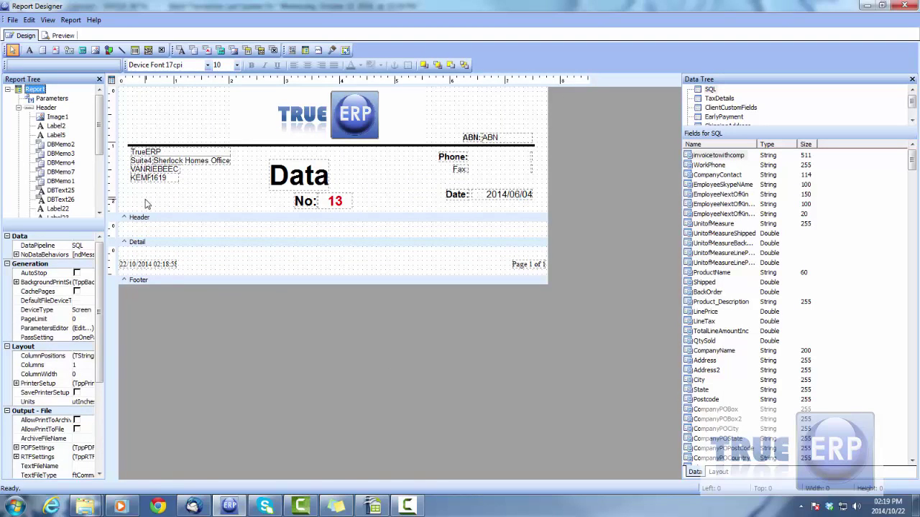
Step: Examine the report tree's header and footer elements, the property list and the available SQL data fields
{"action": "left_click", "coordinate": [45, 283]}
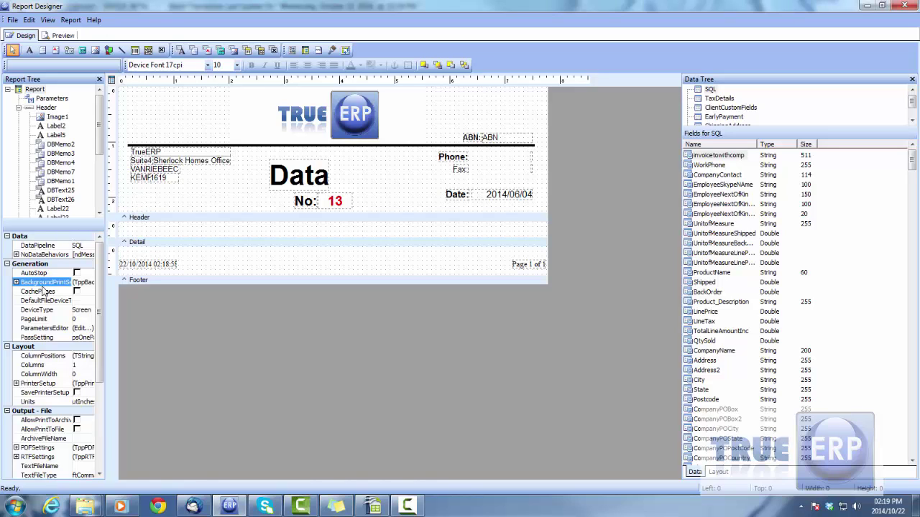
{"action": "scroll", "coordinate": [99, 203], "scroll_direction": "down", "scroll_amount": 5}
{"action": "left_click", "coordinate": [92, 208]}
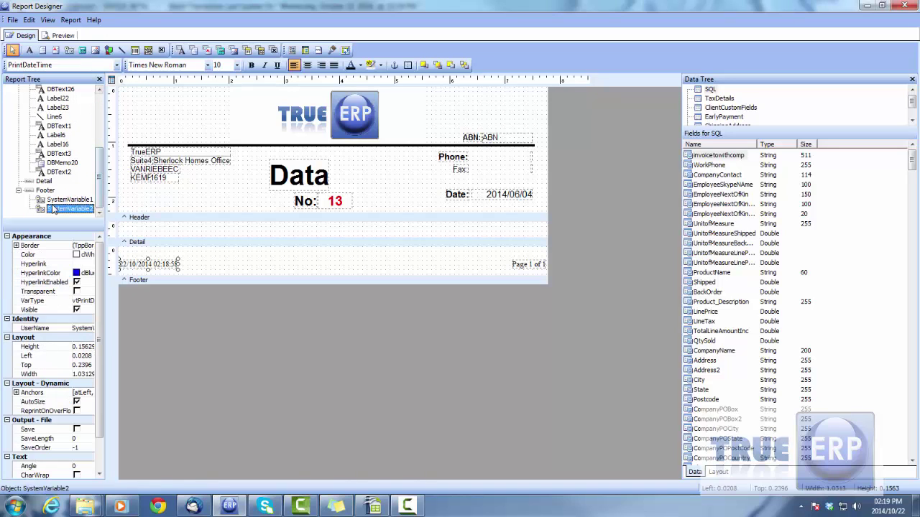
{"action": "scroll", "coordinate": [722, 257], "scroll_direction": "down", "scroll_amount": 5}
{"action": "scroll", "coordinate": [723, 256], "scroll_direction": "down", "scroll_amount": 10}
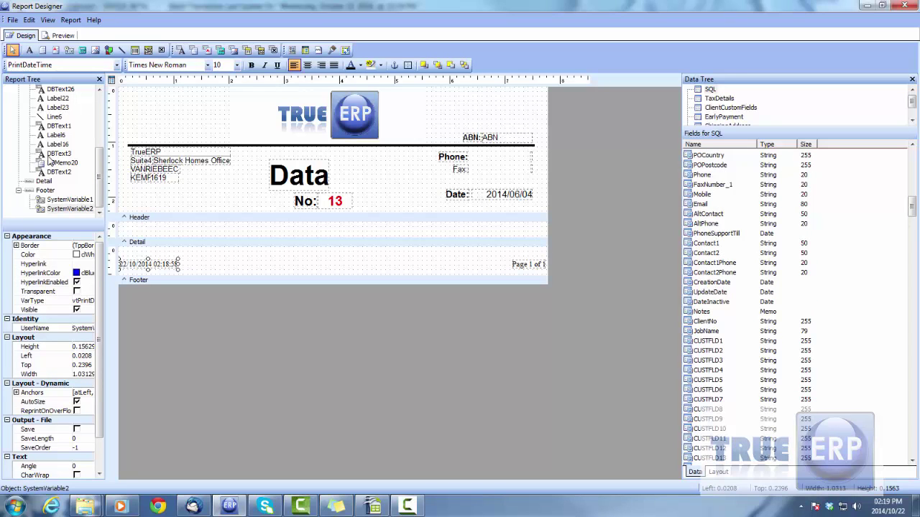
{"action": "scroll", "coordinate": [102, 141], "scroll_direction": "up", "scroll_amount": 2}
{"action": "scroll", "coordinate": [102, 129], "scroll_direction": "up", "scroll_amount": 3}
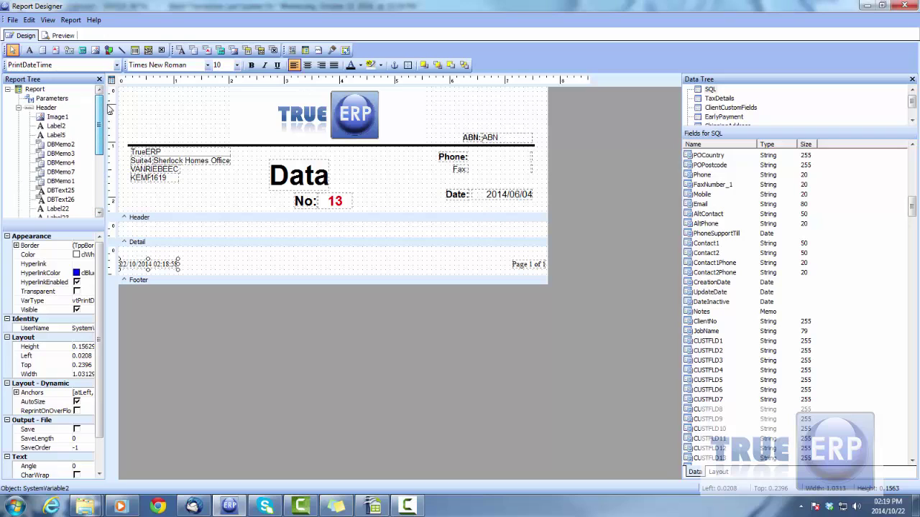
Step: Try moving the Data title beside the company address and appending "dfgh" to it, and remove the added letters
{"action": "left_click", "coordinate": [56, 125]}
{"action": "left_click_drag", "start_coordinate": [305, 185], "coordinate": [319, 168]}
{"action": "left_click", "coordinate": [331, 195]}
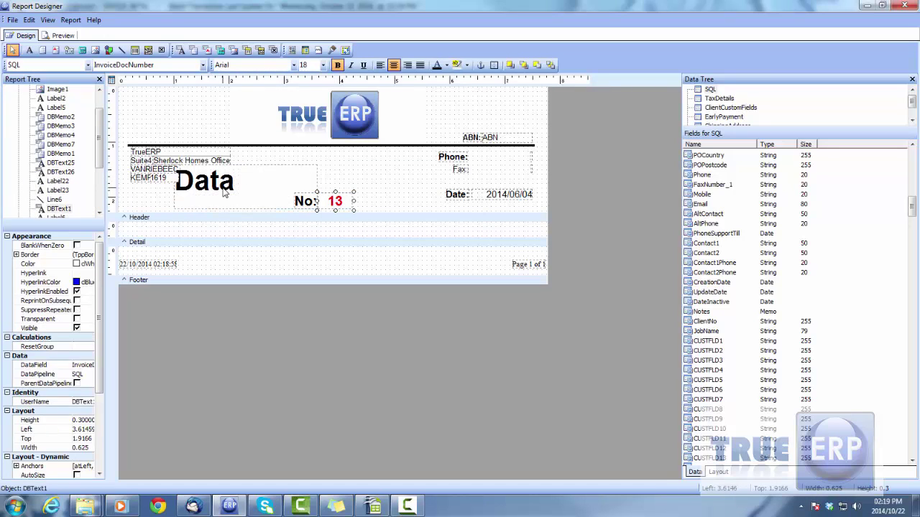
{"action": "left_click", "coordinate": [248, 195]}
{"action": "type", "text": "dfgh"}
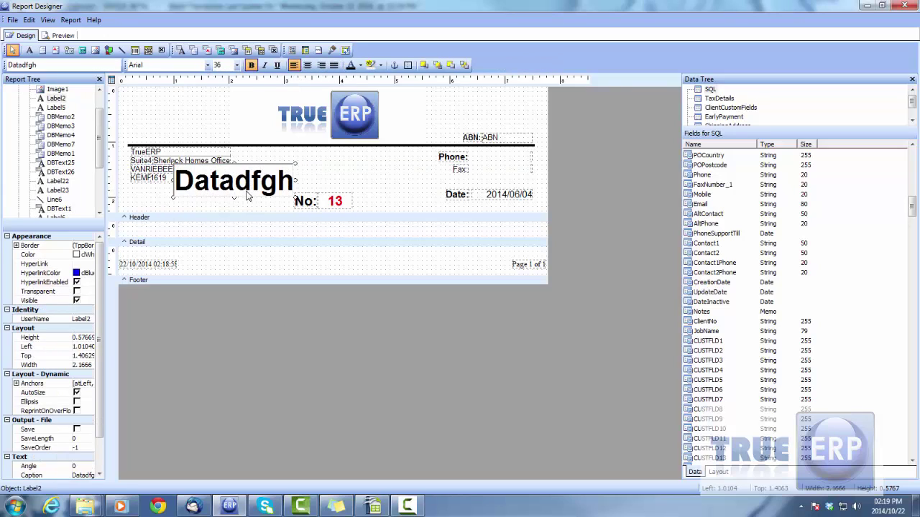
{"action": "key", "text": "BackSpace"}
{"action": "key", "text": "BackSpace"}
{"action": "key", "text": "BackSpace"}
{"action": "key", "text": "BackSpace"}
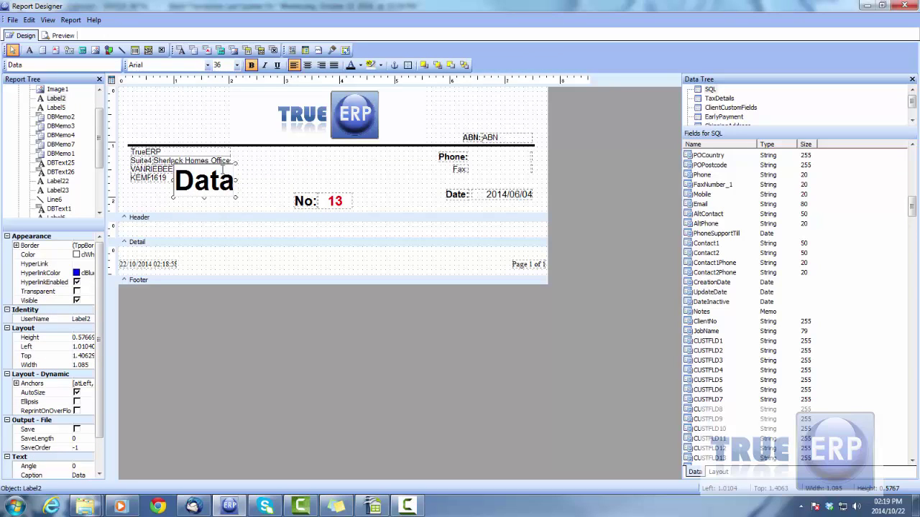
Step: Place the Data title above the No: field, about 3.16 in from the left and 1.18 in from the top
{"action": "left_click", "coordinate": [176, 195]}
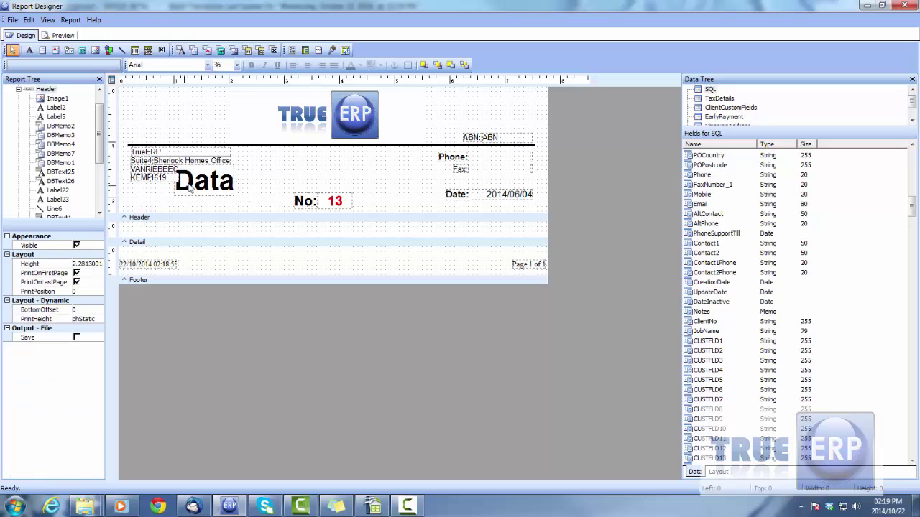
{"action": "left_click_drag", "start_coordinate": [307, 174], "coordinate": [306, 174]}
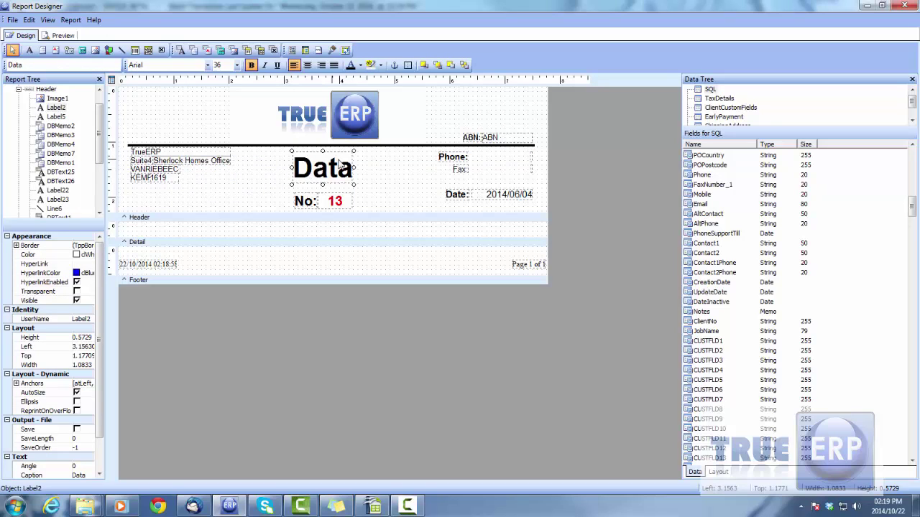
Step: Add the AltContact field to the header below the address and AltPhone to the detail band, and preview the report
{"action": "left_click", "coordinate": [696, 215]}
{"action": "left_click_drag", "start_coordinate": [696, 219], "coordinate": [157, 203]}
{"action": "left_click", "coordinate": [705, 223]}
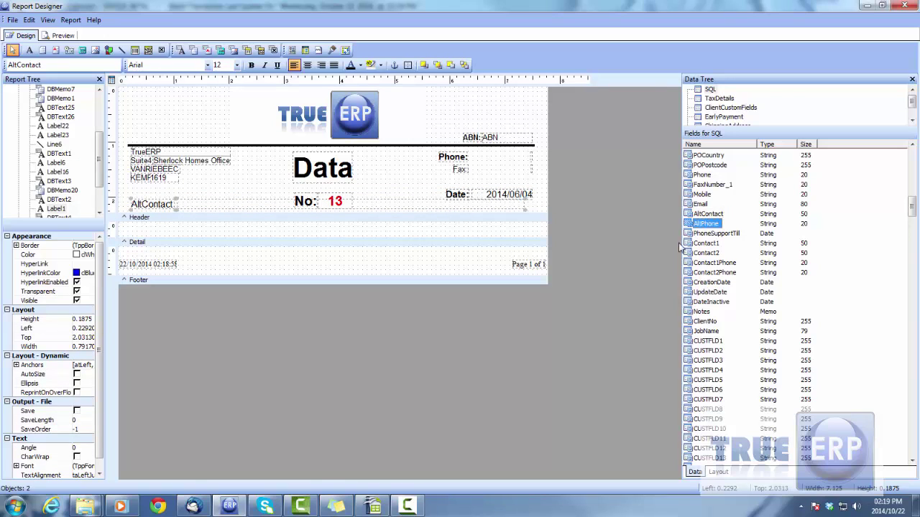
{"action": "left_click_drag", "start_coordinate": [386, 242], "coordinate": [143, 236]}
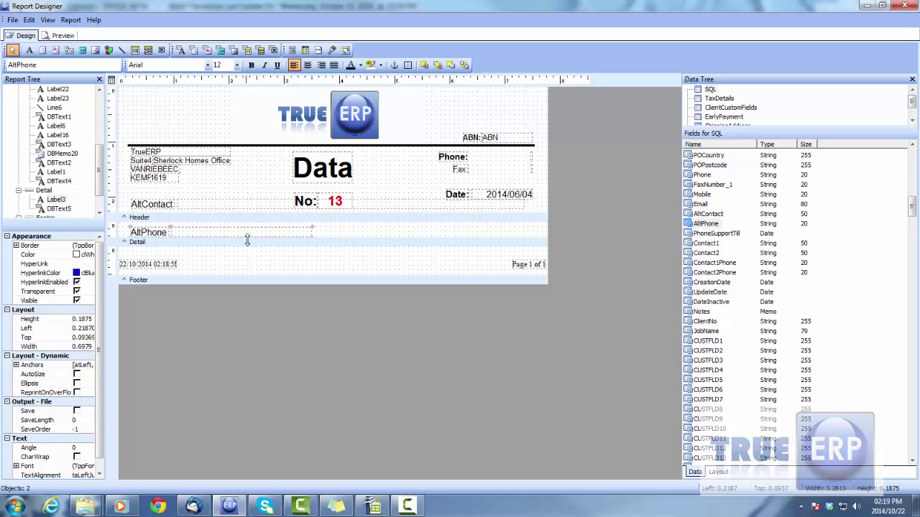
{"action": "double_click", "coordinate": [171, 232]}
{"action": "type", "text": "sr"}
{"action": "left_click", "coordinate": [225, 269]}
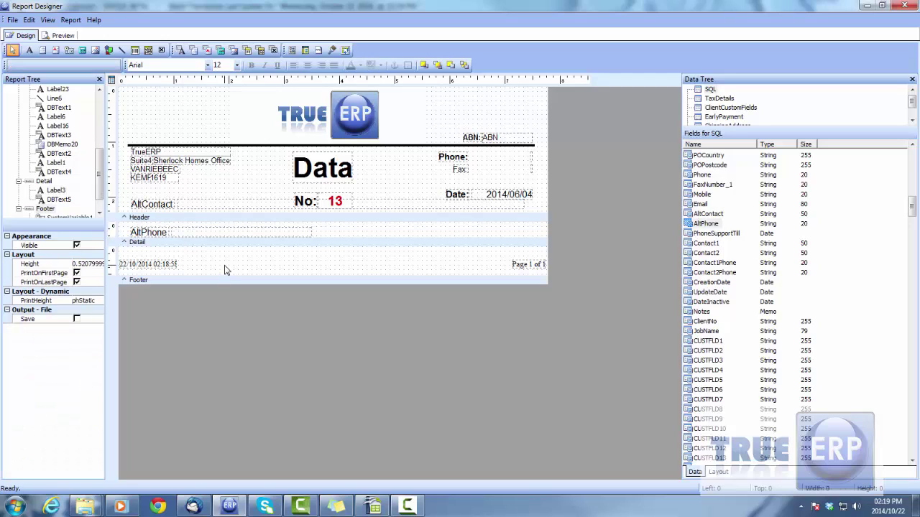
{"action": "left_click", "coordinate": [53, 36]}
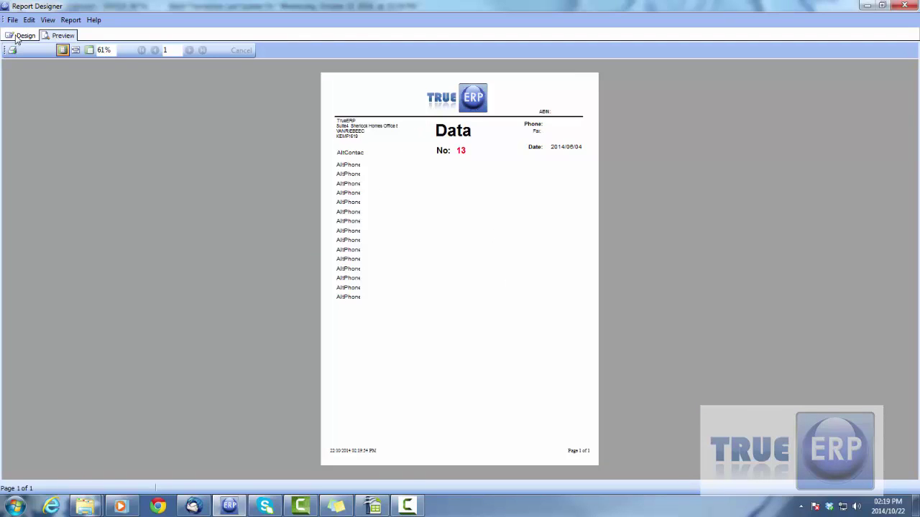
{"action": "left_click", "coordinate": [22, 36]}
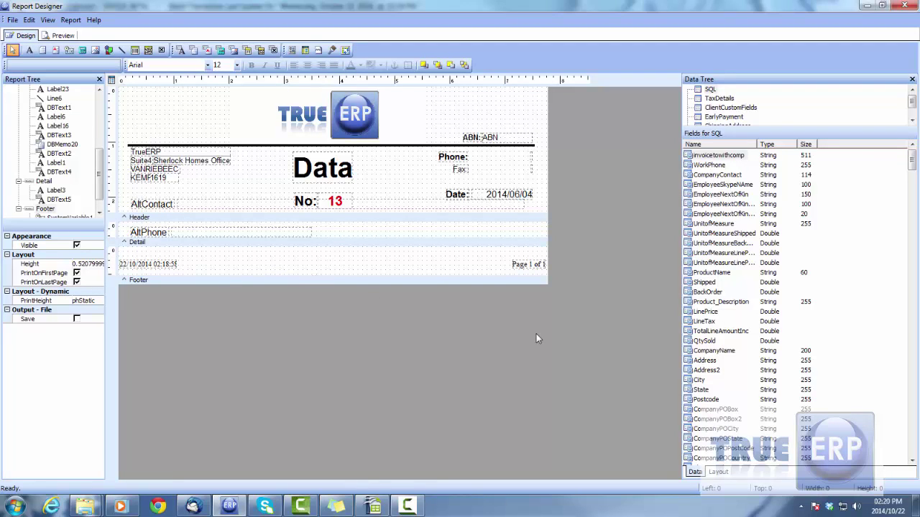
Step: Add the City field to the footer above the print date, preview the report, and return to the design view
{"action": "left_click", "coordinate": [700, 380]}
{"action": "left_click_drag", "start_coordinate": [703, 385], "coordinate": [147, 255]}
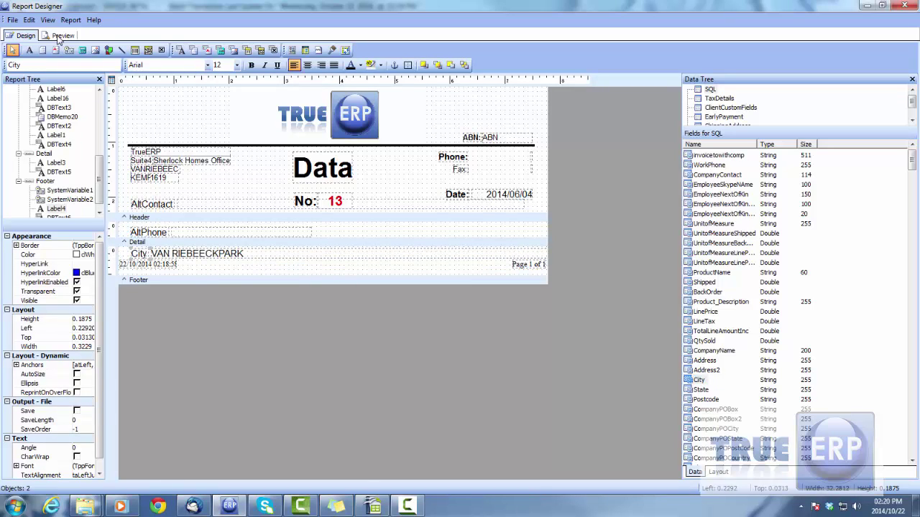
{"action": "left_click", "coordinate": [60, 35]}
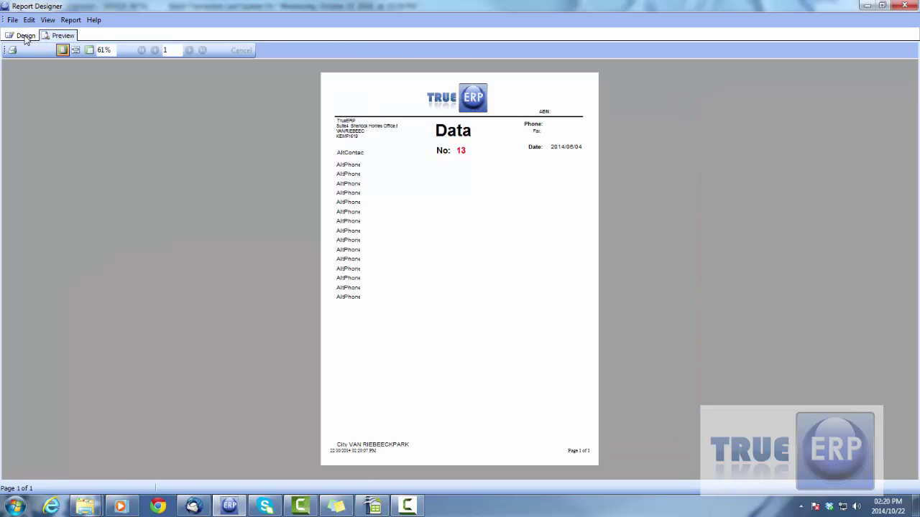
{"action": "left_click", "coordinate": [25, 37]}
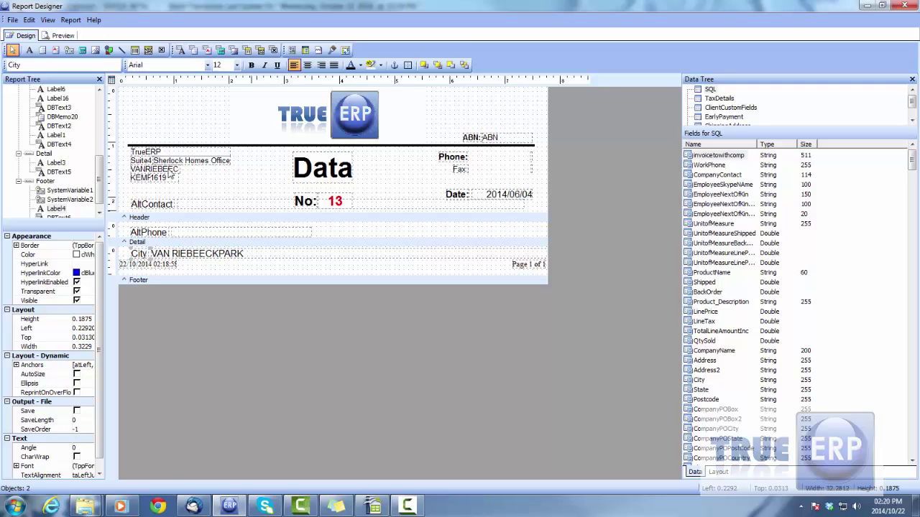
Step: Start a new report with the Report Wizard and add the AccountID and AltContact fields from the SQL pipeline
{"action": "left_click", "coordinate": [13, 20]}
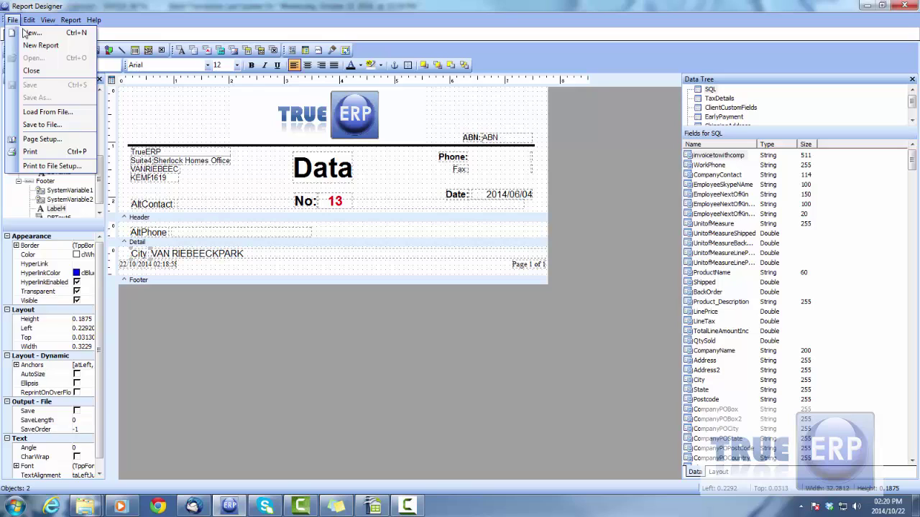
{"action": "left_click", "coordinate": [30, 33]}
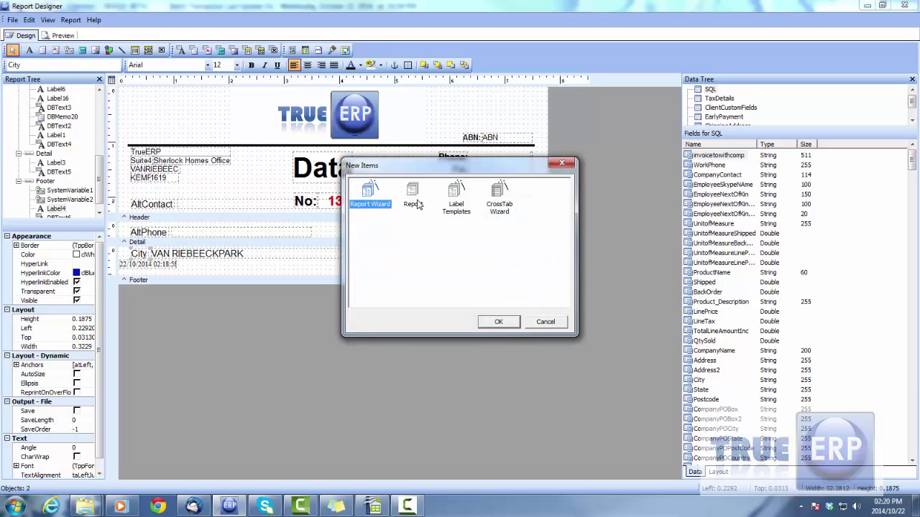
{"action": "left_click", "coordinate": [496, 323]}
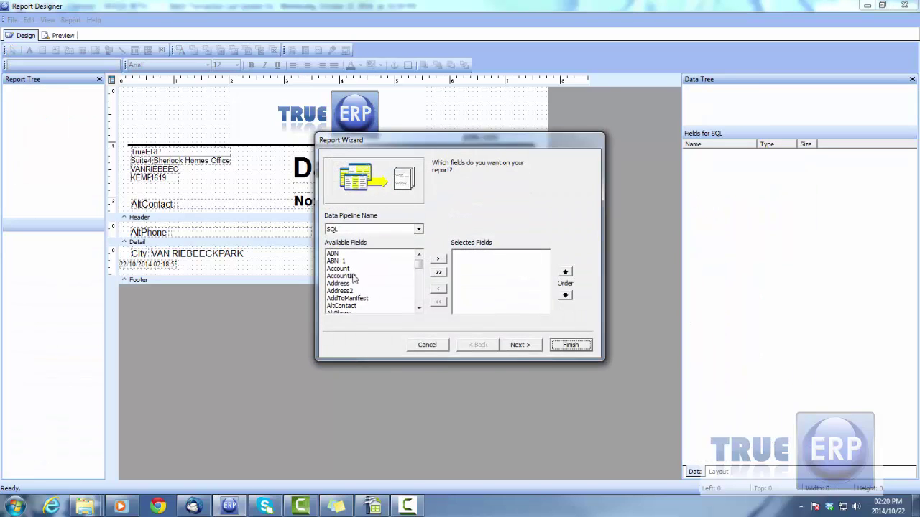
{"action": "left_click", "coordinate": [345, 262]}
{"action": "left_click", "coordinate": [351, 276]}
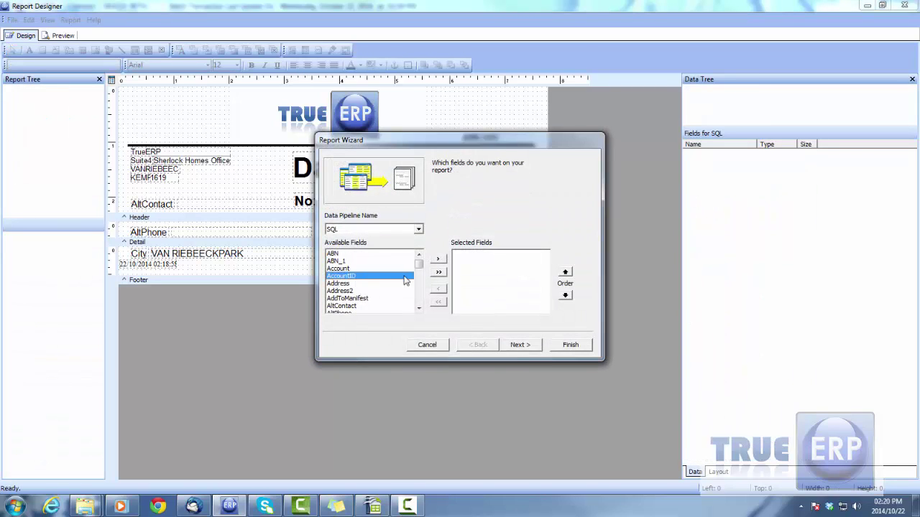
{"action": "left_click", "coordinate": [439, 260]}
{"action": "left_click", "coordinate": [365, 299]}
{"action": "left_click", "coordinate": [439, 259]}
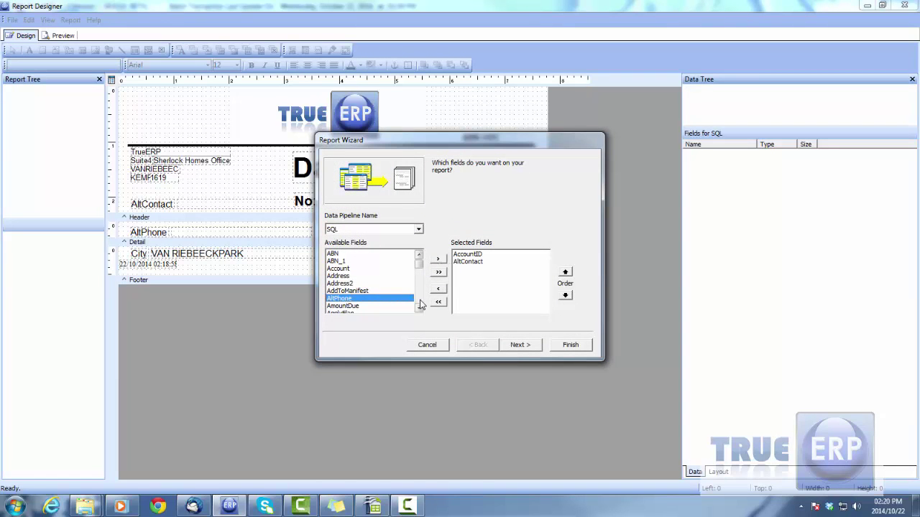
Step: Add the Area and Company fields to the wizard's selected fields
{"action": "left_click", "coordinate": [419, 307]}
{"action": "left_click", "coordinate": [419, 308]}
{"action": "left_click", "coordinate": [419, 308]}
{"action": "left_click", "coordinate": [419, 308]}
{"action": "left_click", "coordinate": [419, 308]}
{"action": "left_click", "coordinate": [410, 284]}
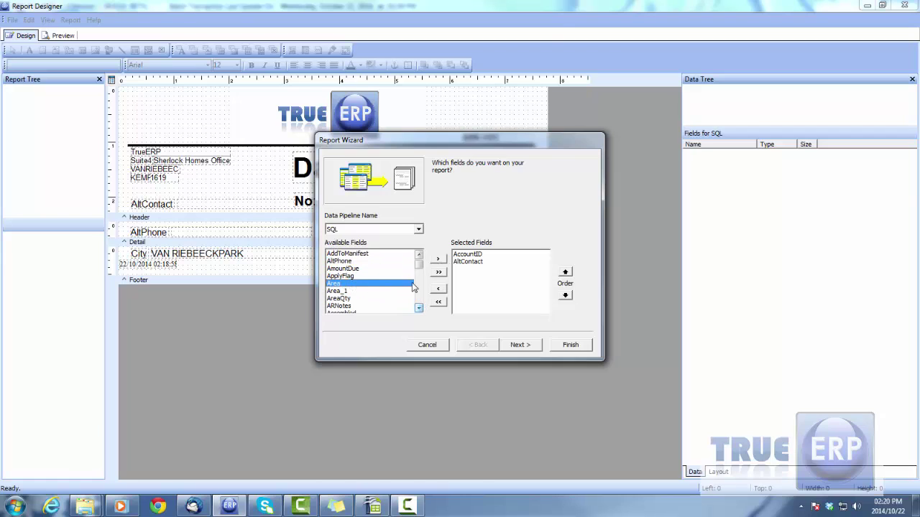
{"action": "left_click", "coordinate": [439, 259]}
{"action": "scroll", "coordinate": [359, 302], "scroll_direction": "down", "scroll_amount": 5}
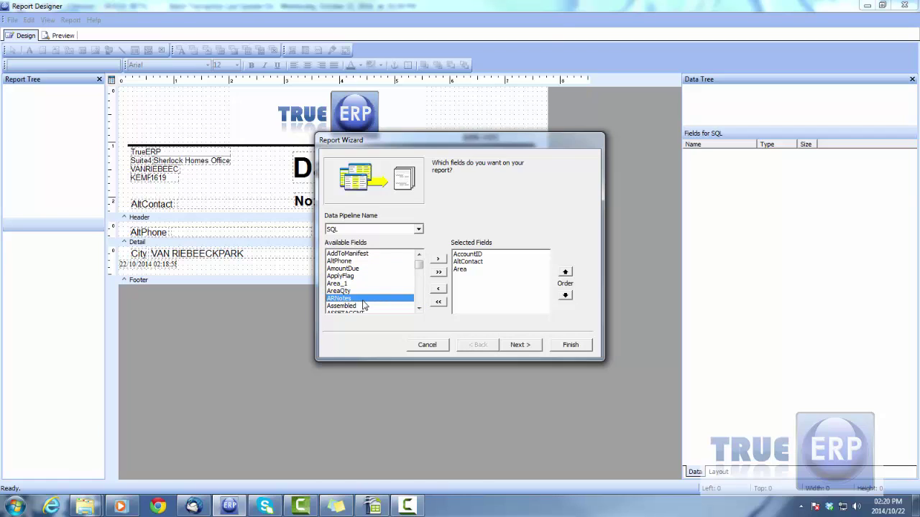
{"action": "scroll", "coordinate": [357, 302], "scroll_direction": "down", "scroll_amount": 5}
{"action": "left_click", "coordinate": [360, 298]}
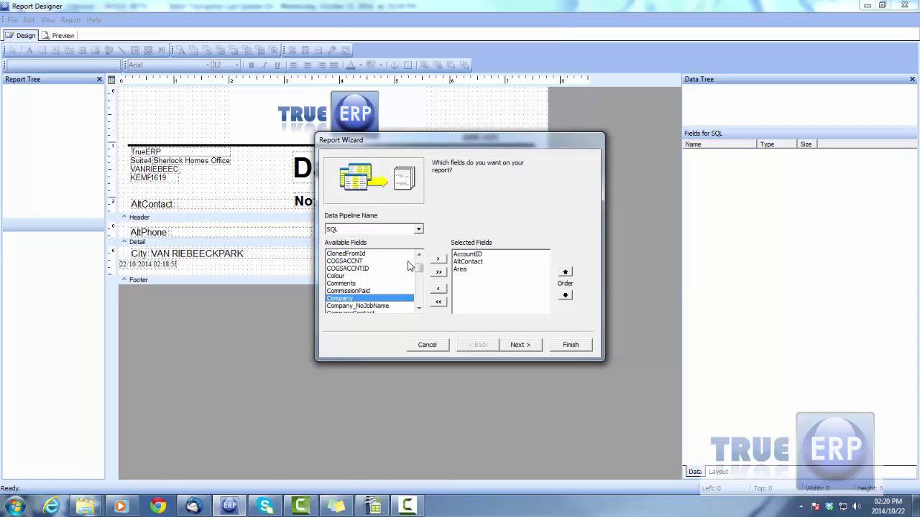
{"action": "left_click", "coordinate": [439, 260]}
Step: Add ContributionAmount, ContState, ContSurname, ContMob, ContPh and ContPostcode to the selected report fields
{"action": "scroll", "coordinate": [370, 296], "scroll_direction": "down", "scroll_amount": 6}
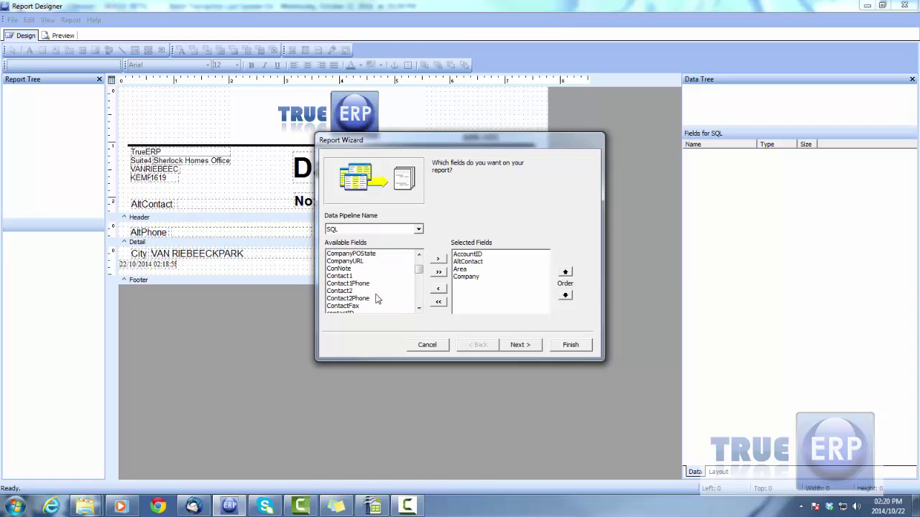
{"action": "left_click", "coordinate": [374, 298]}
{"action": "left_click", "coordinate": [438, 260]}
{"action": "left_click", "coordinate": [439, 259]}
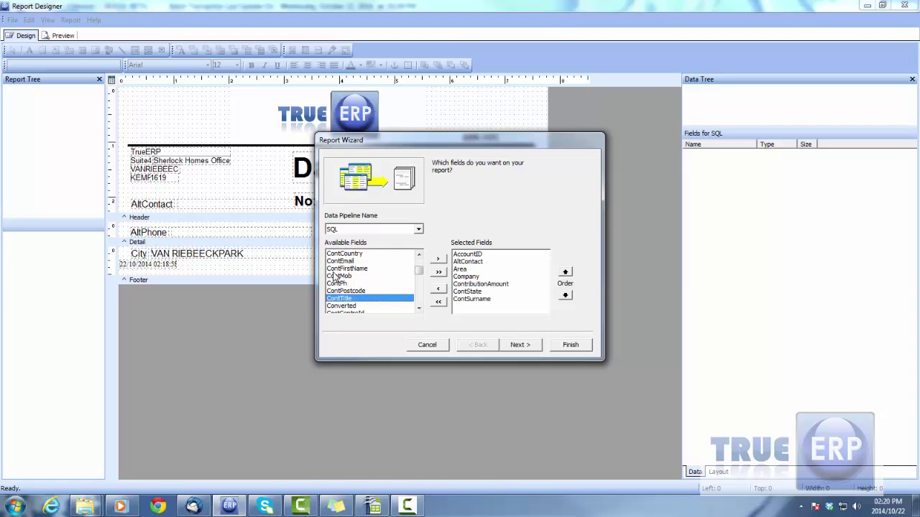
{"action": "left_click", "coordinate": [338, 276]}
{"action": "left_click", "coordinate": [438, 259]}
{"action": "left_click", "coordinate": [439, 259]}
{"action": "left_click", "coordinate": [438, 259]}
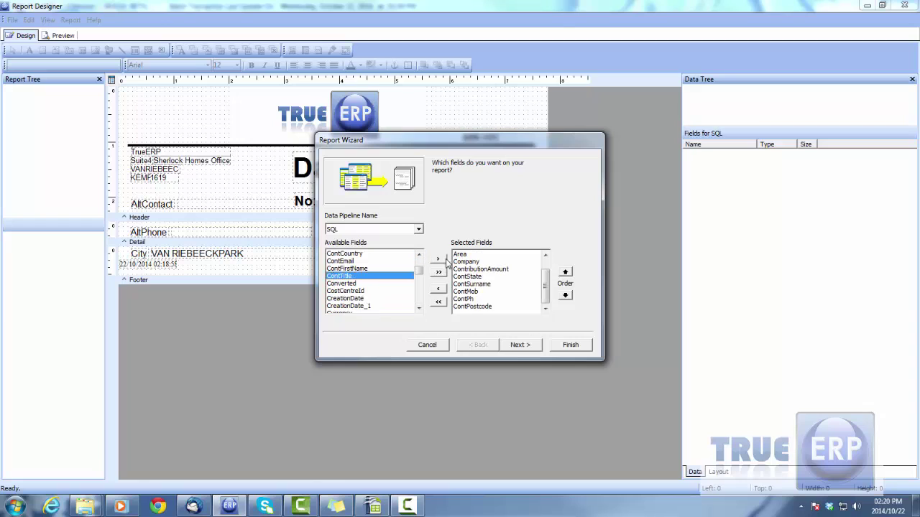
Step: Continue to the grouping page and group the report by Company and ContributionAmount
{"action": "left_click", "coordinate": [517, 347]}
{"action": "left_click", "coordinate": [366, 209]}
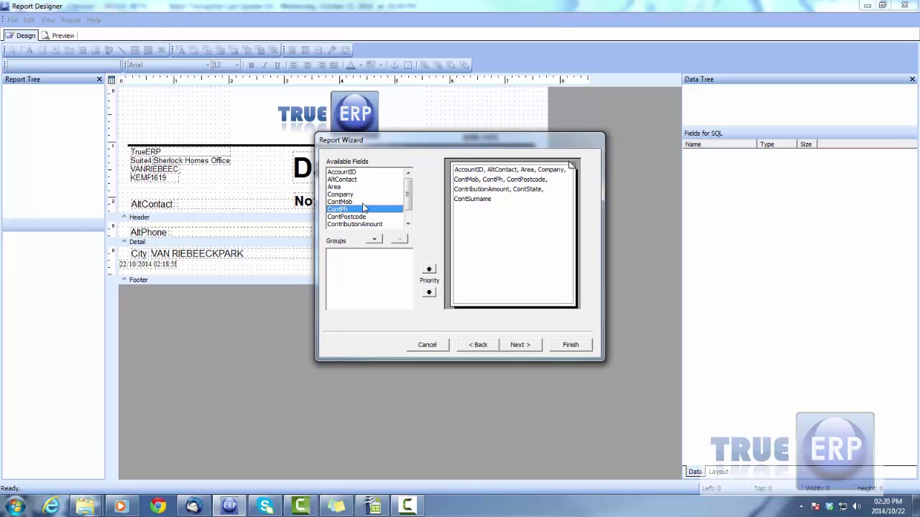
{"action": "left_click", "coordinate": [344, 196]}
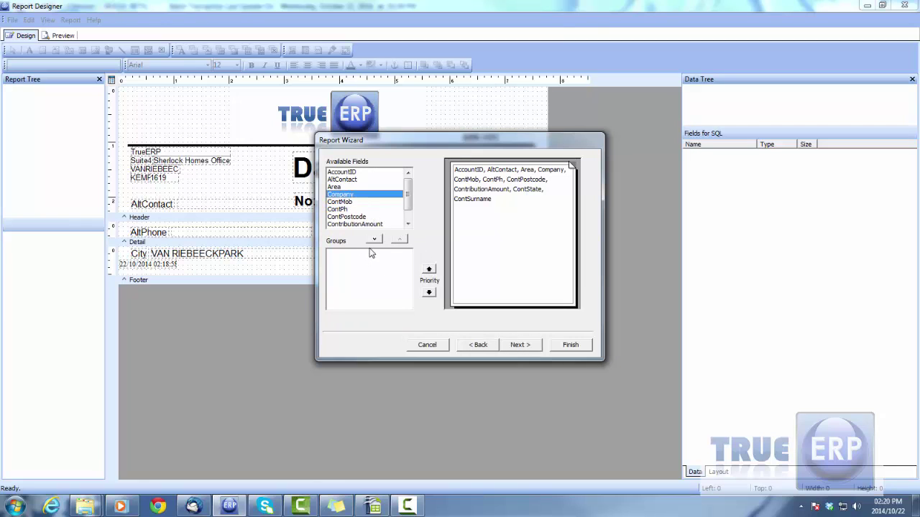
{"action": "left_click", "coordinate": [373, 239]}
{"action": "left_click", "coordinate": [356, 216]}
{"action": "left_click", "coordinate": [374, 240]}
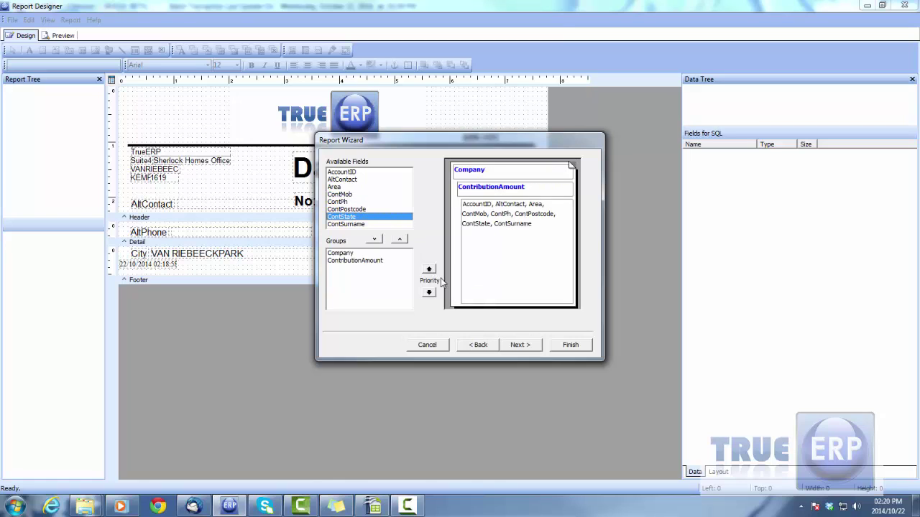
Step: Continue to the layout page and choose the Outline 2 layout with portrait orientation
{"action": "left_click", "coordinate": [525, 346]}
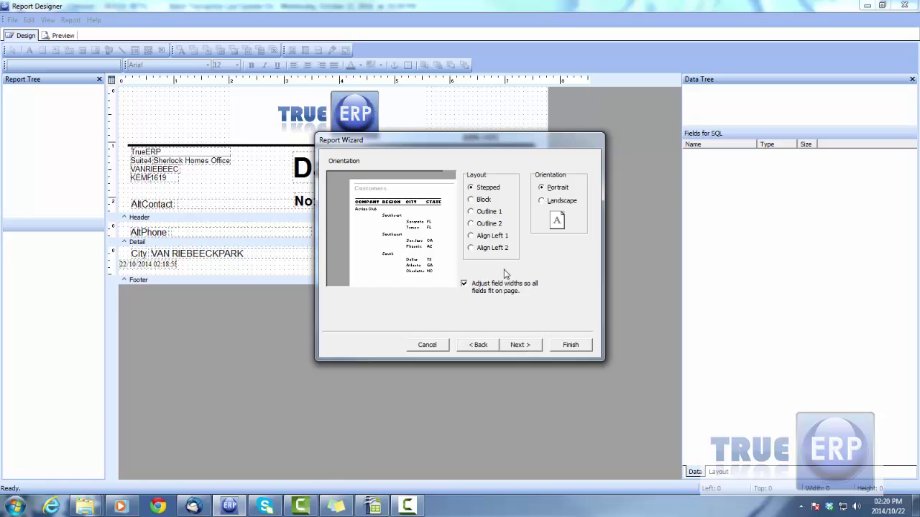
{"action": "left_click", "coordinate": [471, 200]}
{"action": "left_click", "coordinate": [471, 212]}
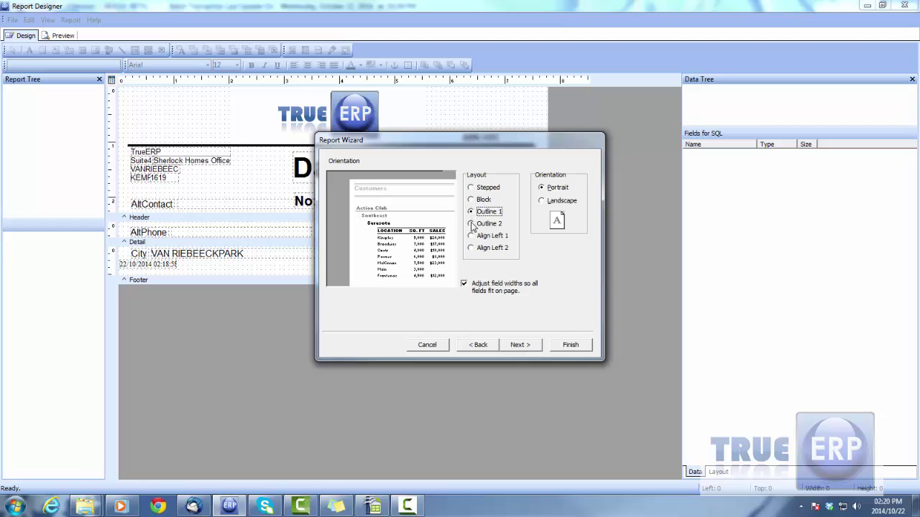
{"action": "left_click", "coordinate": [471, 224]}
{"action": "left_click", "coordinate": [544, 202]}
{"action": "left_click", "coordinate": [542, 188]}
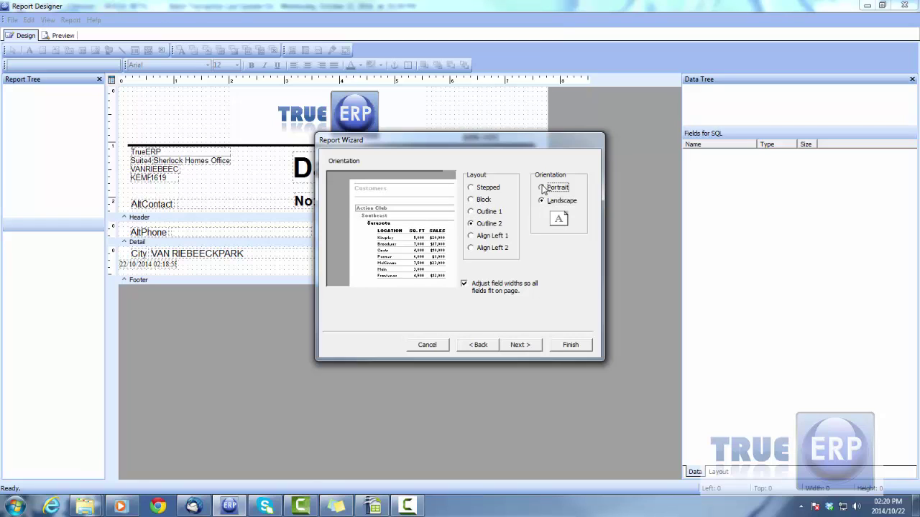
Step: Keep the Corporate style, finish the wizard with a preview, and open the generated report's design with its ContPostcode label selected
{"action": "left_click", "coordinate": [520, 345]}
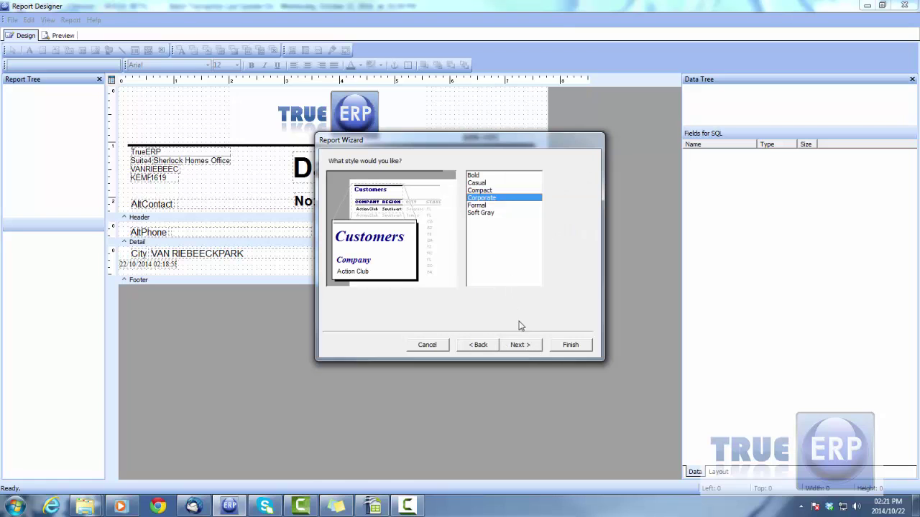
{"action": "left_click", "coordinate": [525, 346]}
{"action": "left_click", "coordinate": [569, 345]}
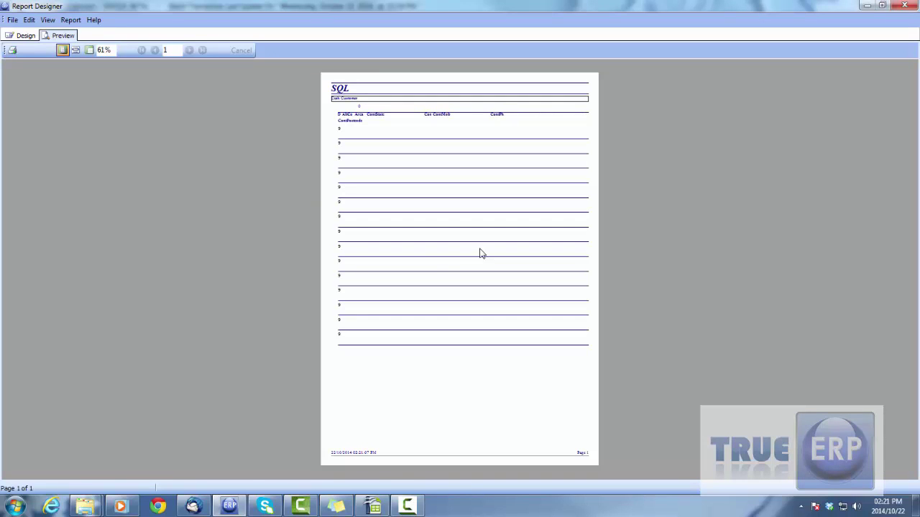
{"action": "left_click", "coordinate": [25, 35]}
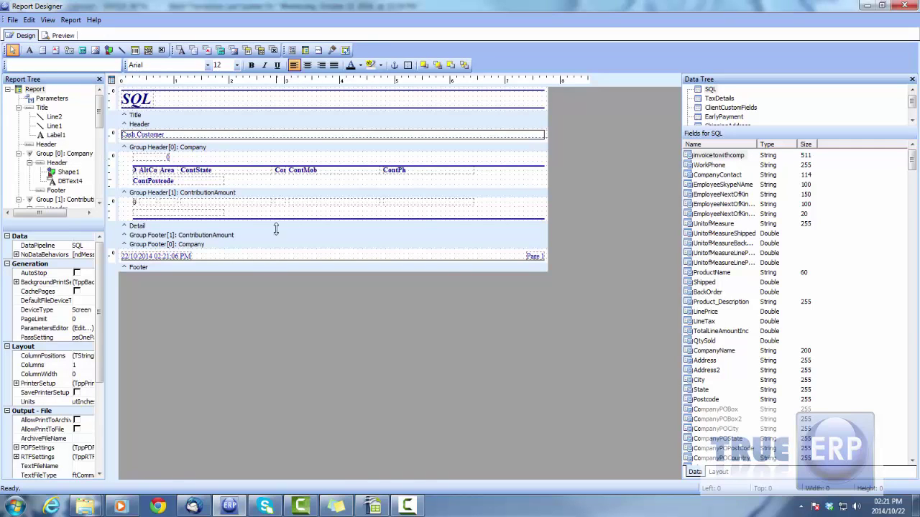
{"action": "left_click", "coordinate": [200, 183]}
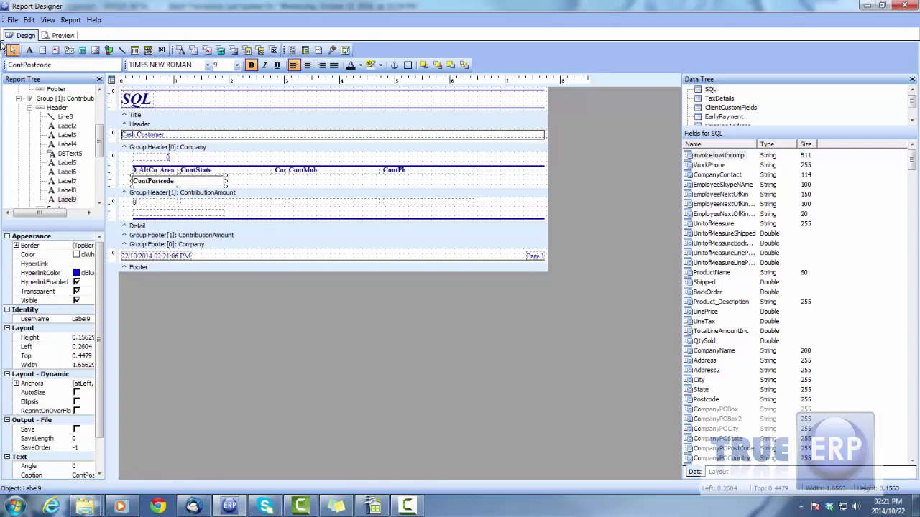
Step: View the item types offered for a new report and close the selection without creating one
{"action": "left_click", "coordinate": [12, 20]}
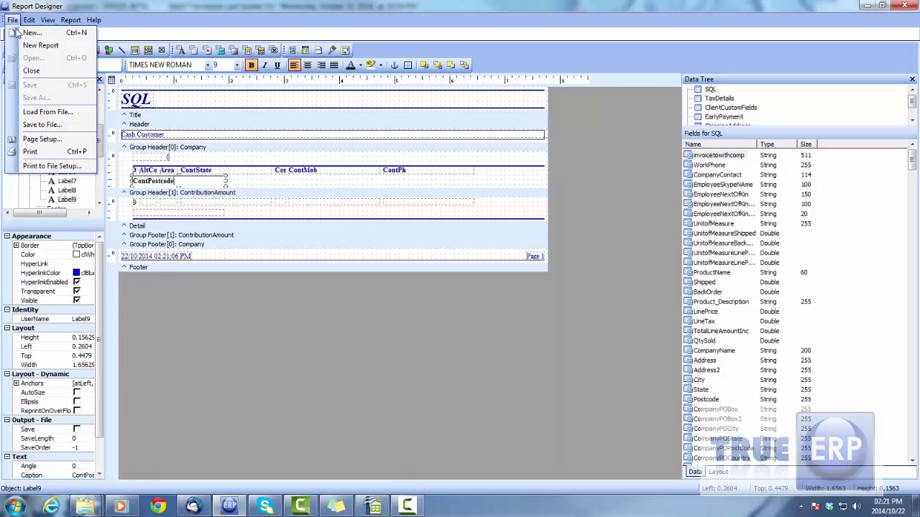
{"action": "left_click", "coordinate": [32, 34]}
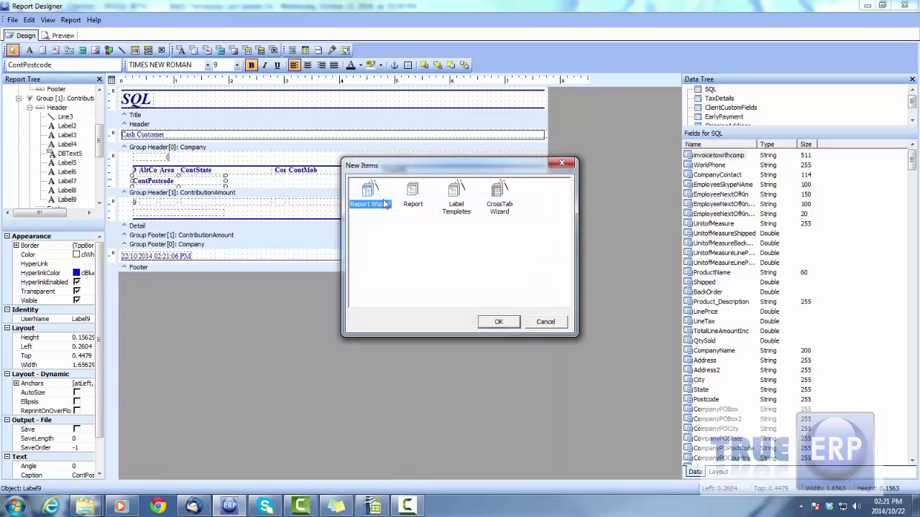
{"action": "left_click", "coordinate": [544, 322]}
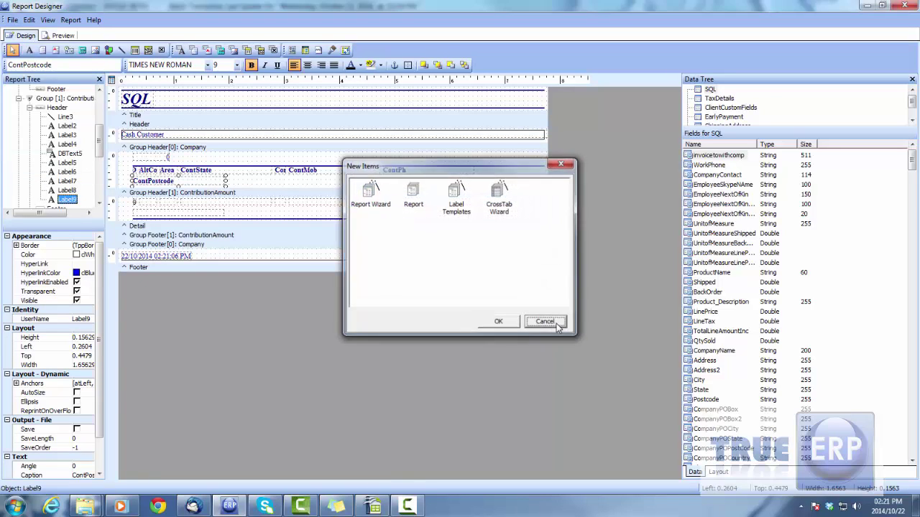
Step: Enlarge the ContPh label in the ContributionAmount group header to a height of 0.25 inches
{"action": "left_click", "coordinate": [425, 173]}
{"action": "left_click", "coordinate": [427, 172]}
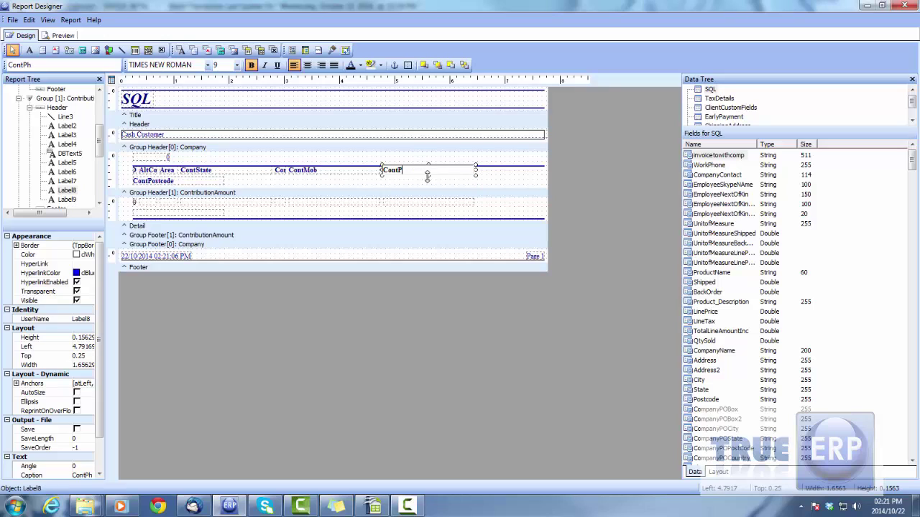
{"action": "mouse_move", "coordinate": [427, 176]}
{"action": "left_mouse_down"}
{"action": "mouse_move", "coordinate": [429, 211]}
{"action": "mouse_move", "coordinate": [427, 180]}
{"action": "left_mouse_up"}
Step: Close the report design and leave the Employee Reports template window without saving
{"action": "left_click", "coordinate": [11, 20]}
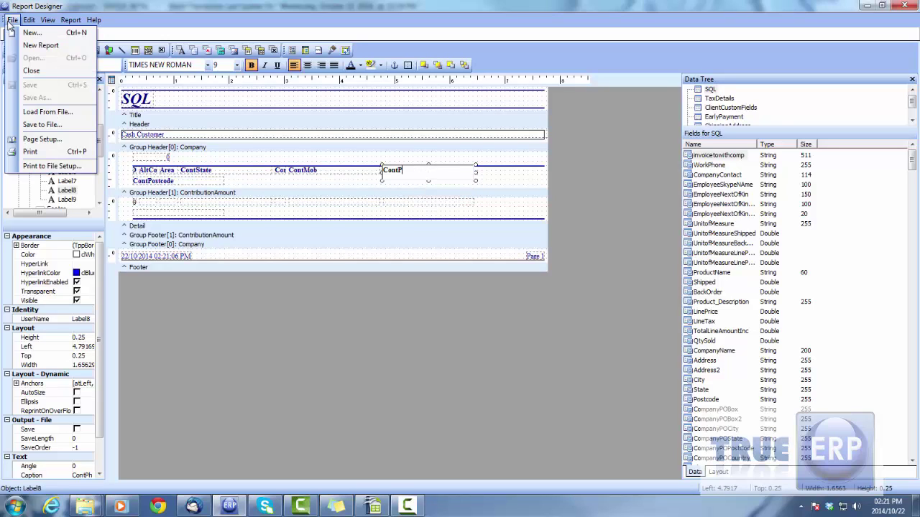
{"action": "left_click", "coordinate": [31, 70]}
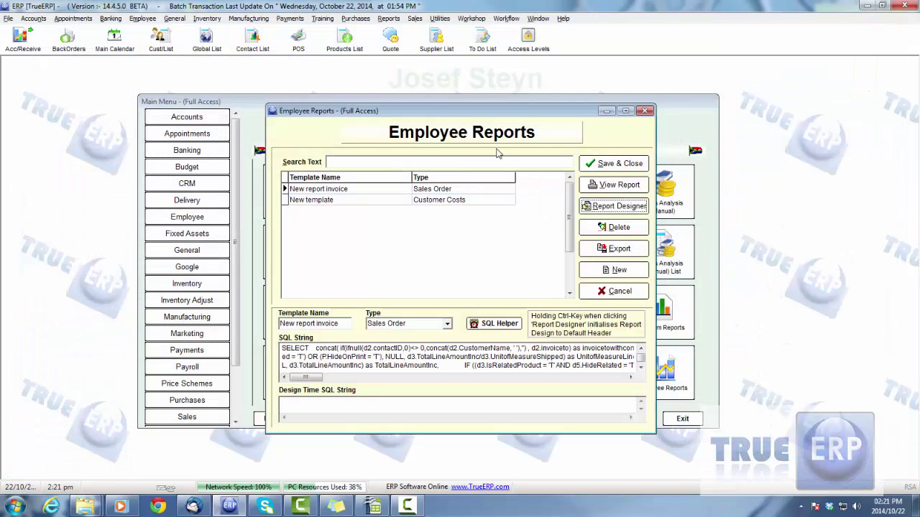
{"action": "left_click", "coordinate": [625, 291]}
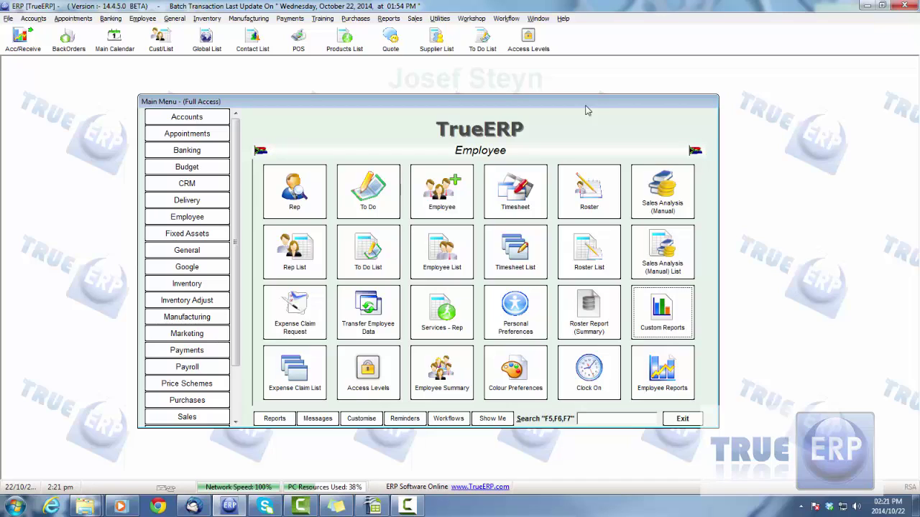
Step: Open the Report Selector through Employee Reports and again through the general Reports entry, closing it each time
{"action": "left_click", "coordinate": [679, 381]}
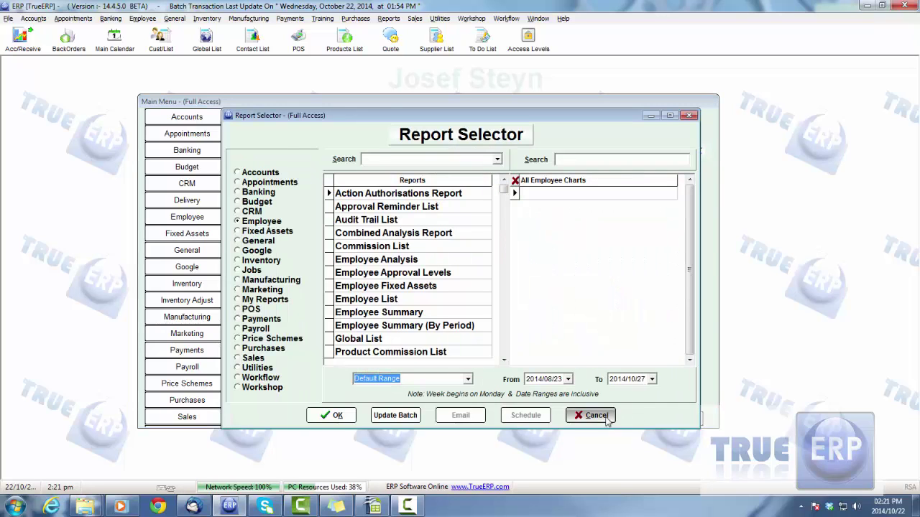
{"action": "left_click", "coordinate": [590, 415]}
{"action": "left_click", "coordinate": [273, 424]}
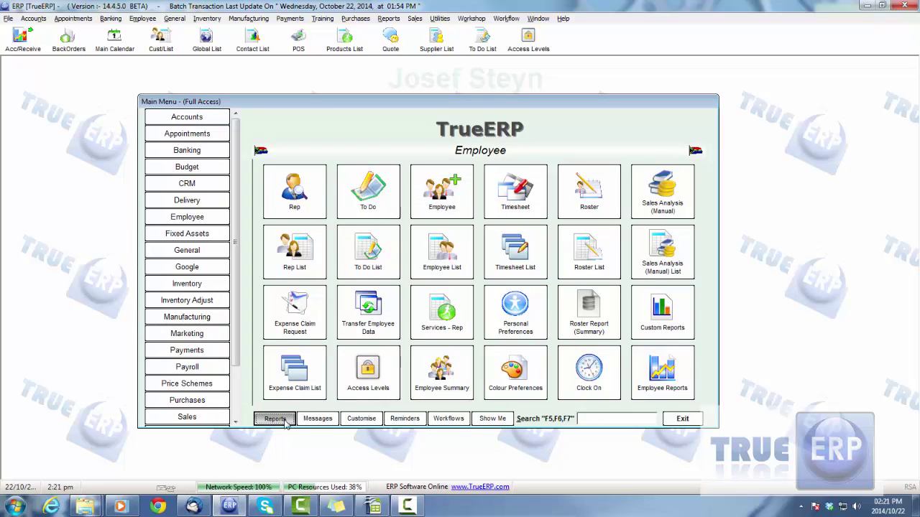
{"action": "left_click", "coordinate": [591, 417]}
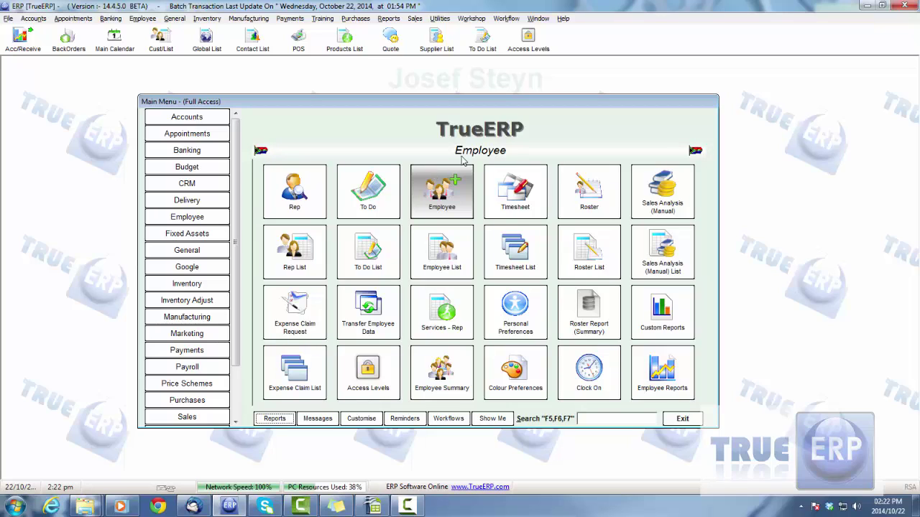
Step: Review the list of report categories, then open the Employee module's Custom Reports and close them without changes
{"action": "left_click", "coordinate": [392, 20]}
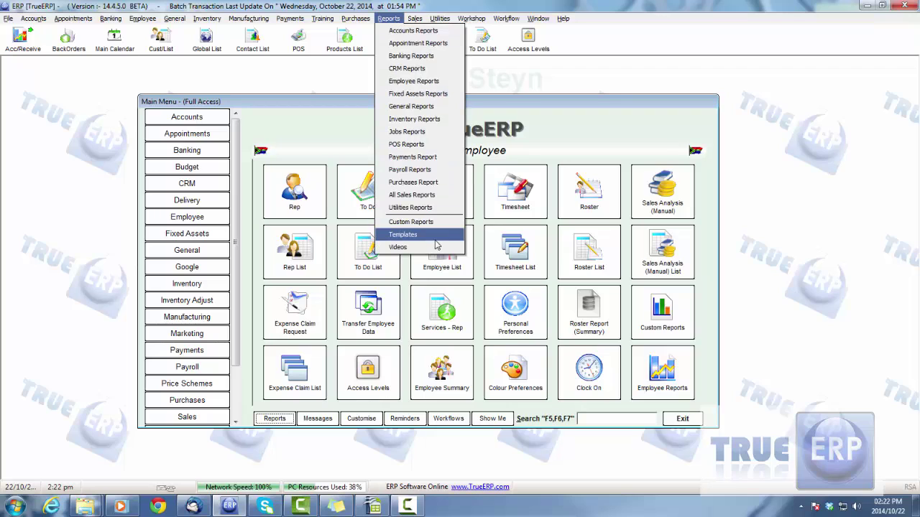
{"action": "left_click", "coordinate": [236, 188]}
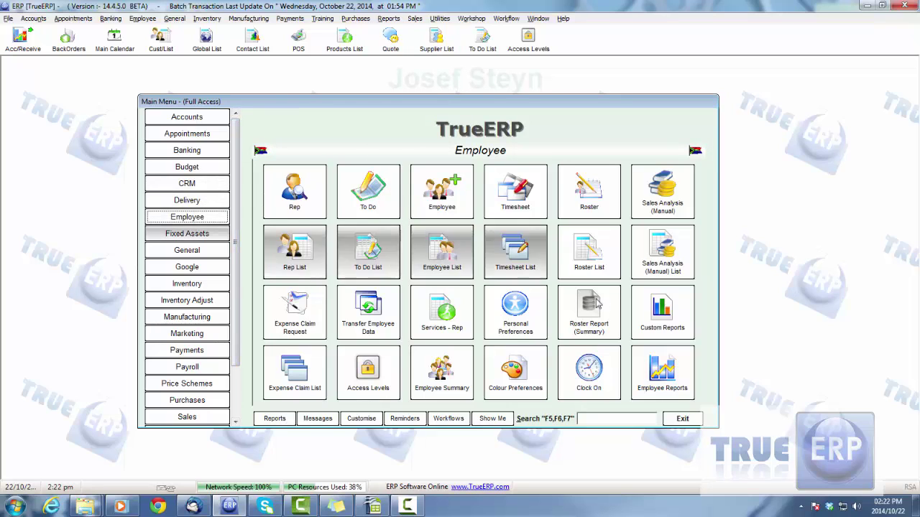
{"action": "left_click", "coordinate": [663, 321]}
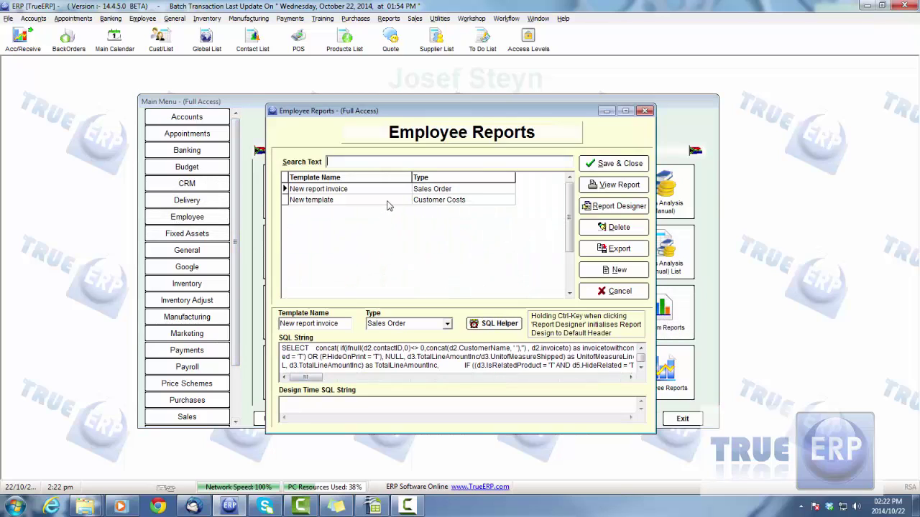
{"action": "left_click", "coordinate": [603, 298]}
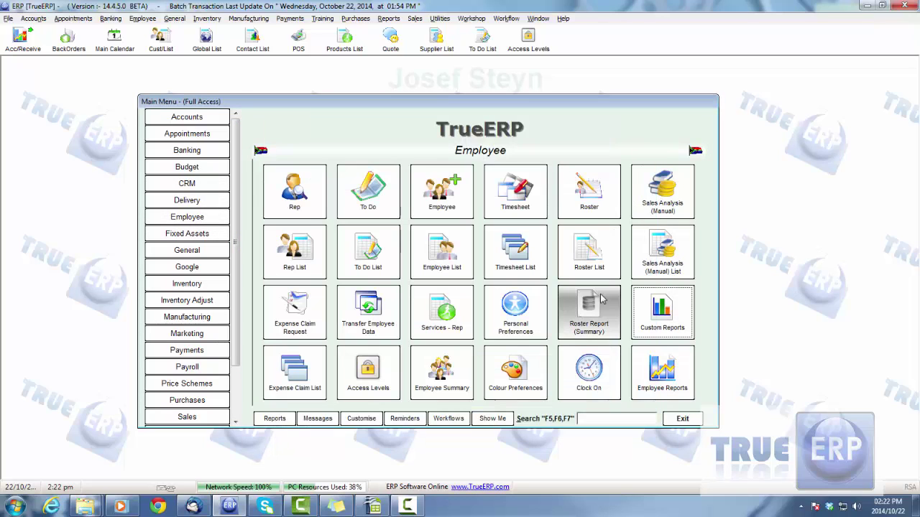